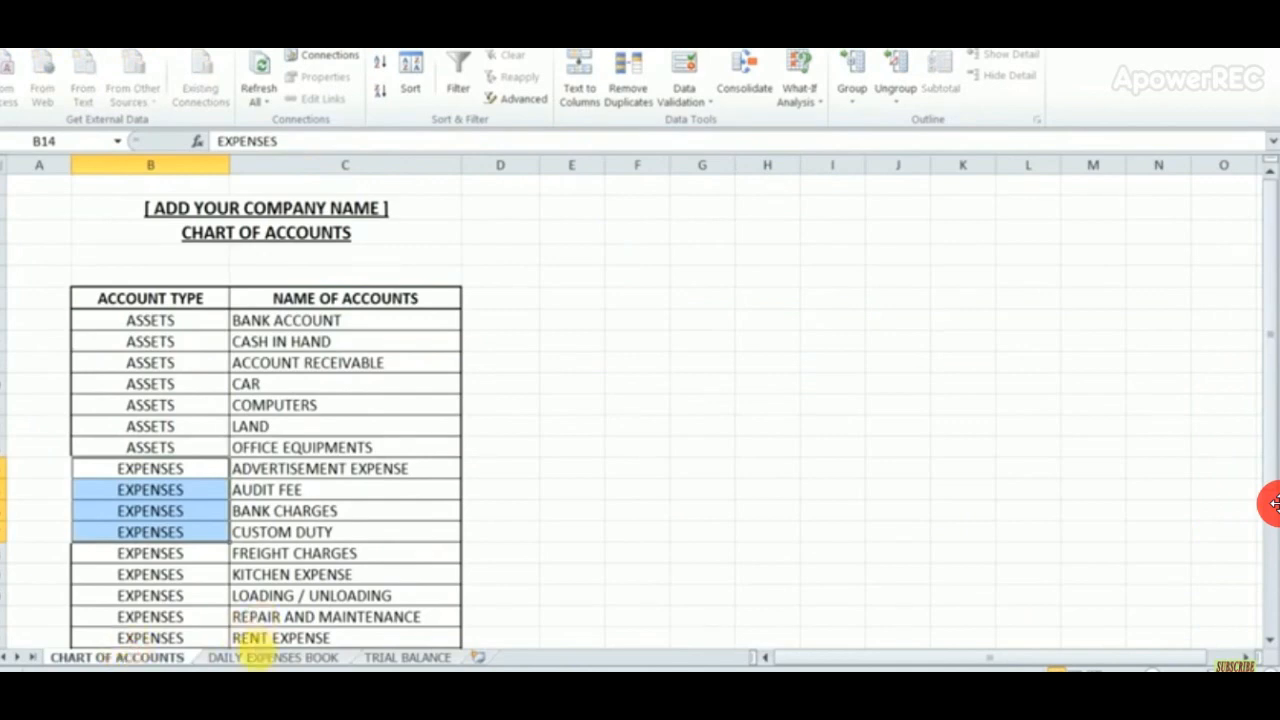
Look over the workbook's three sheets and examine the asset and expense accounts in the Chart of Accounts.
click(262, 658)
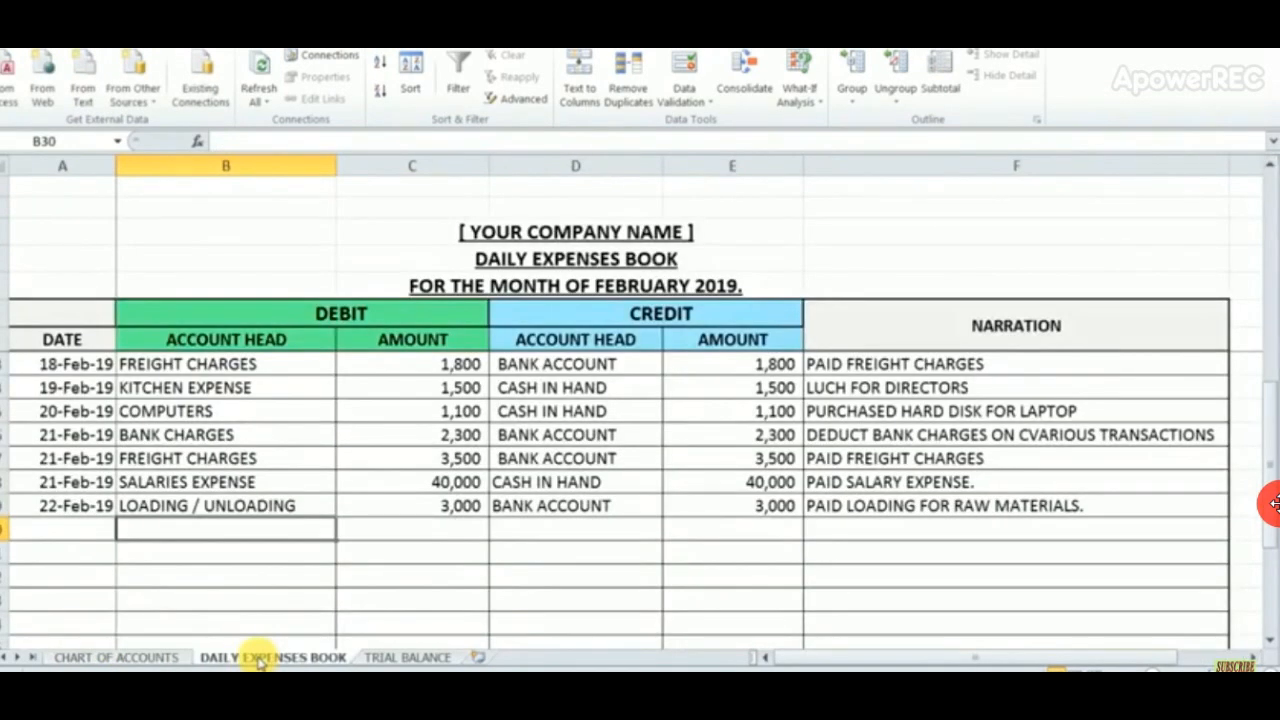
click(385, 658)
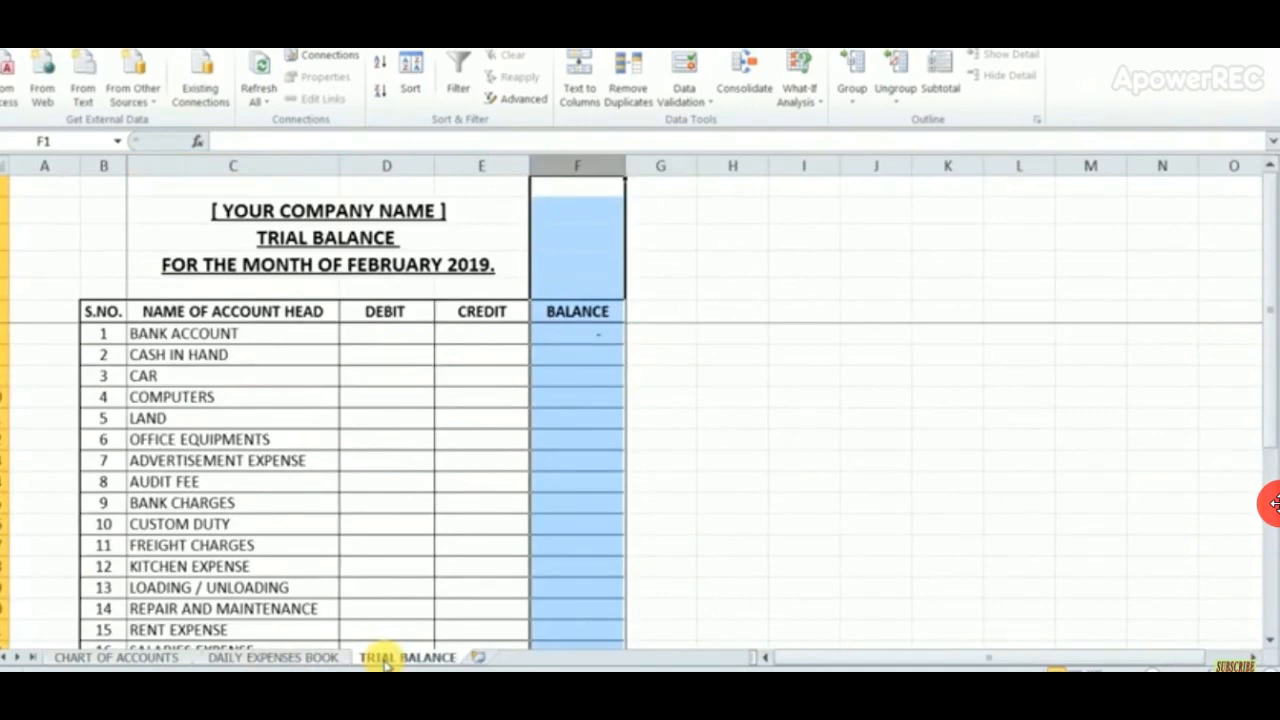
click(163, 658)
drag(286, 322, 281, 430)
click(155, 367)
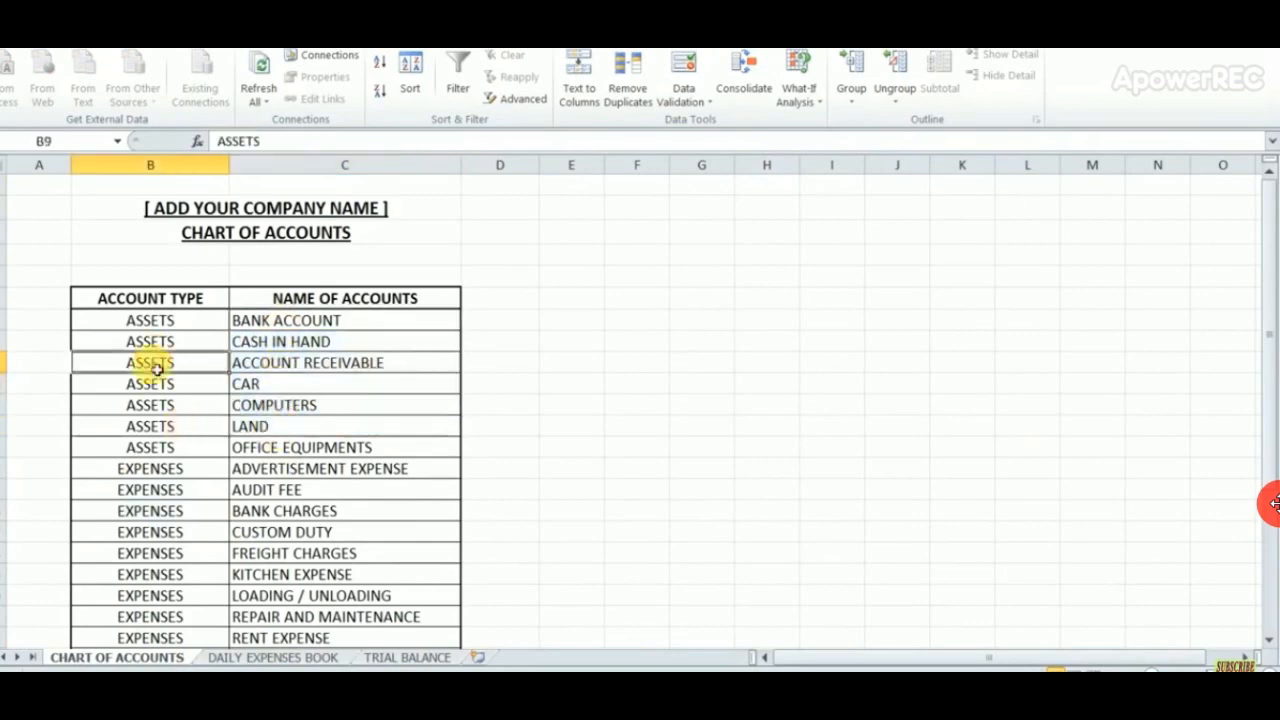
drag(155, 367, 150, 426)
drag(150, 511, 143, 563)
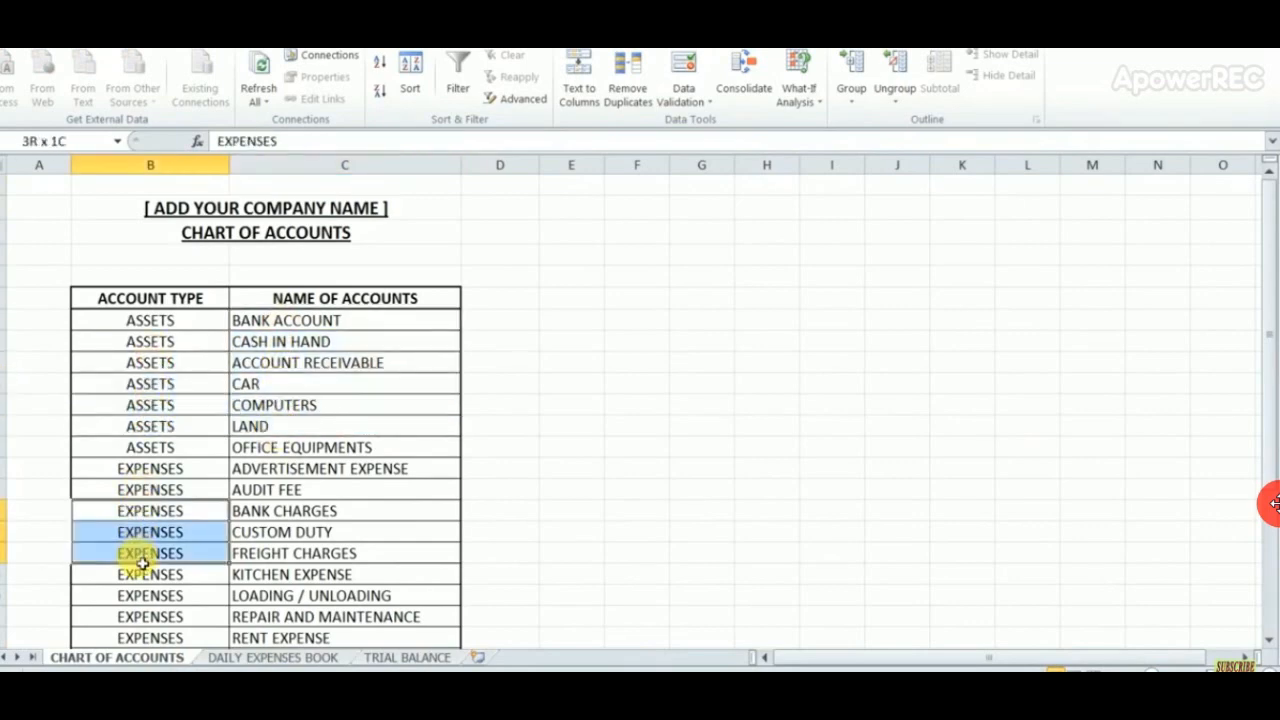
Examine the date, debit, credit and narration columns of the Daily Expenses Book sheet.
click(225, 658)
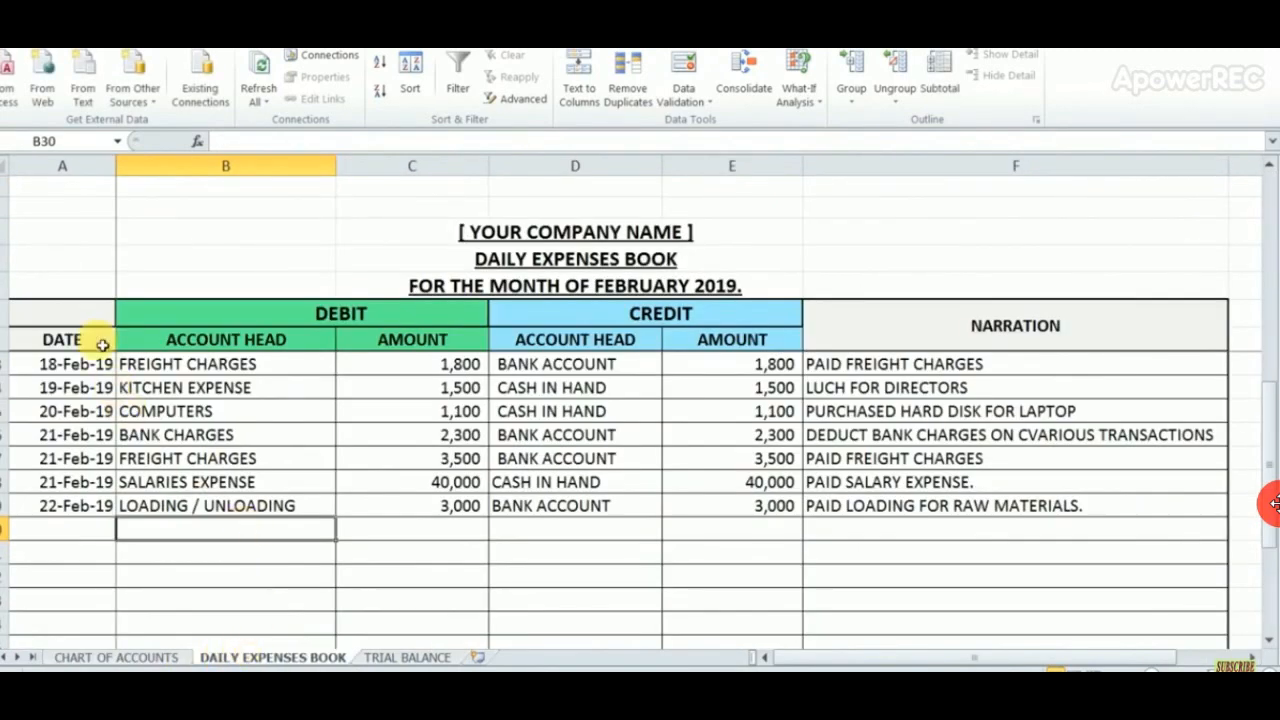
click(62, 166)
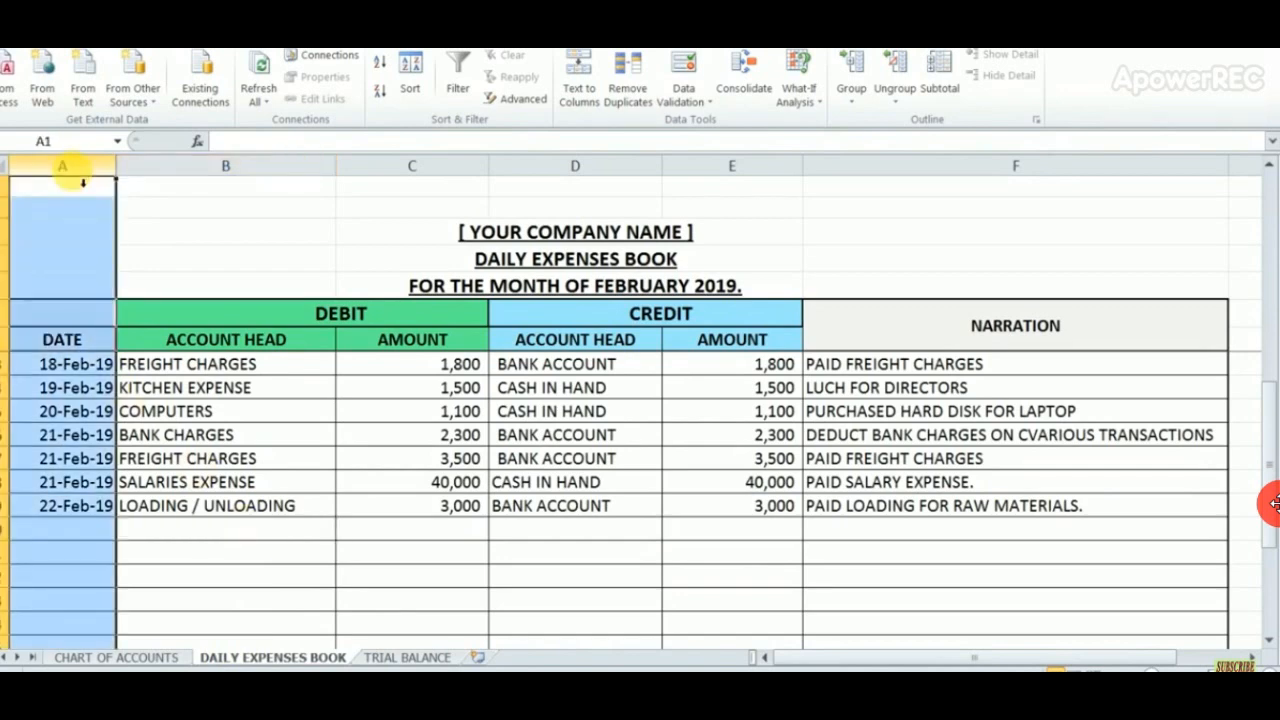
drag(250, 166, 423, 165)
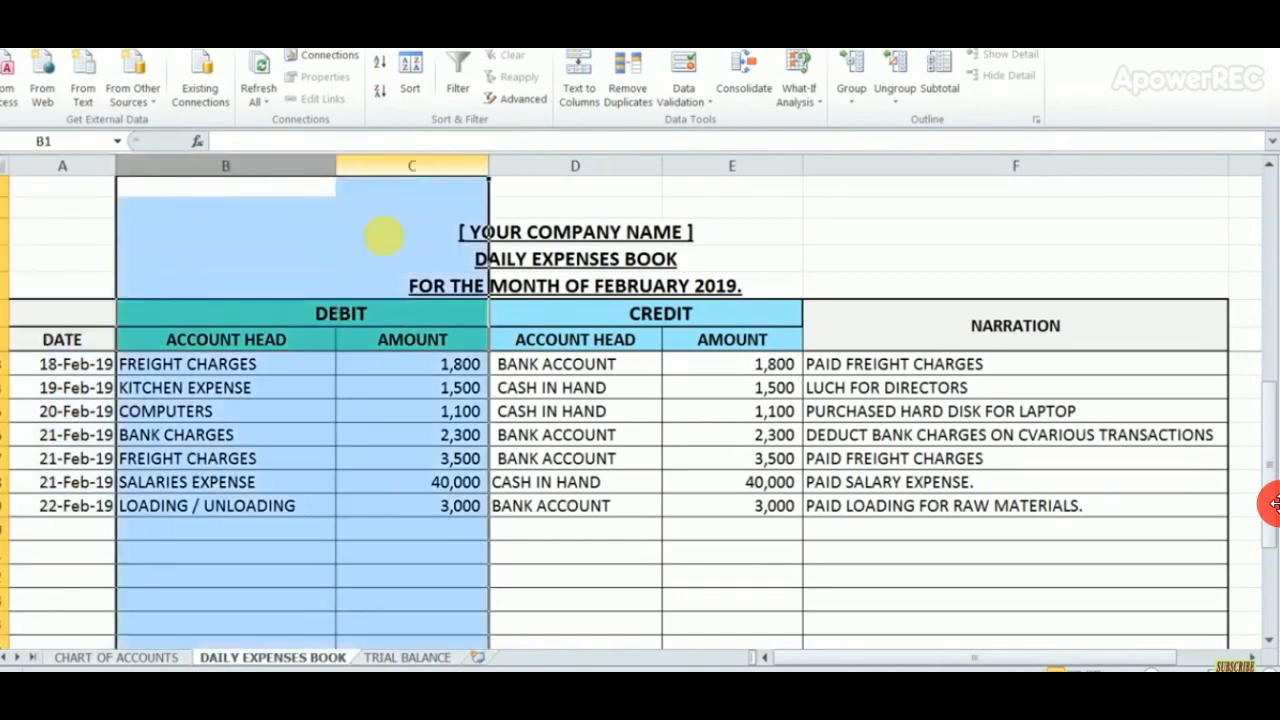
click(301, 345)
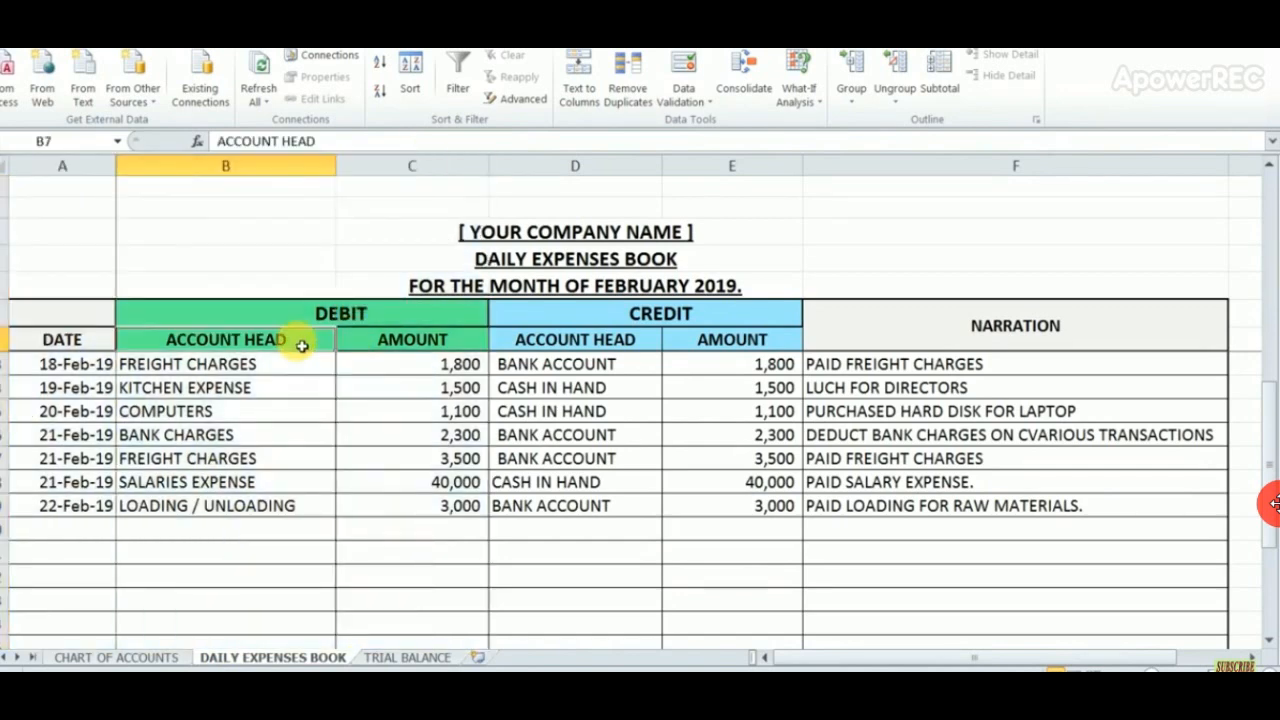
click(415, 340)
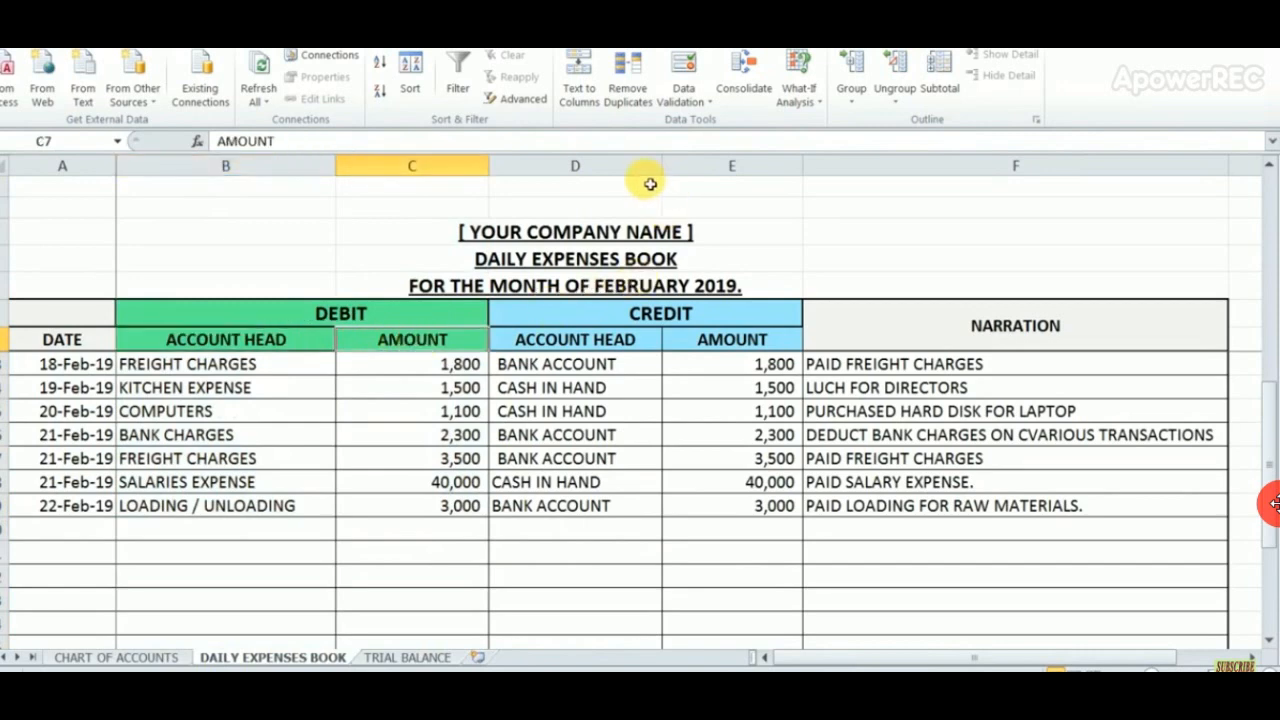
drag(650, 168, 700, 168)
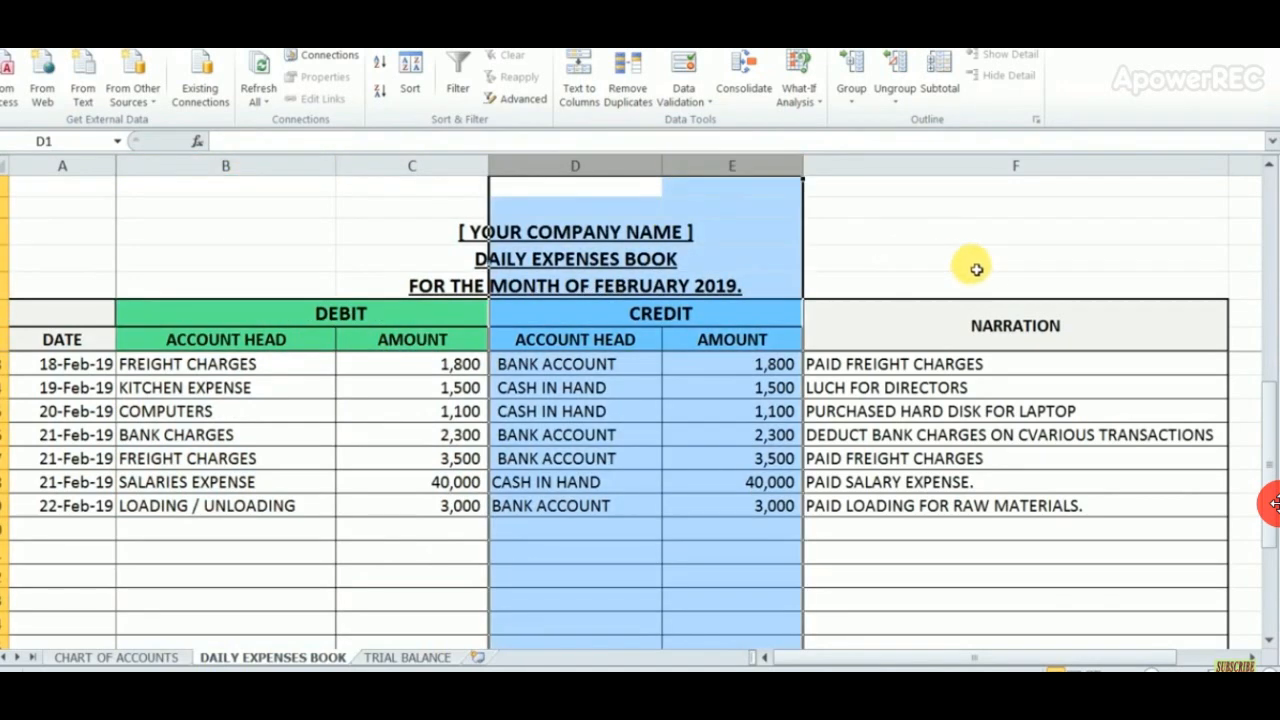
click(972, 166)
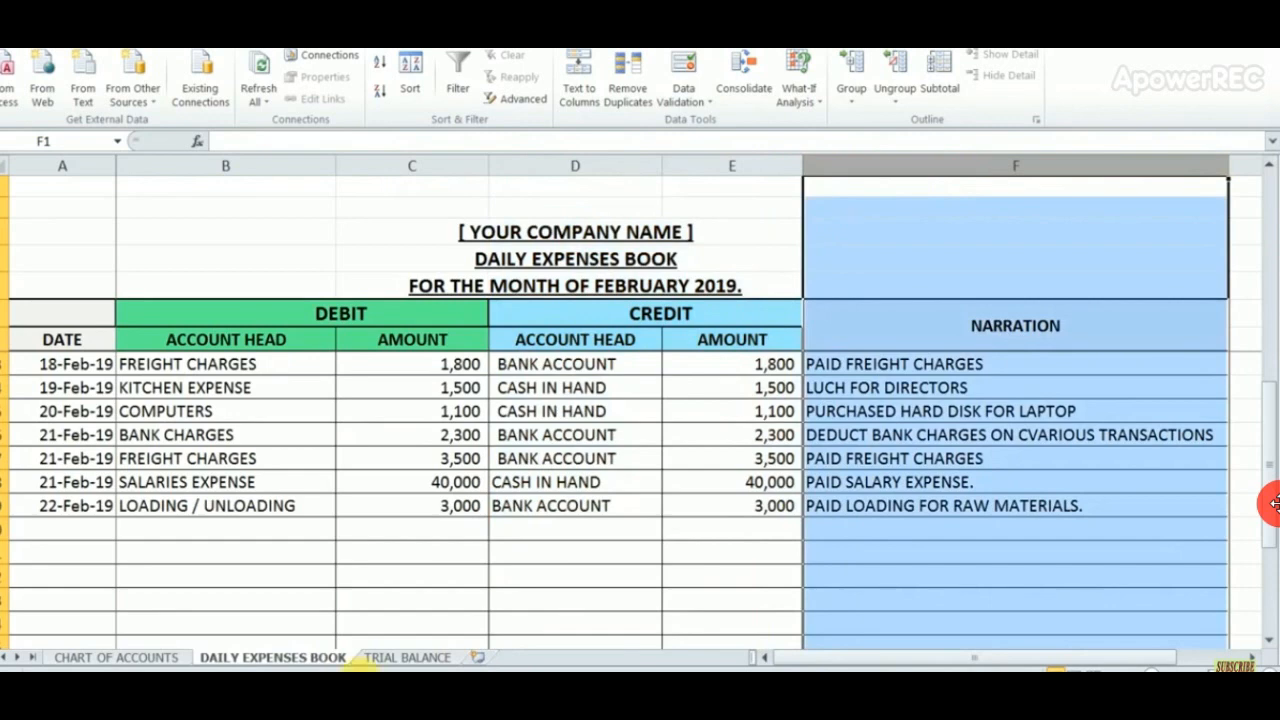
Examine the account heads and the debit, credit and balance columns of the Trial Balance sheet.
click(405, 657)
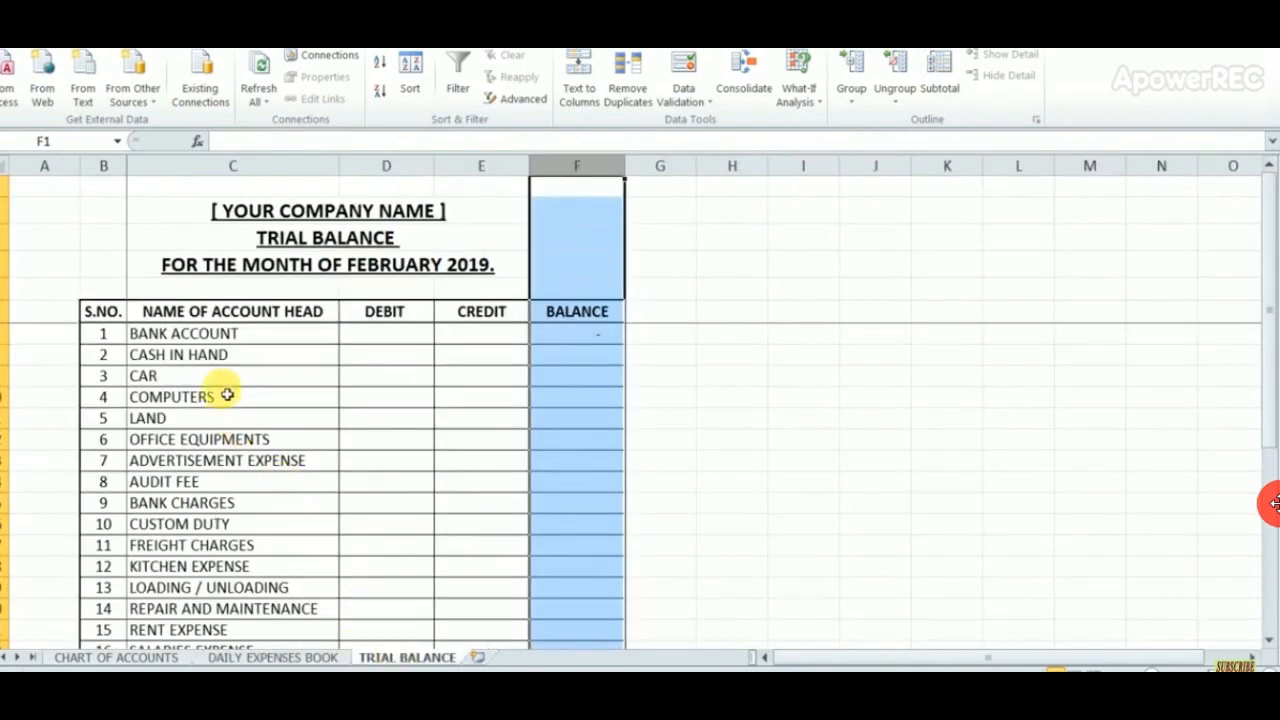
drag(208, 334, 214, 437)
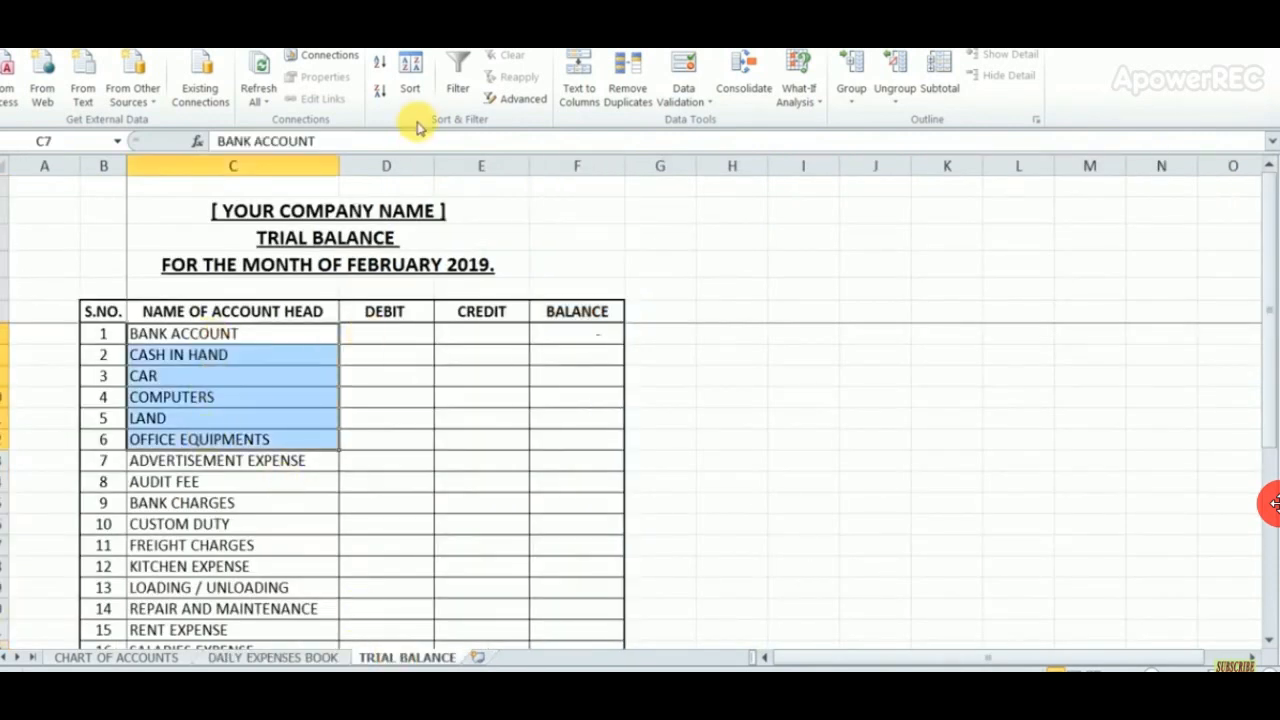
click(409, 165)
click(505, 166)
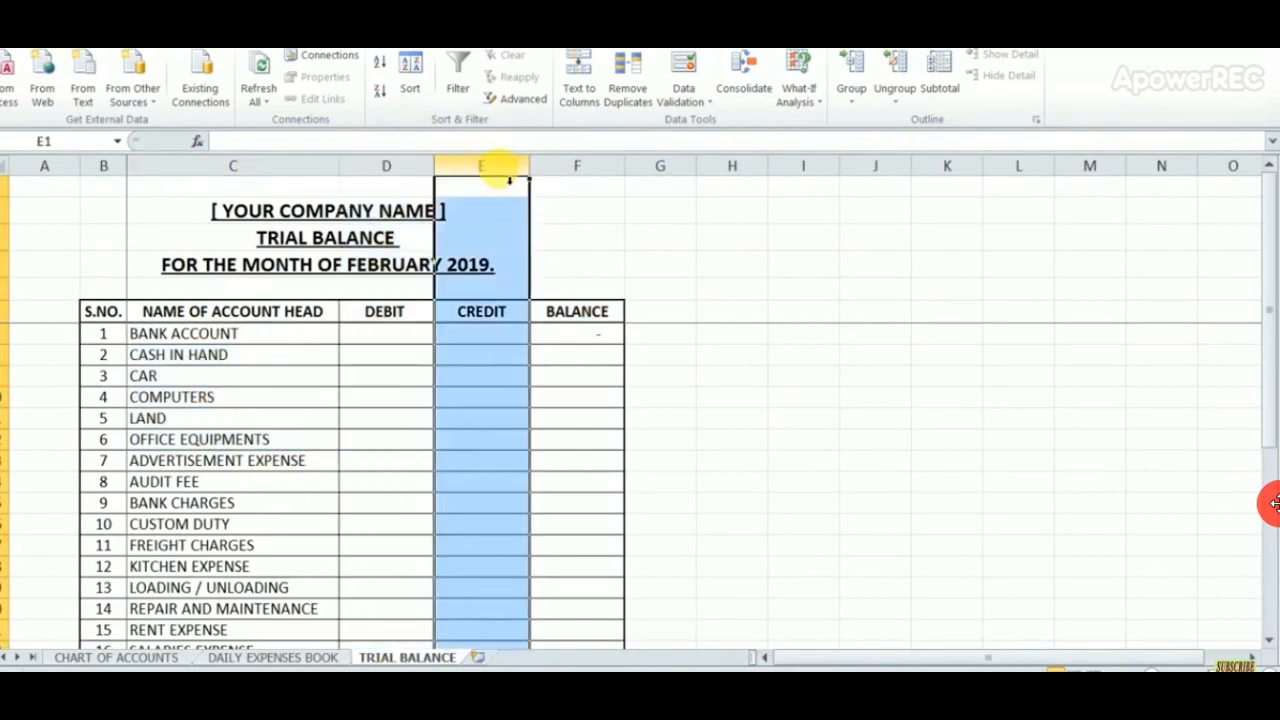
click(582, 168)
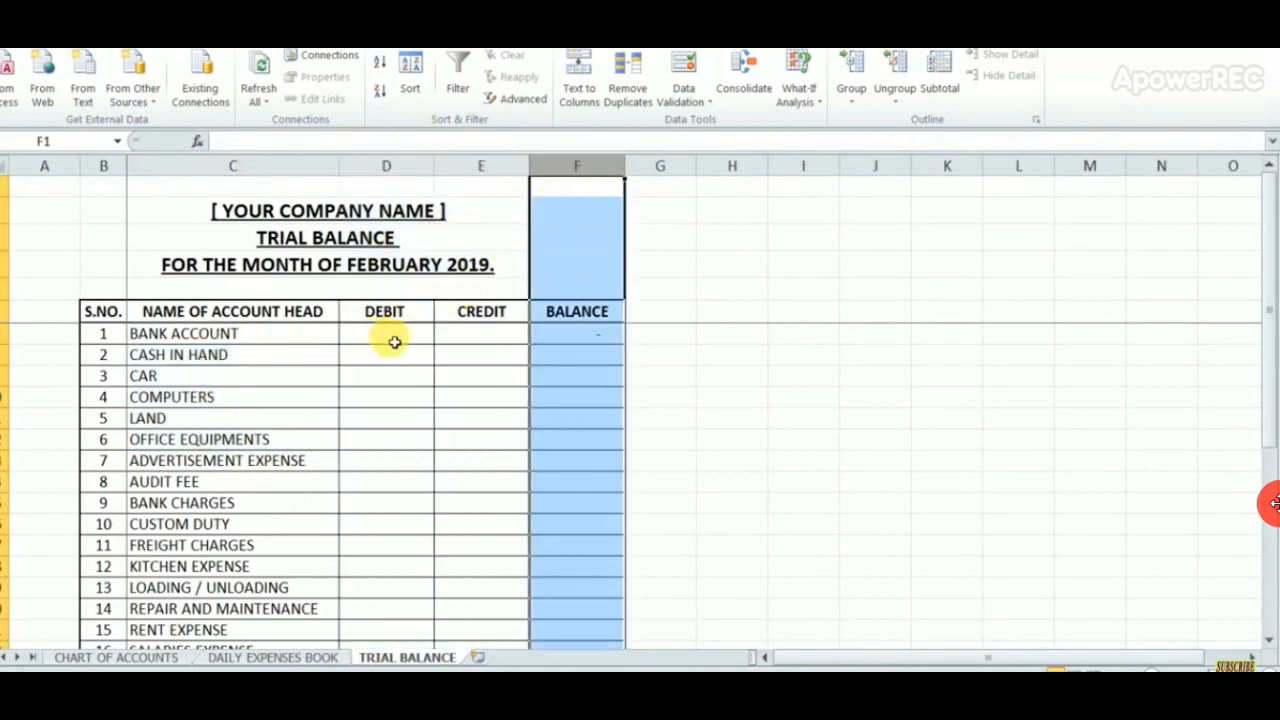
Inspect the account choices offered in debit account head cell B29 of the Daily Expenses Book.
click(130, 657)
click(230, 658)
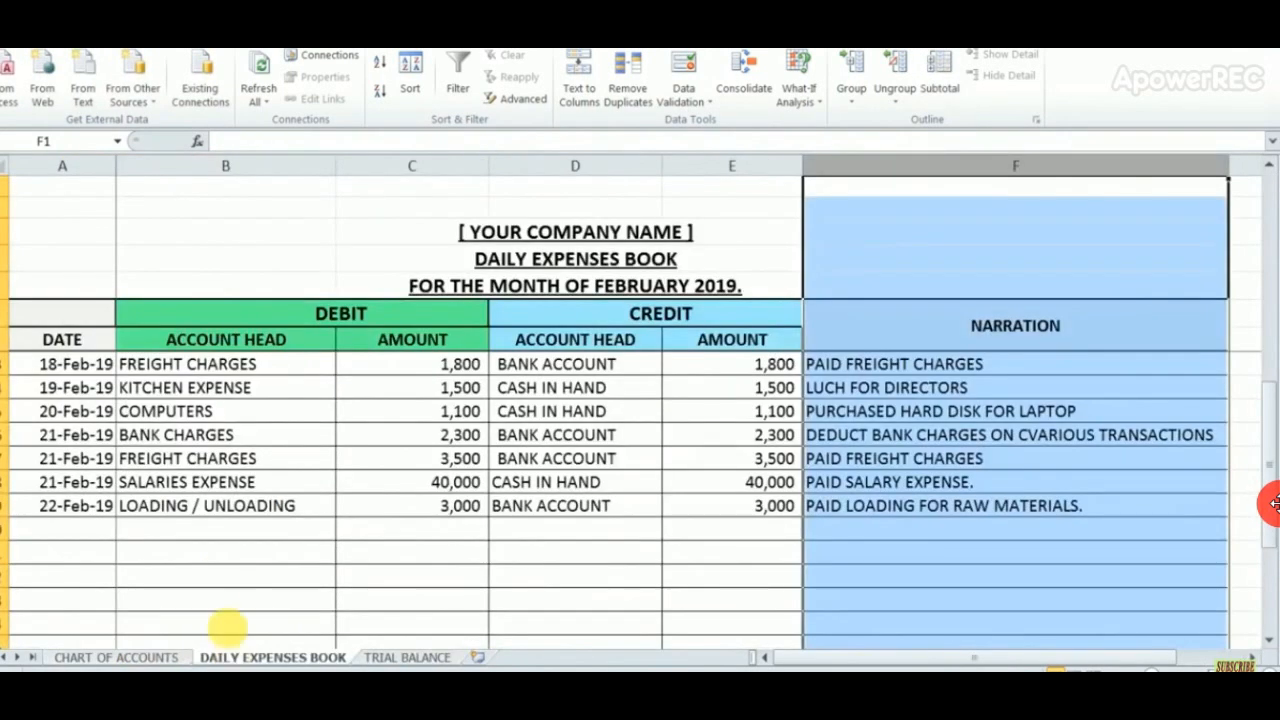
click(224, 558)
click(230, 536)
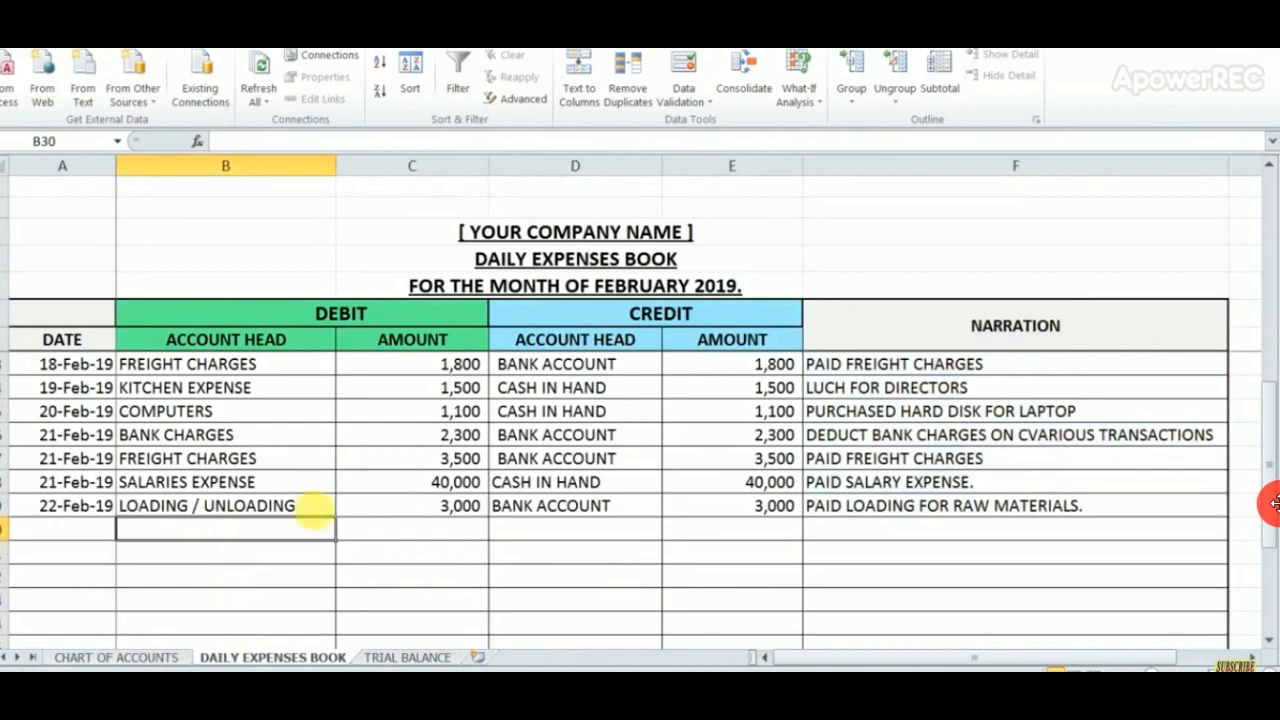
click(320, 507)
click(340, 509)
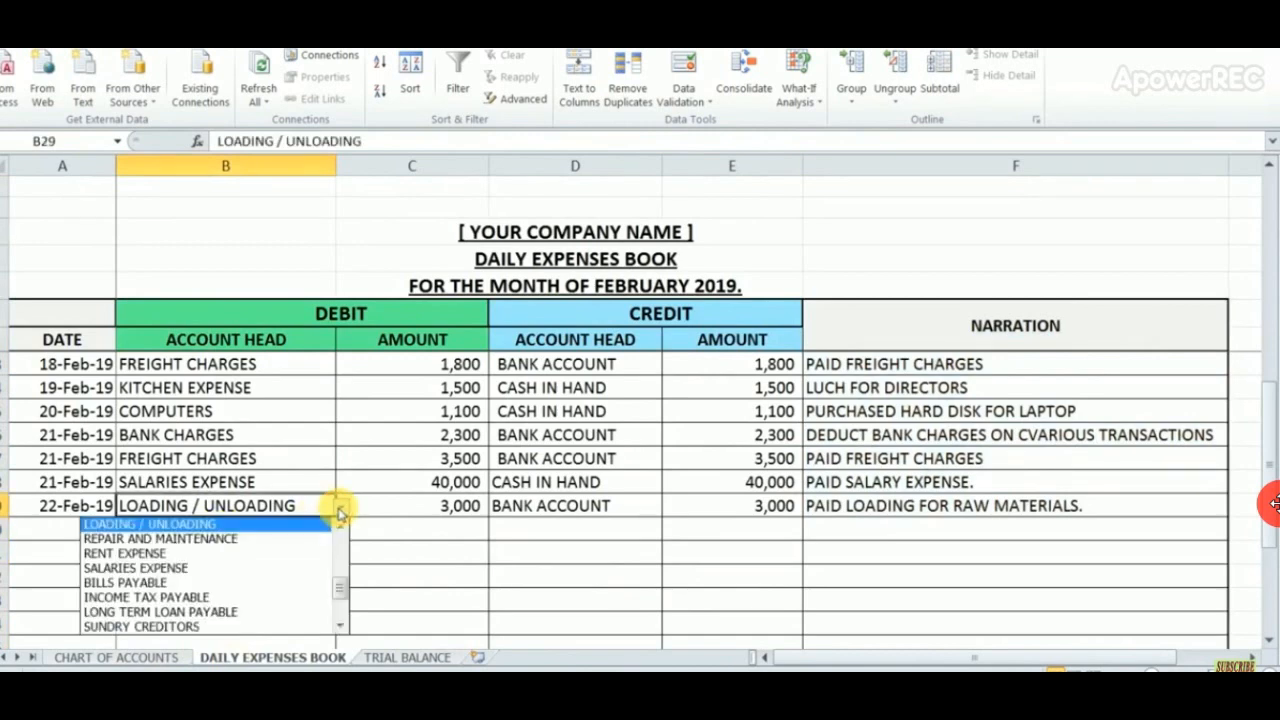
click(340, 512)
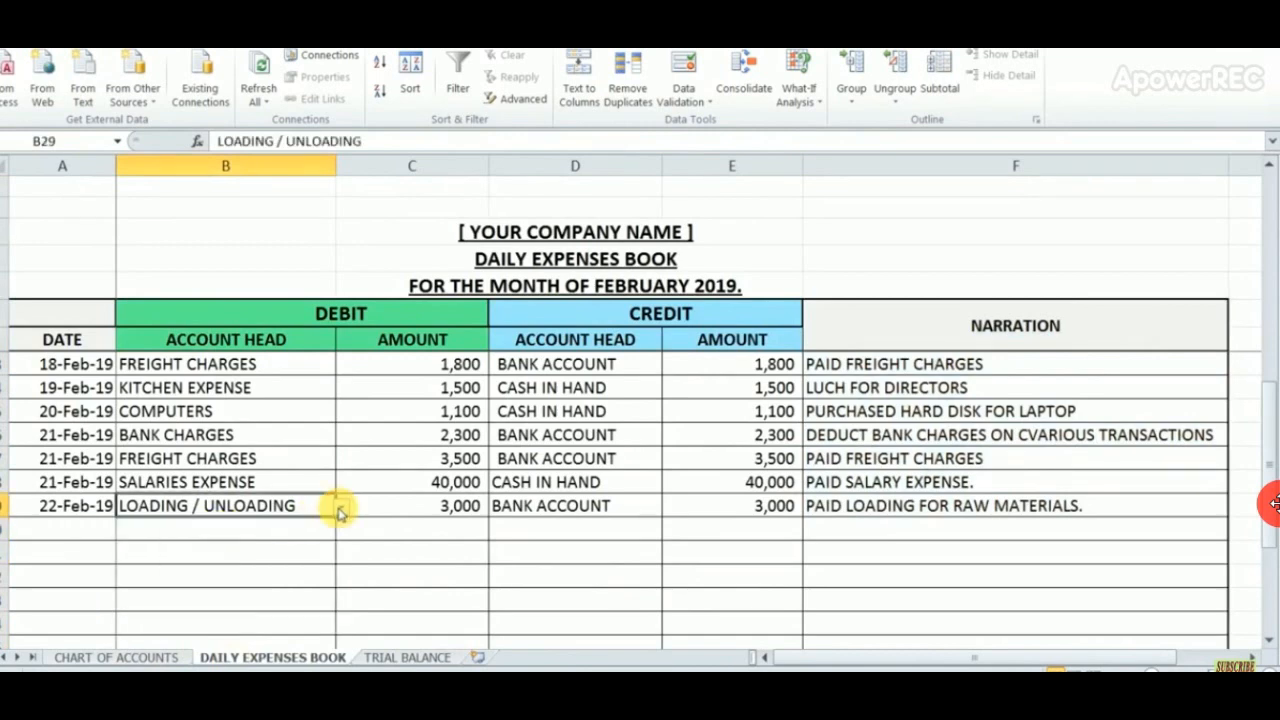
Add List data validation to cell B30, using C7:C32 of the Chart of Accounts sheet as its source.
click(297, 540)
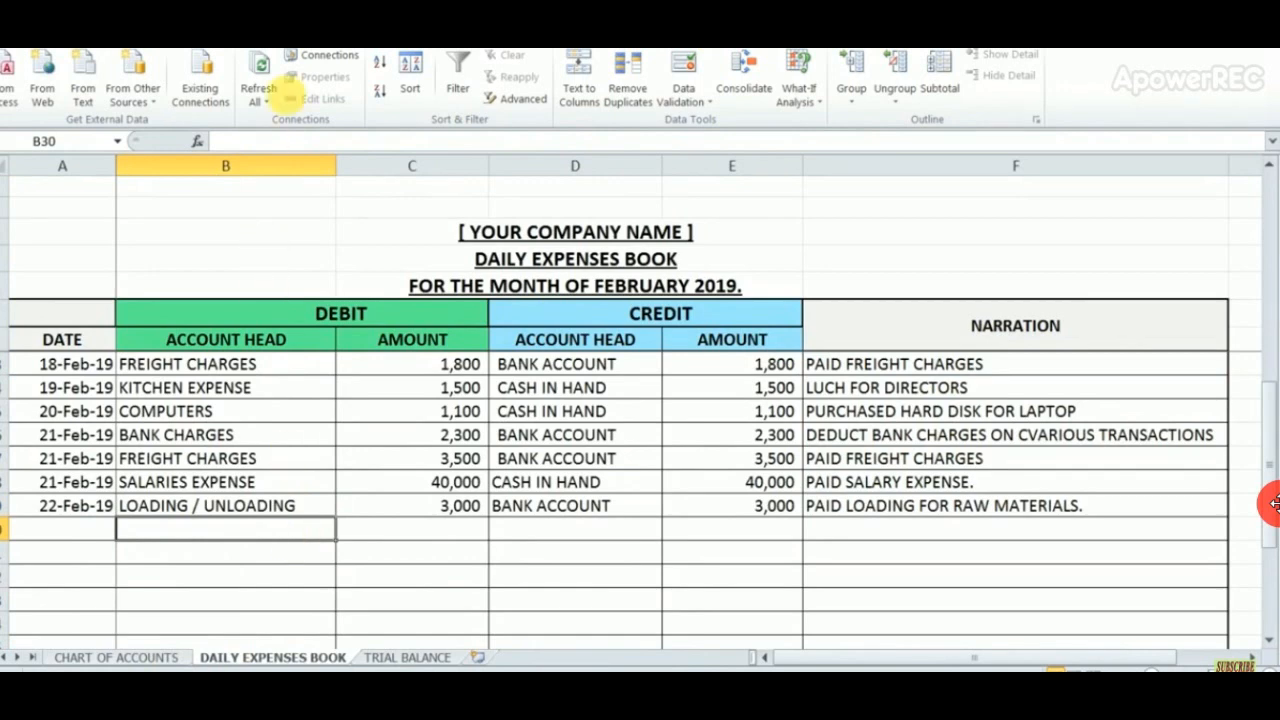
click(680, 67)
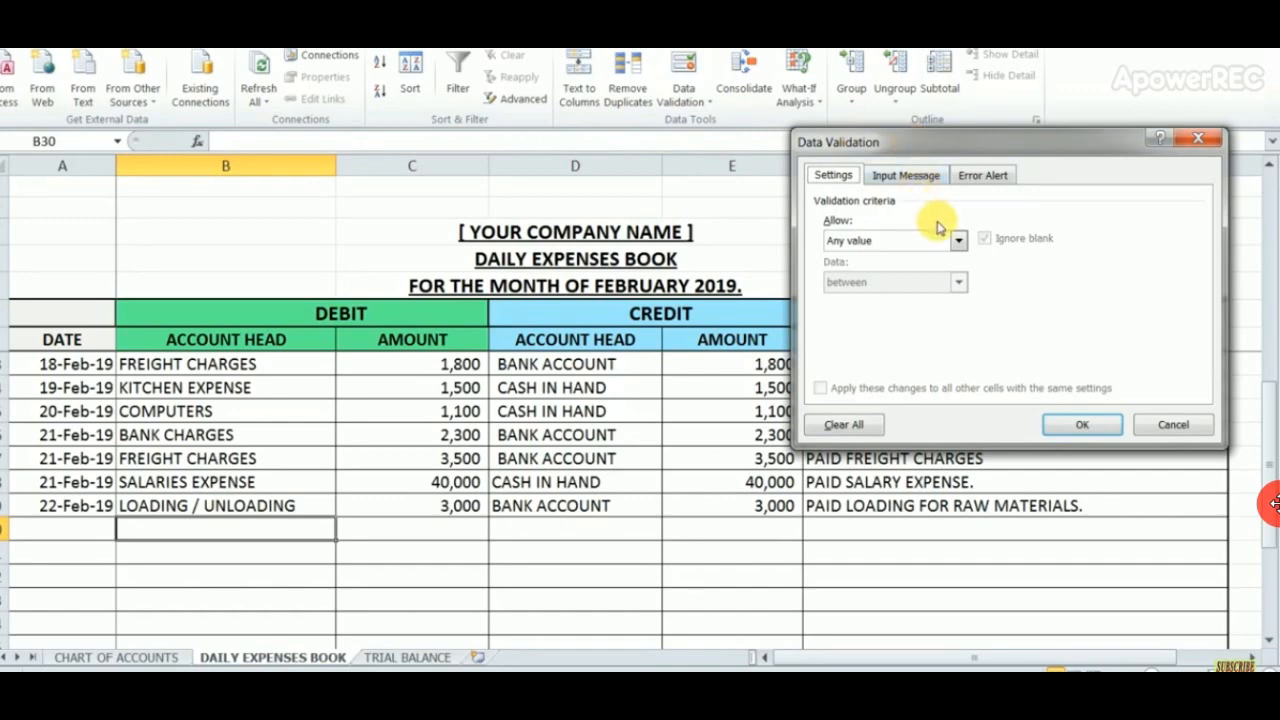
click(959, 243)
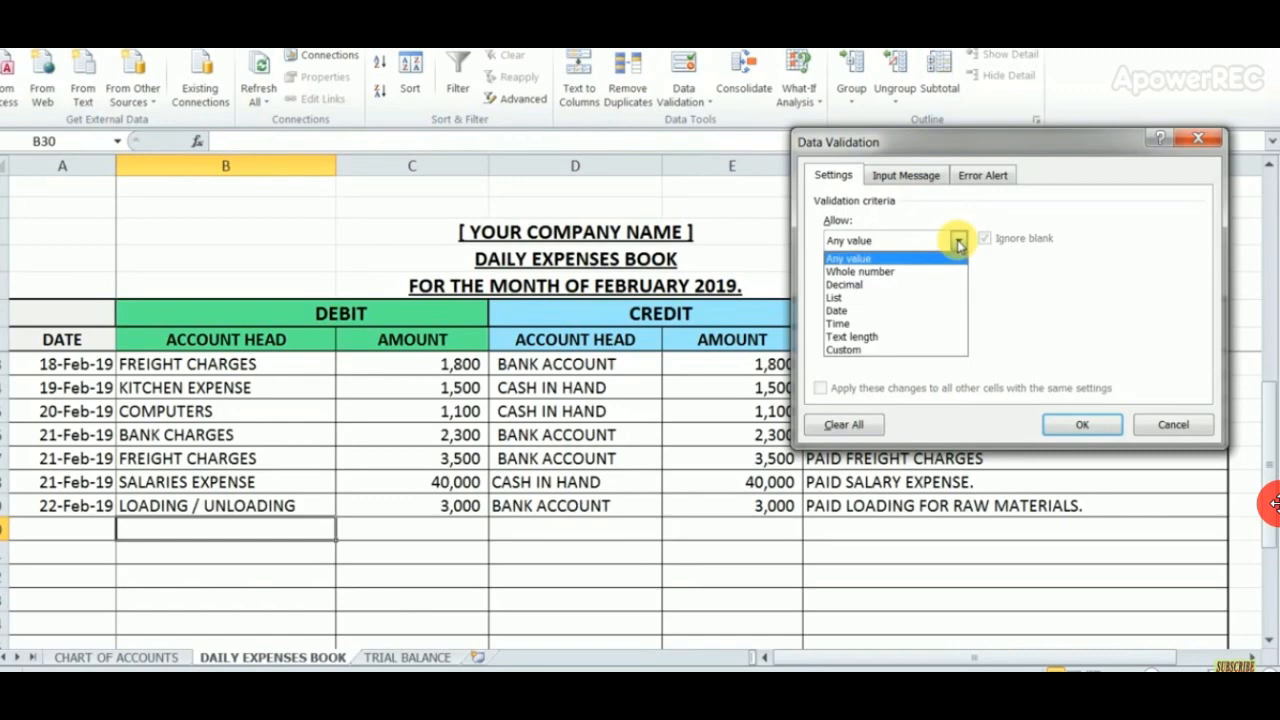
click(872, 300)
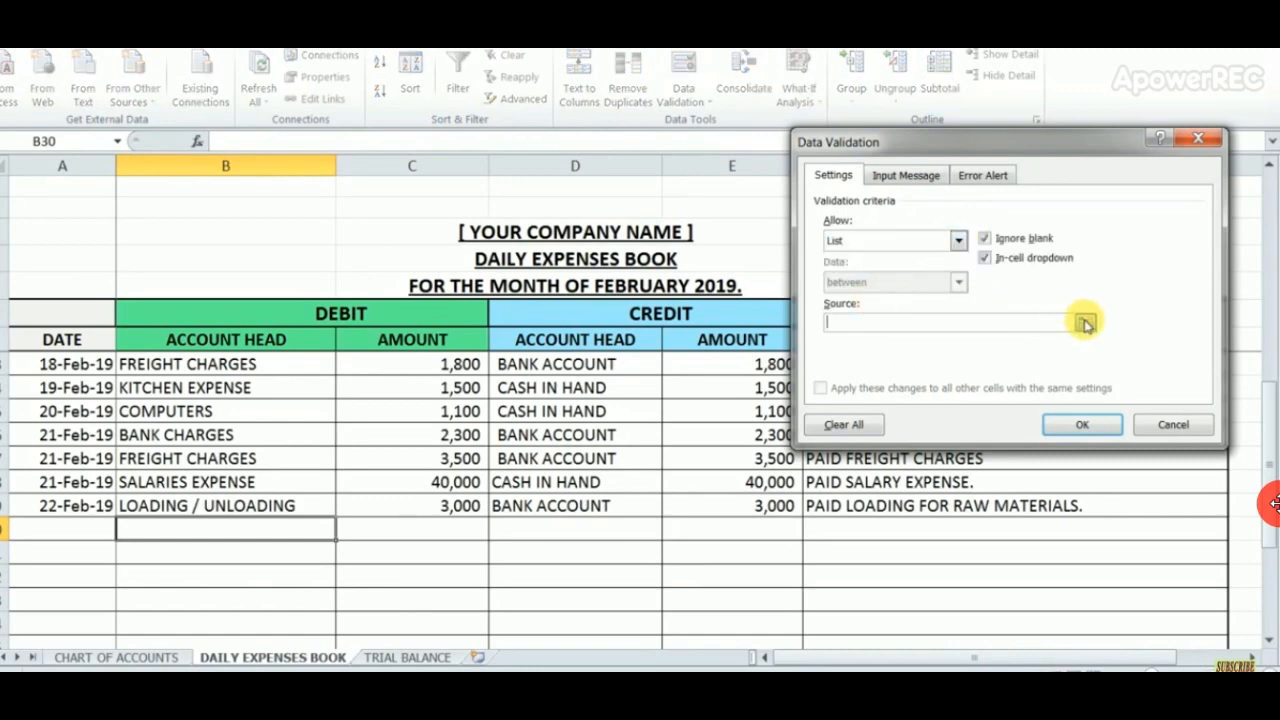
click(1086, 324)
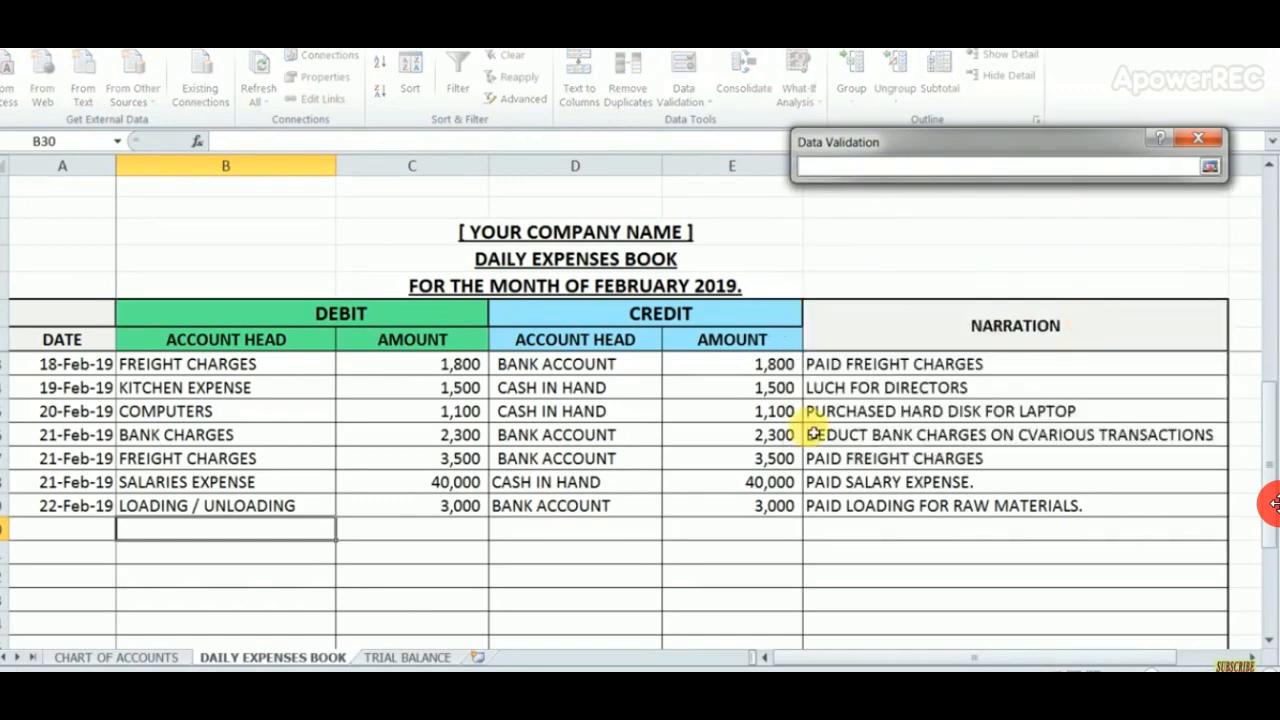
click(118, 658)
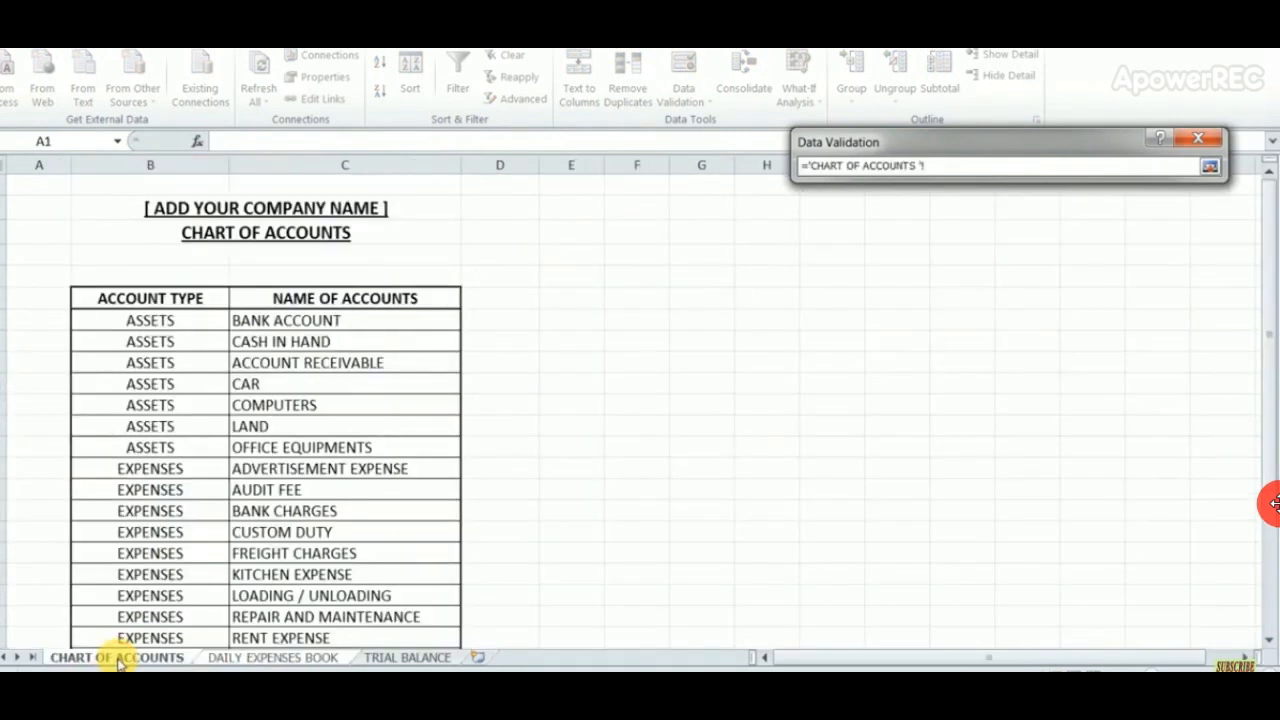
click(309, 323)
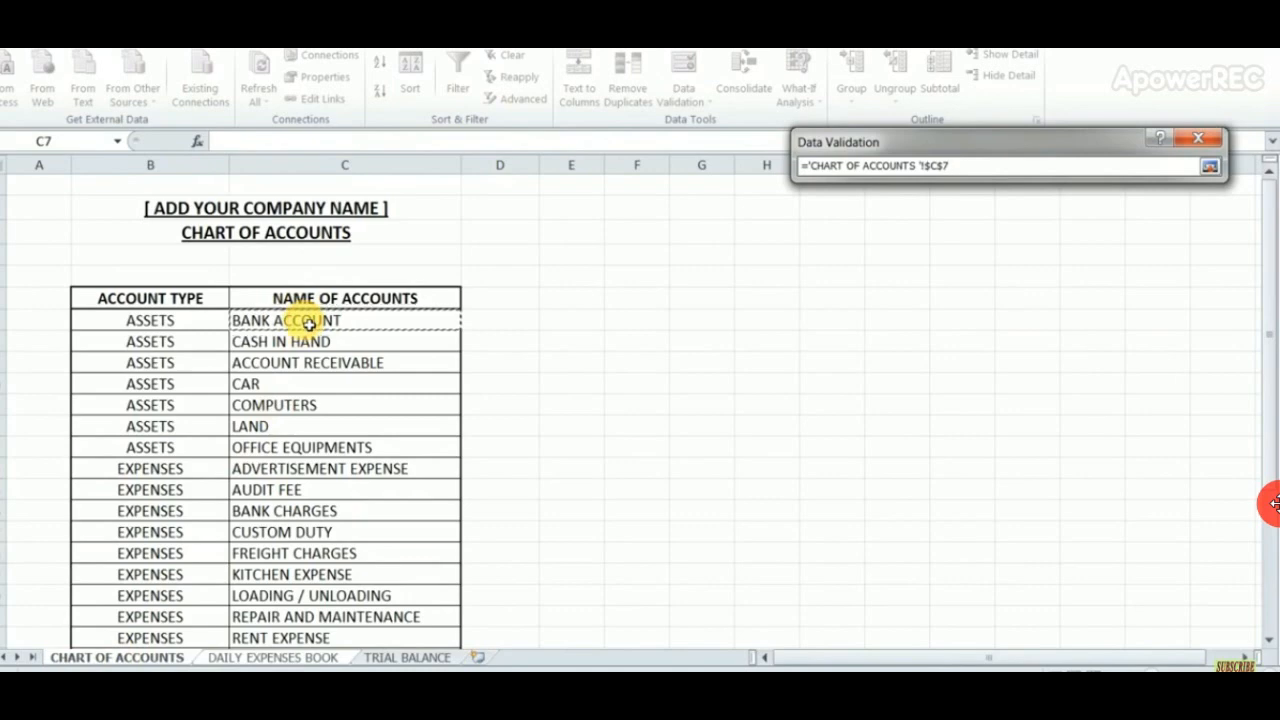
key(ctrl+shift+Down)
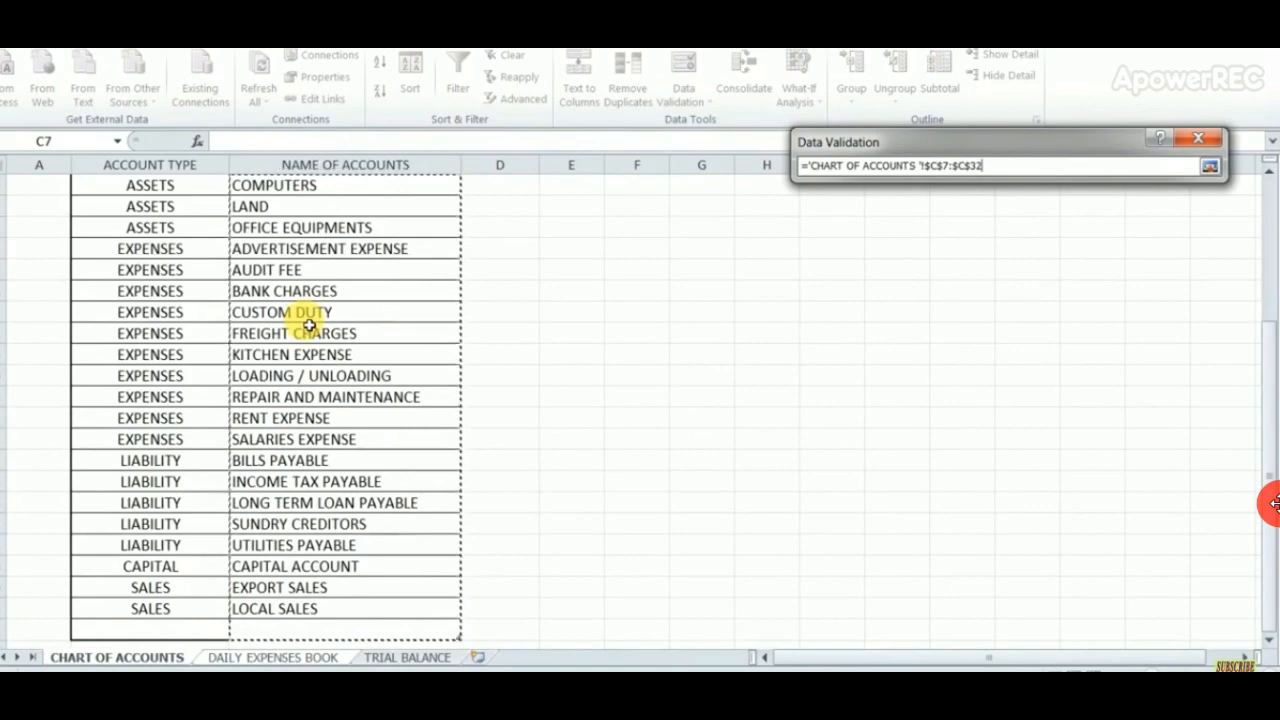
key(Return)
key(Return)
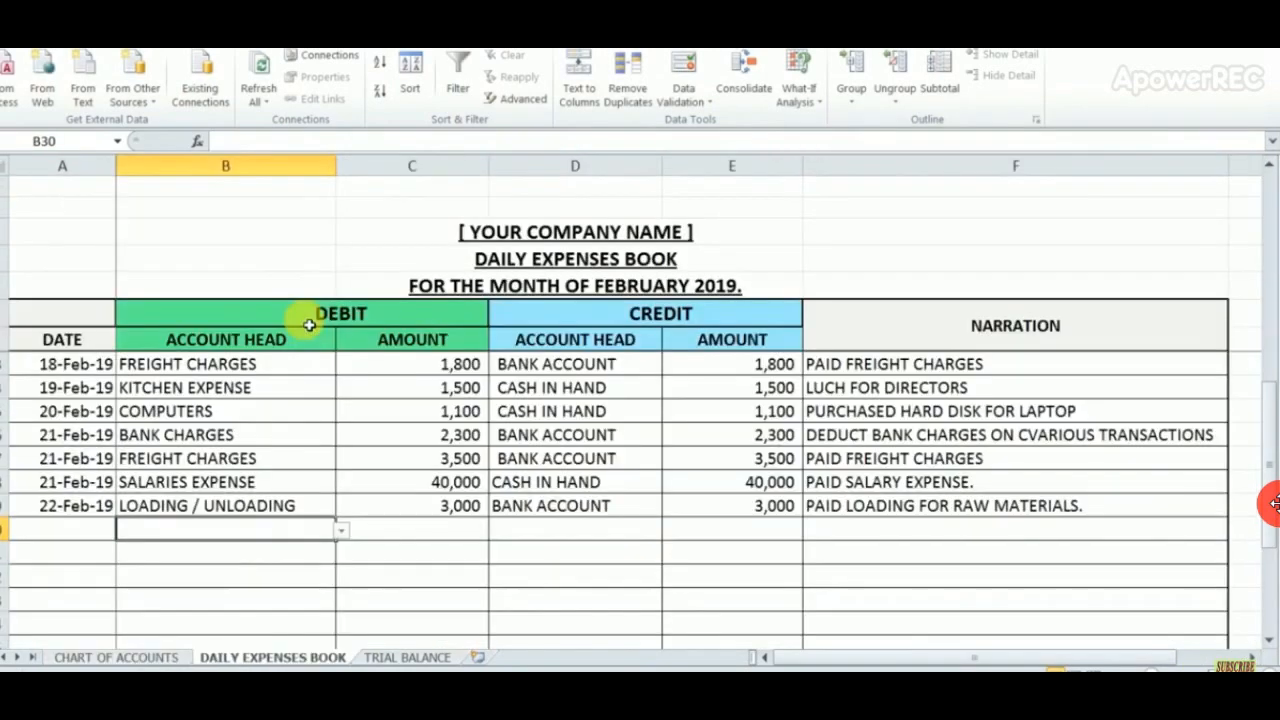
Check the account list in B30 and copy the cell with its validation to credit account head cell D30.
click(341, 530)
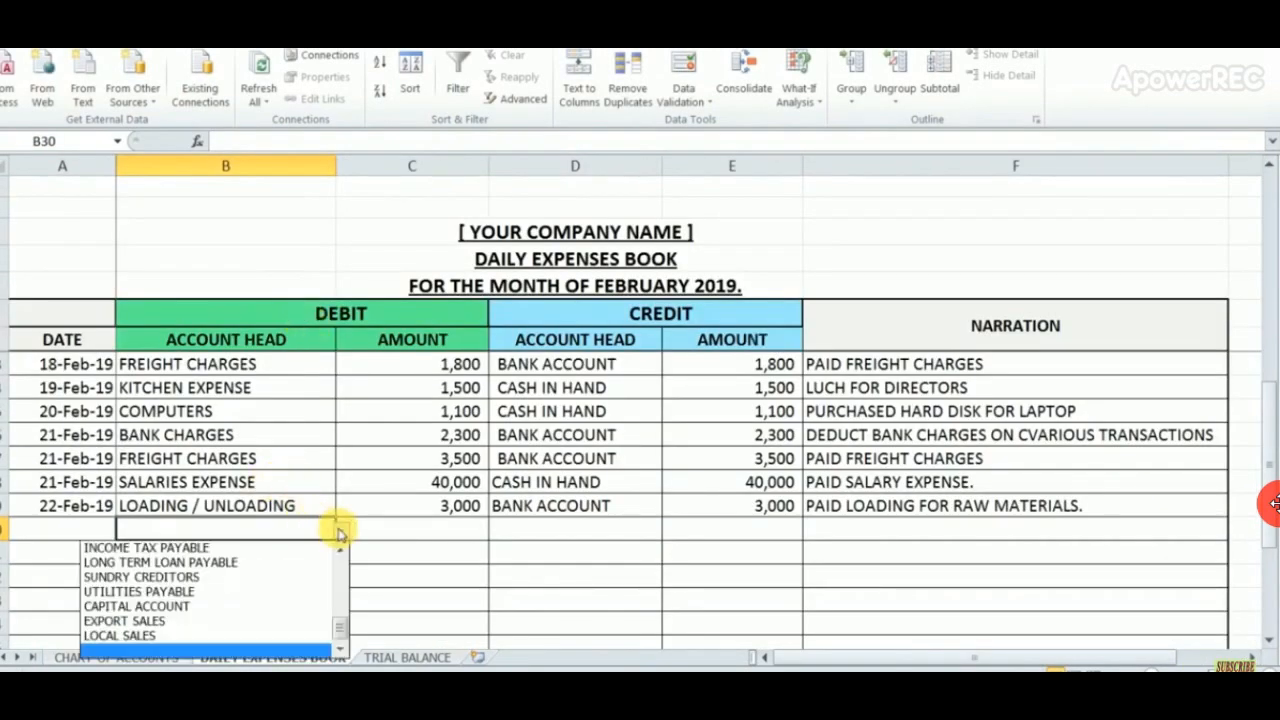
mouse_move(339, 630)
mouse_down()
mouse_move(340, 615)
mouse_move(339, 632)
mouse_up()
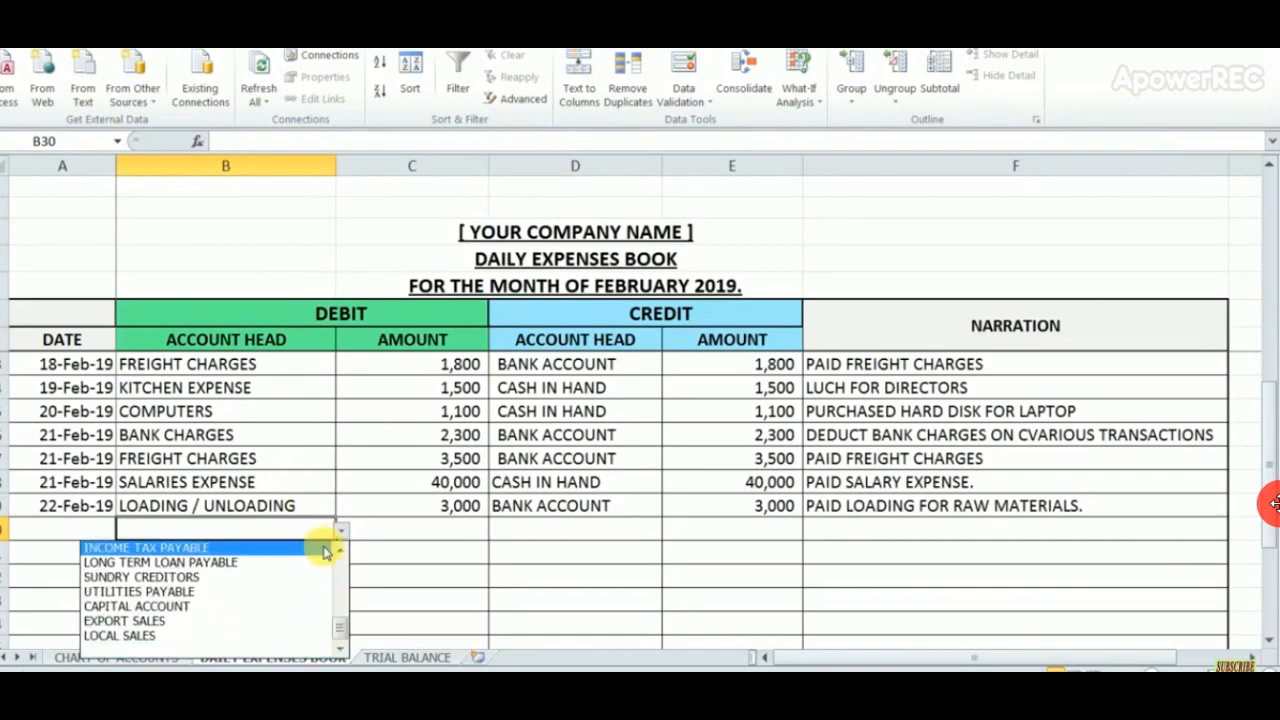
click(334, 531)
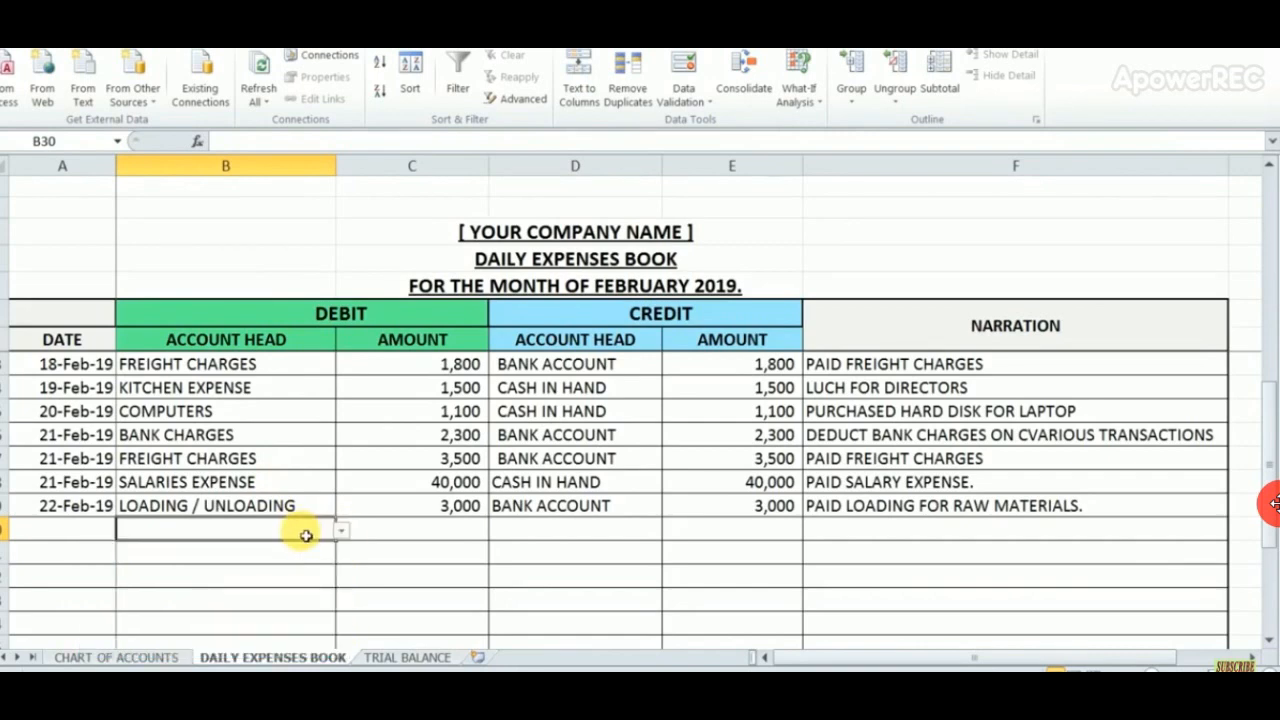
key(ctrl+c)
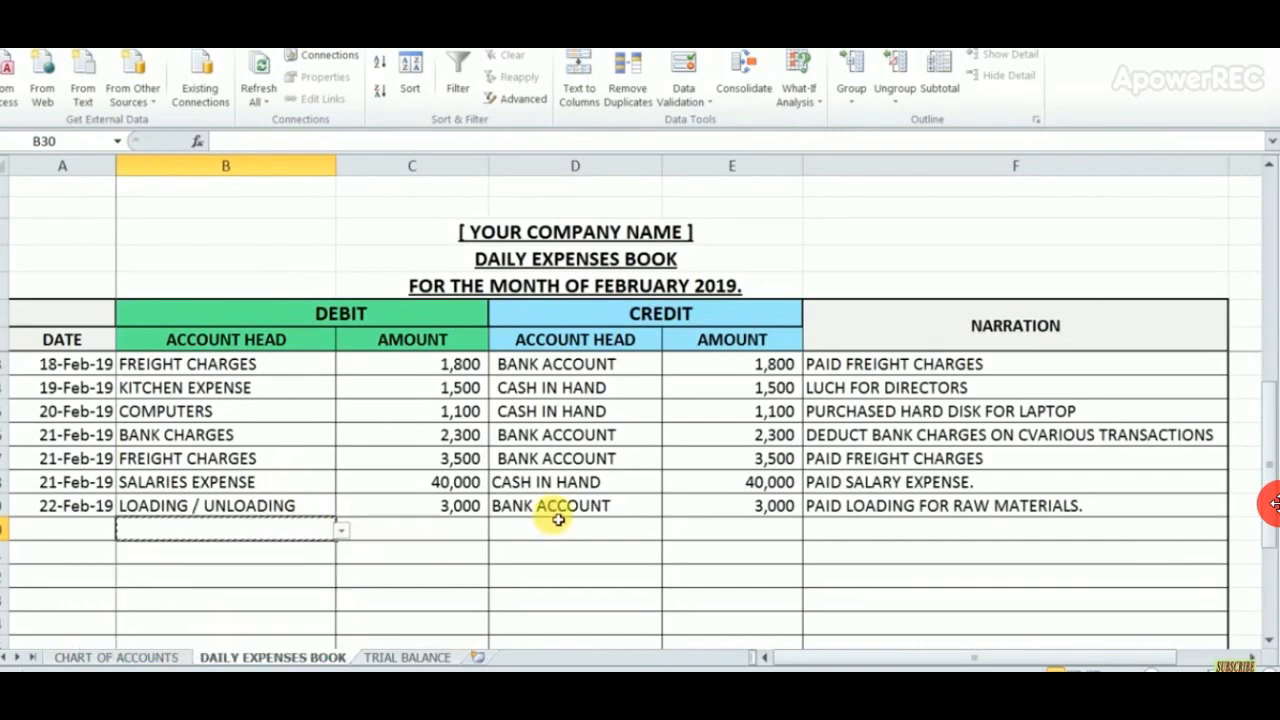
click(578, 541)
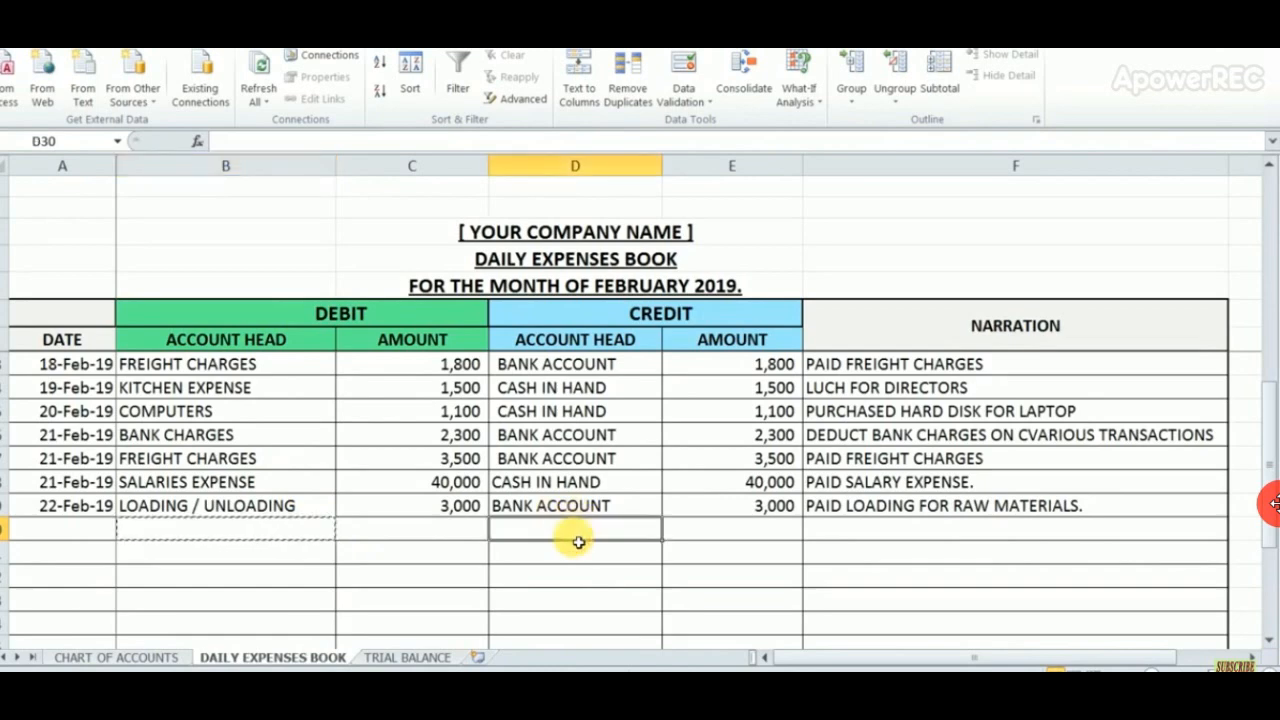
key(ctrl+v)
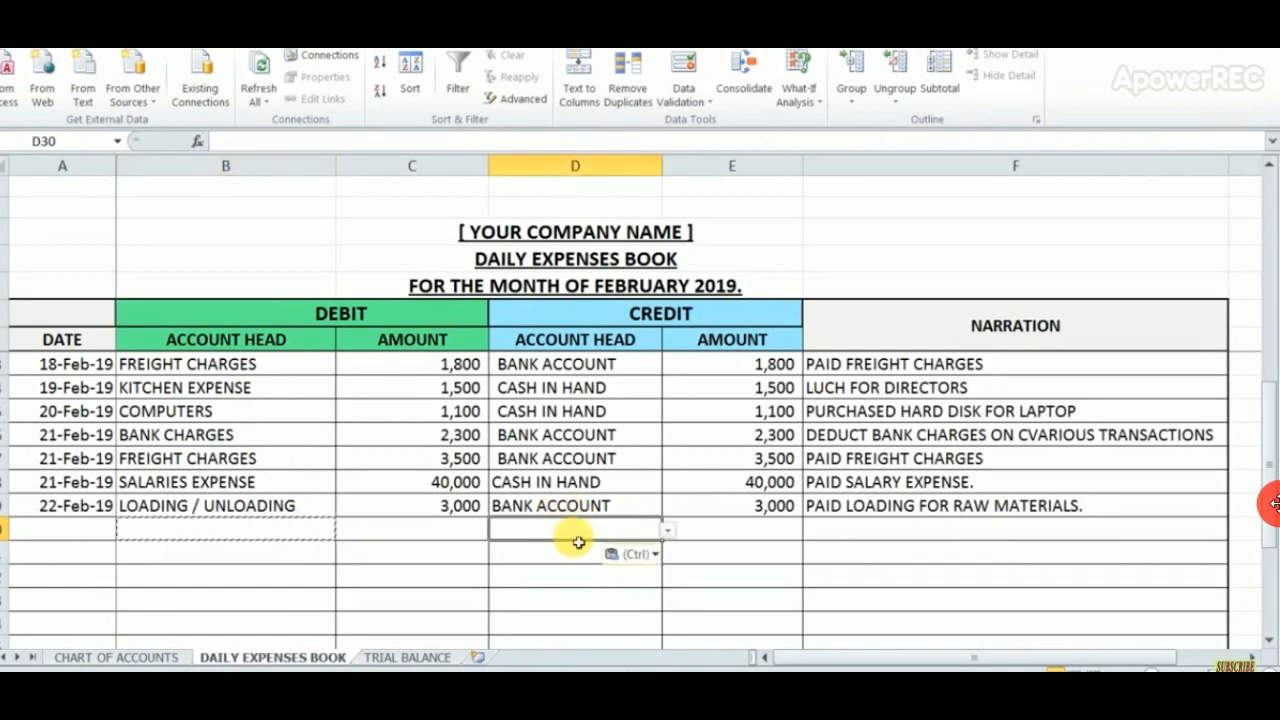
Copy the account head validation from B30:D30 to the empty entry rows in B31:D36.
click(313, 536)
key(shift+Right)
key(shift+Right)
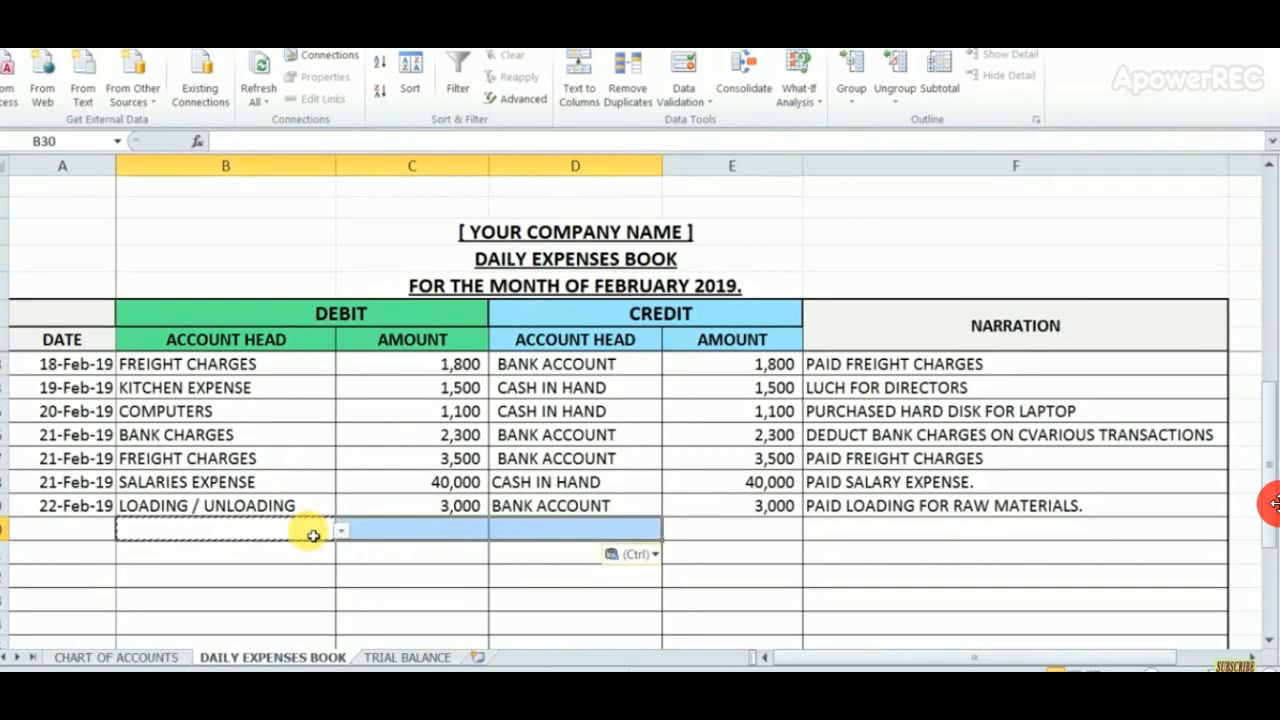
key(Down)
key(shift+Down)
key(shift+Down)
key(shift+Down)
key(shift+Down)
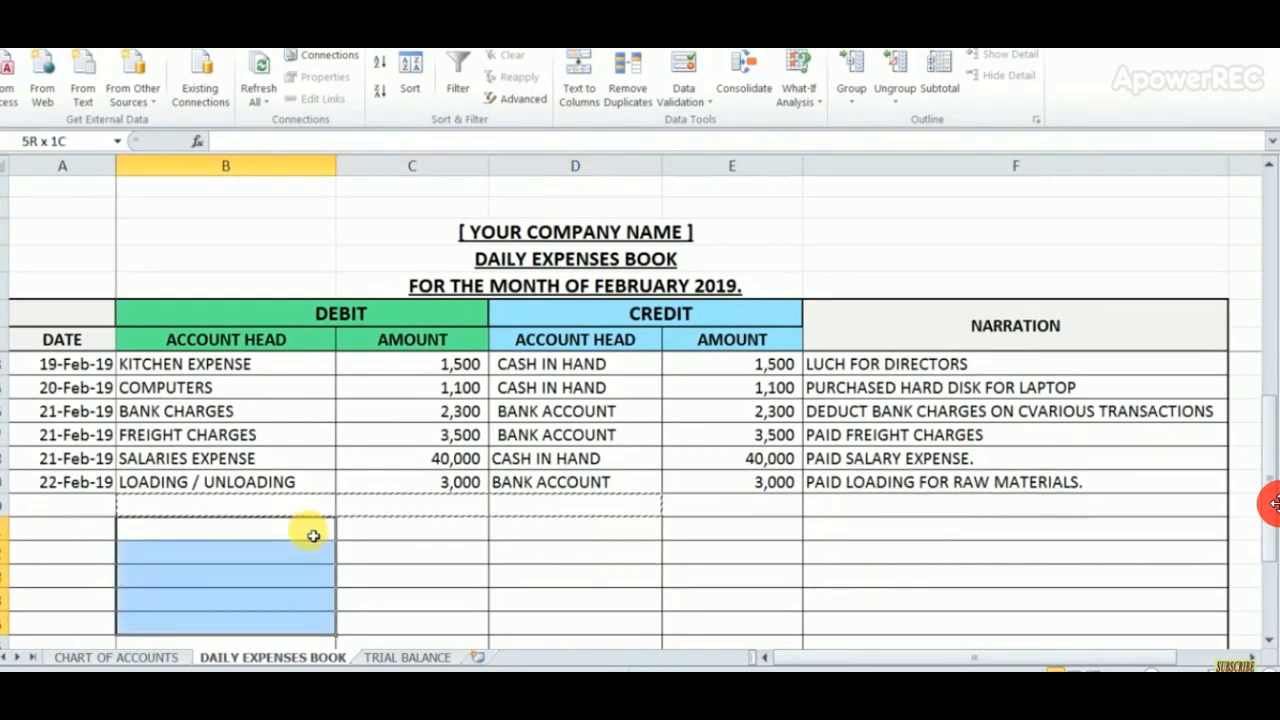
key(shift+Down)
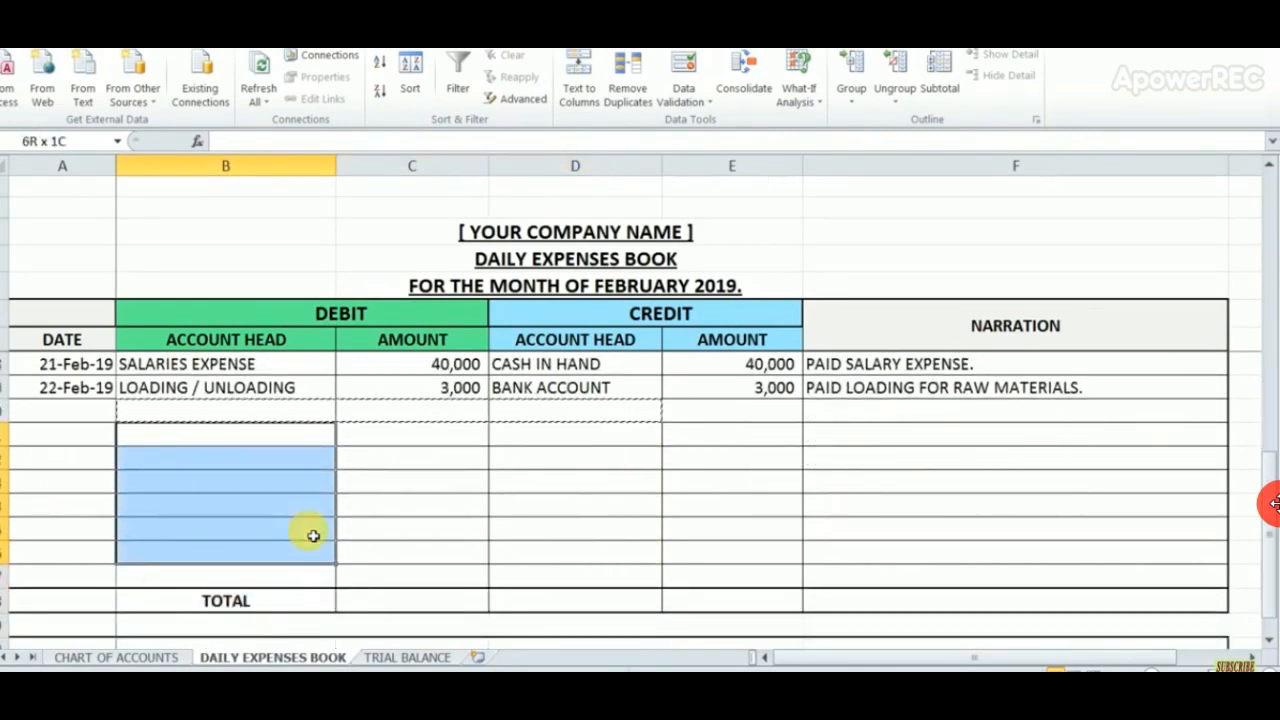
key(Return)
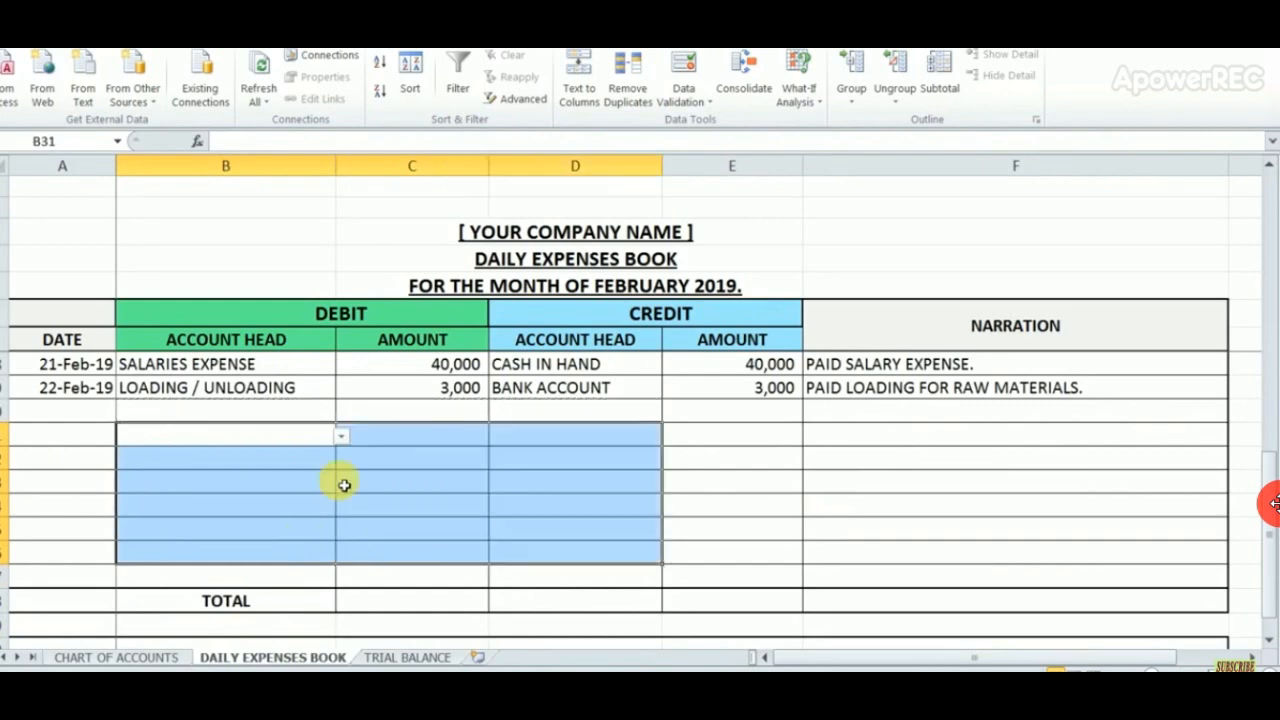
Try to enter PETTY CASH as the debit account head in B30 to test its validation, and discard the entry.
click(300, 443)
click(276, 414)
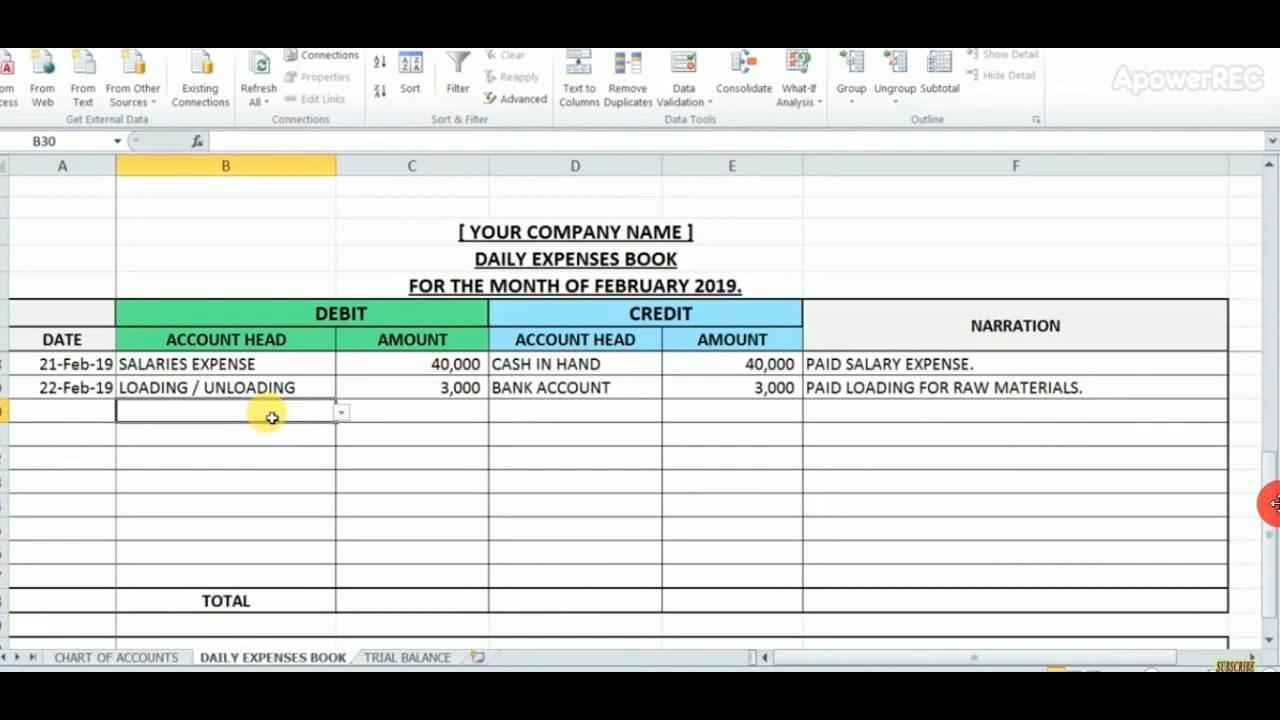
text(PETT)
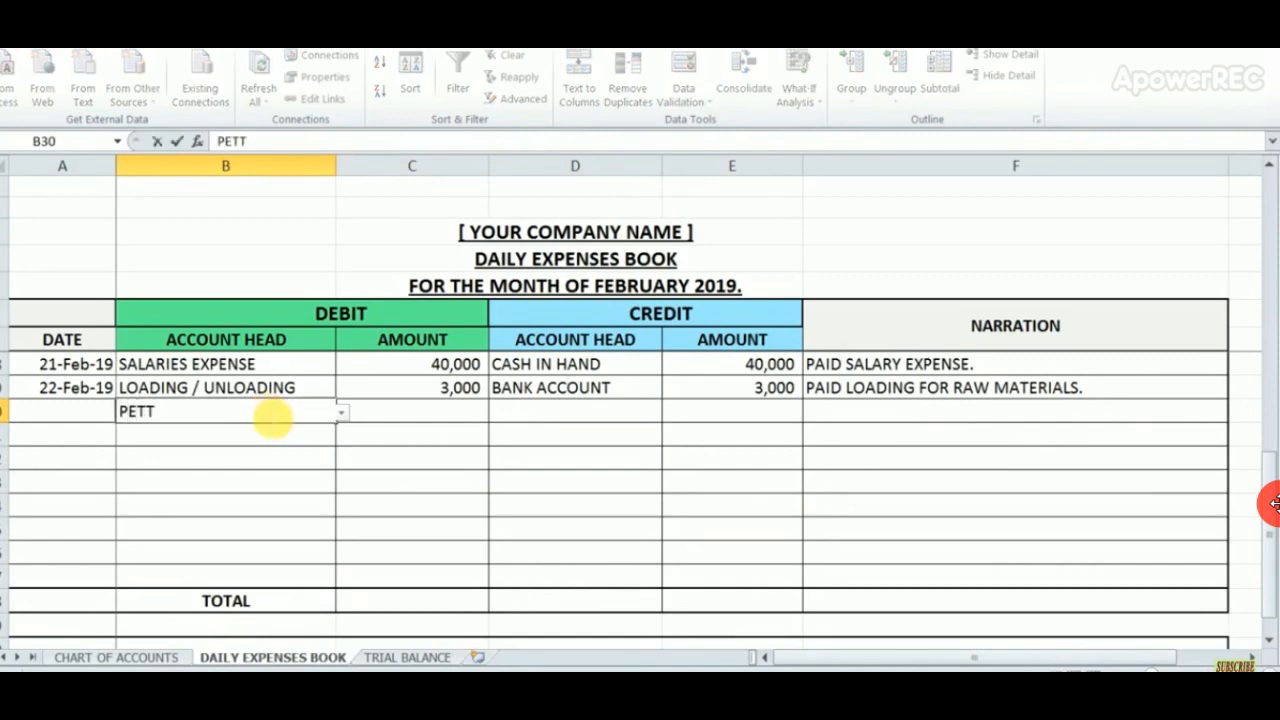
text(Y CASH)
key(Return)
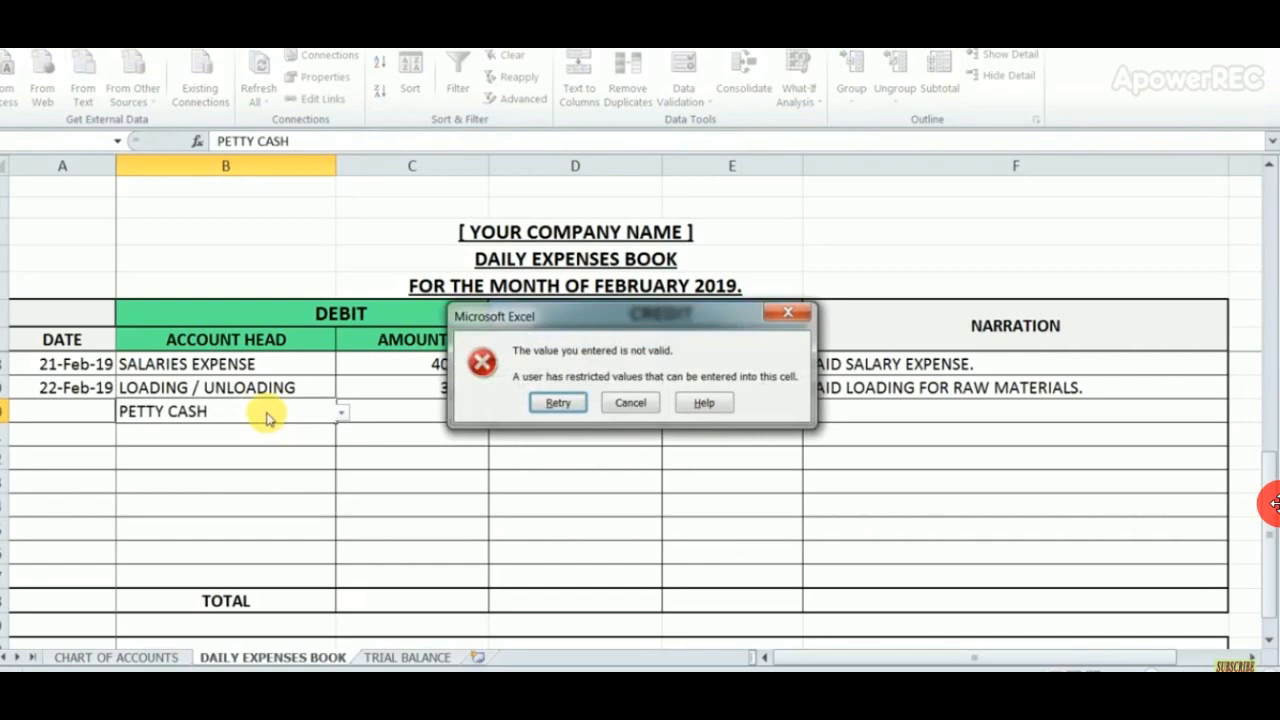
click(614, 403)
Start the row 30 entry with the date copied from A29, debit account head REPAIR AND MAINTENANCE and debit amount 2000.
click(76, 424)
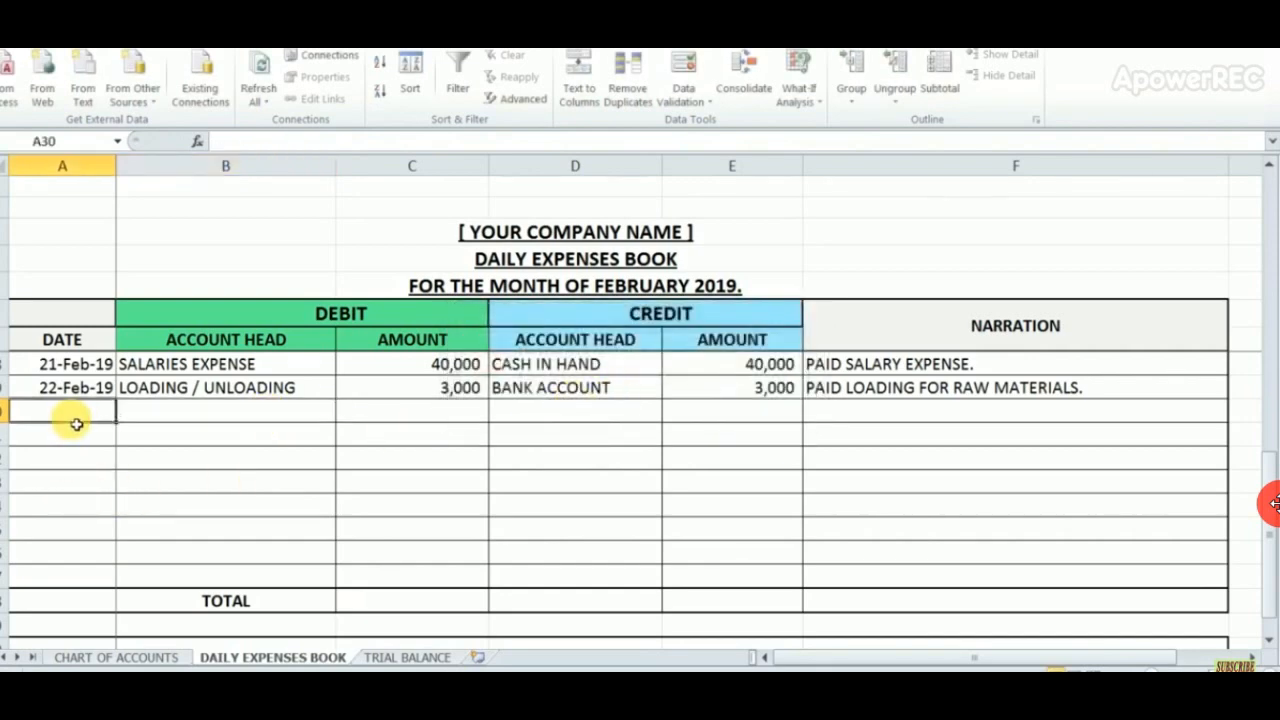
key(ctrl+d)
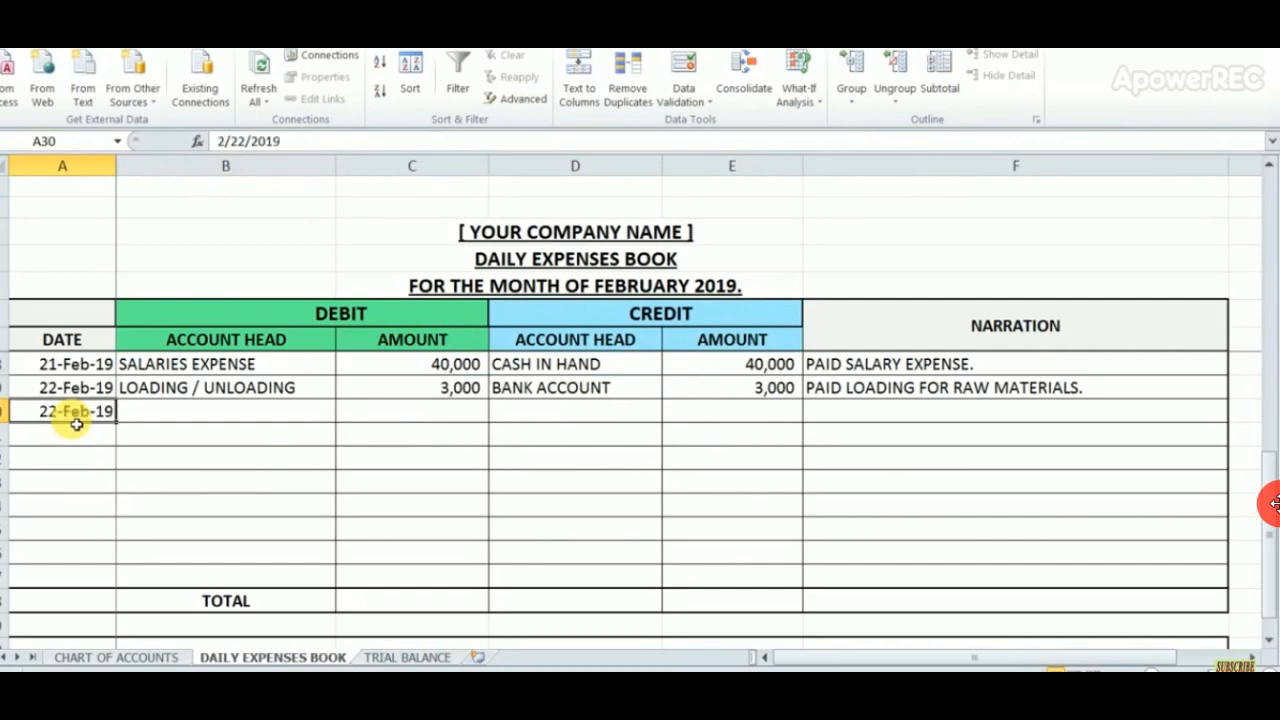
key(Tab)
text(R)
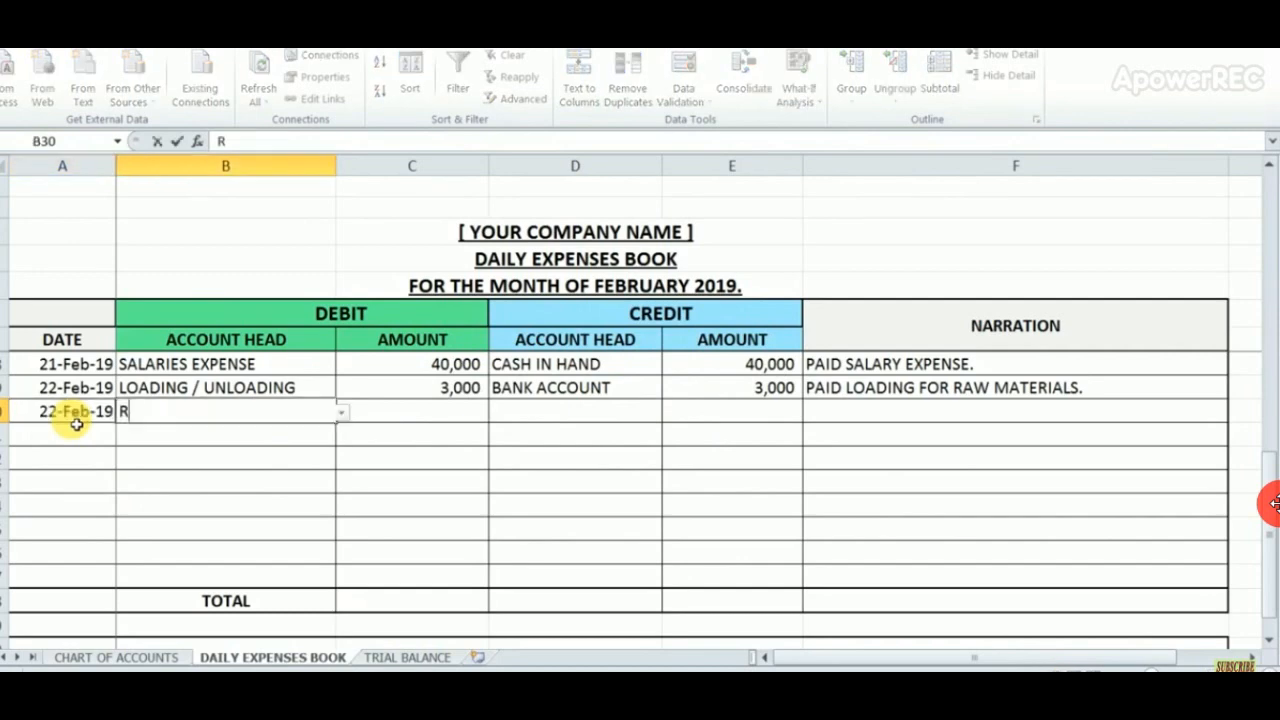
text(EPAIR AND MAINTENANCE)
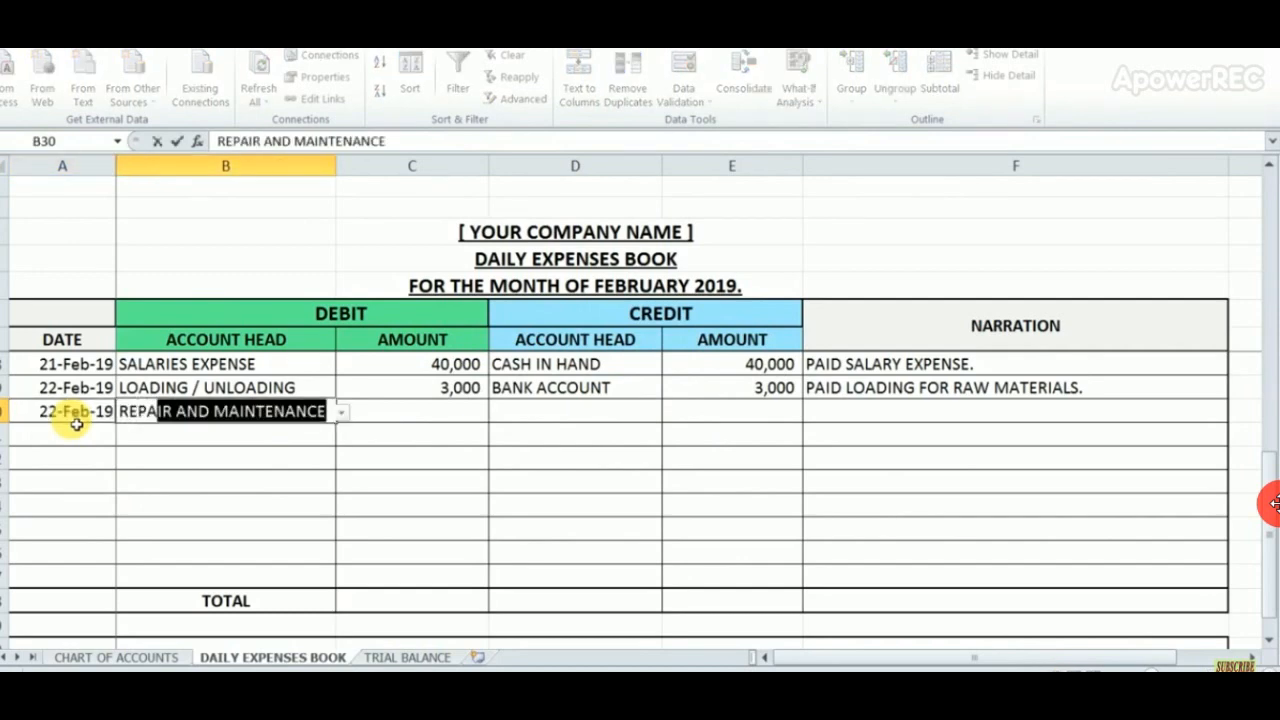
key(Tab)
text(2000)
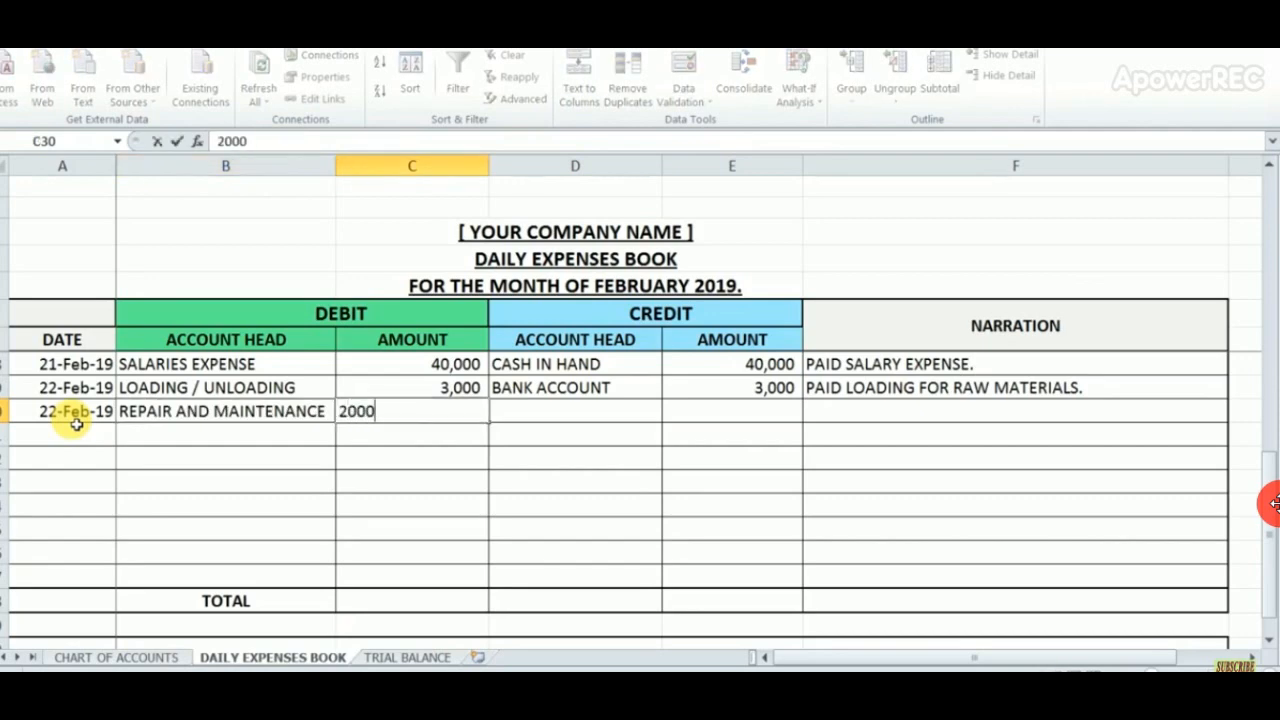
Enter CASH IN HAND as the credit account head and 2000 as the credit amount in row 30.
key(Tab)
text(C)
key(Tab)
text(2000)
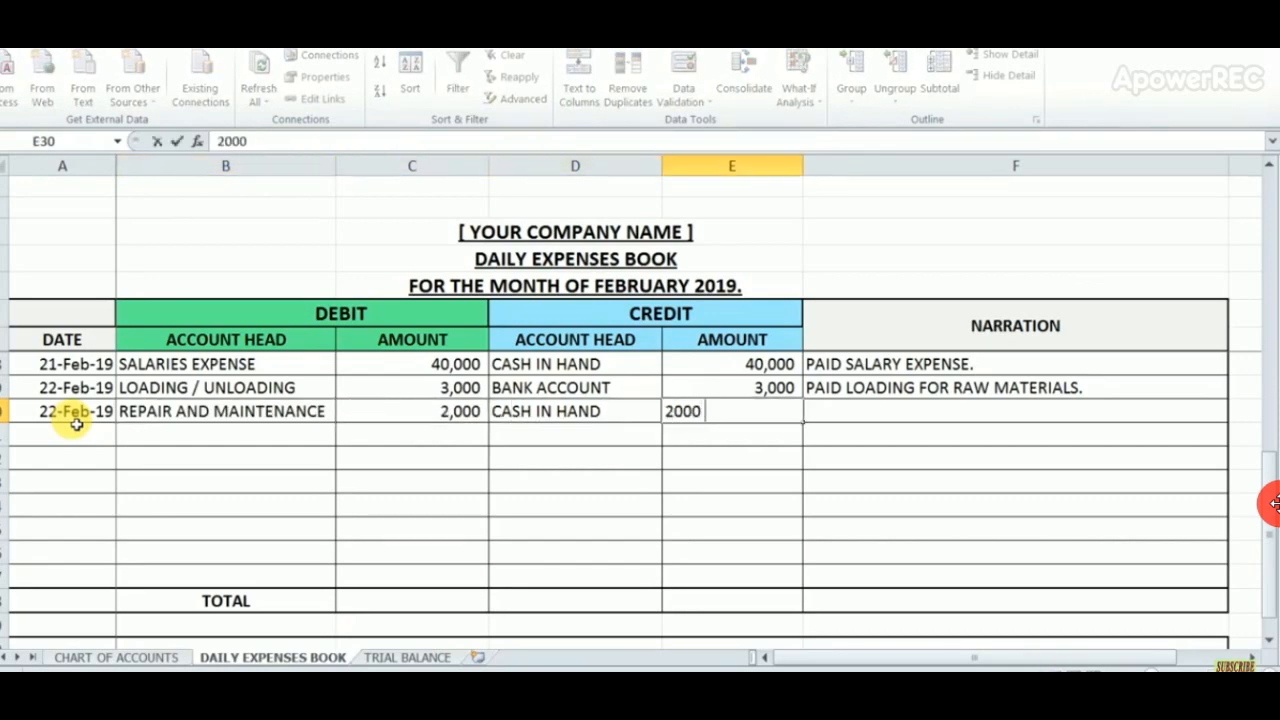
key(Tab)
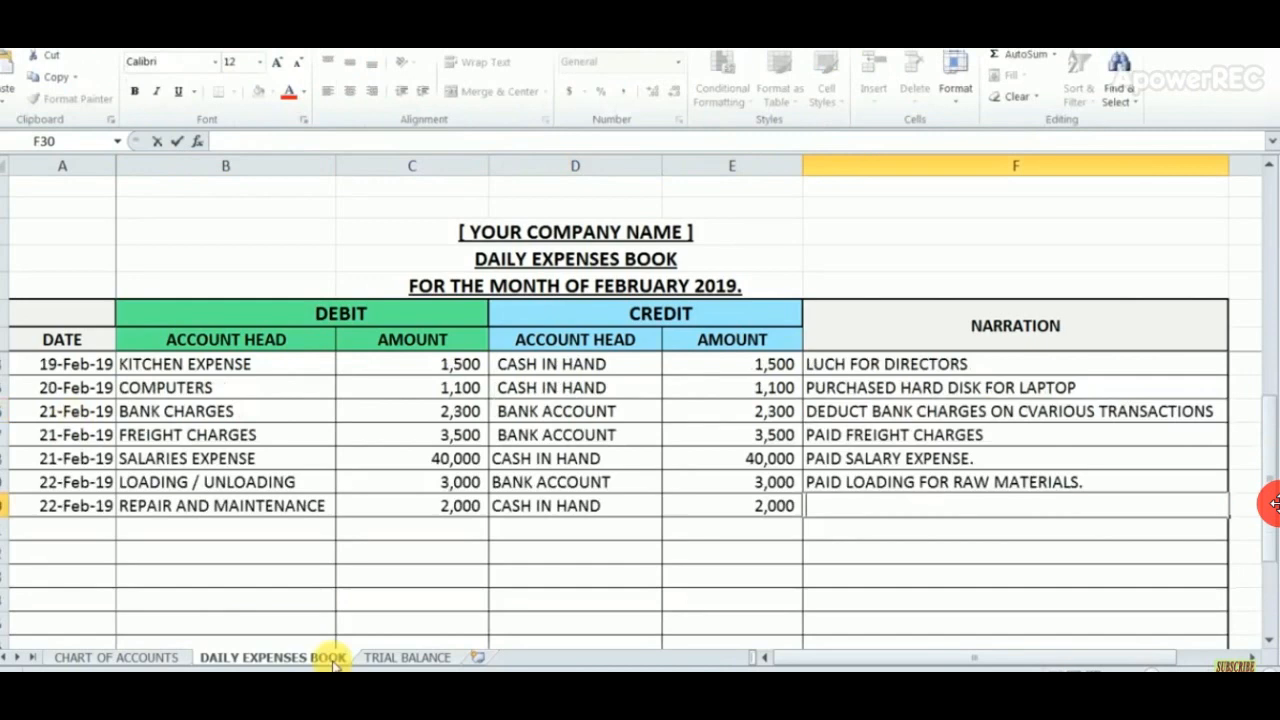
Enter the narration "PAID REPAIR AND MAINTENANCE FOR FACTORY." in F30.
text(PAID REPAIR)
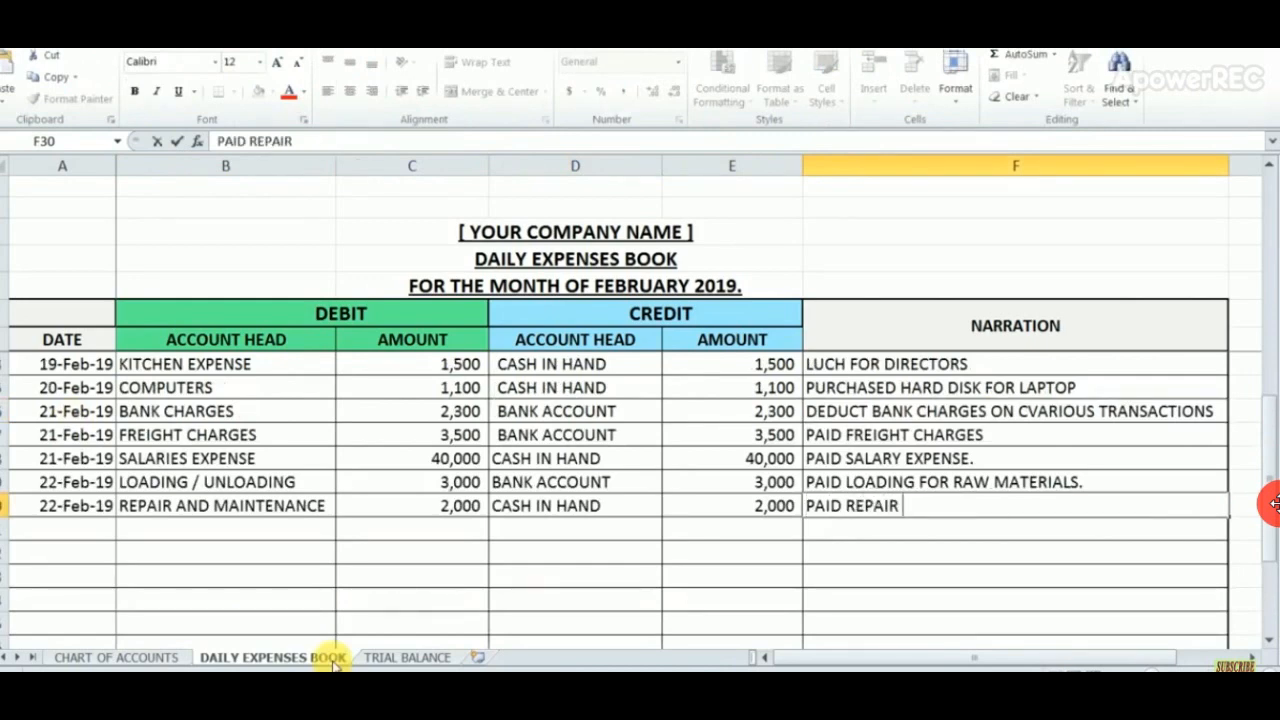
text( AND  MAINTENANCE F)
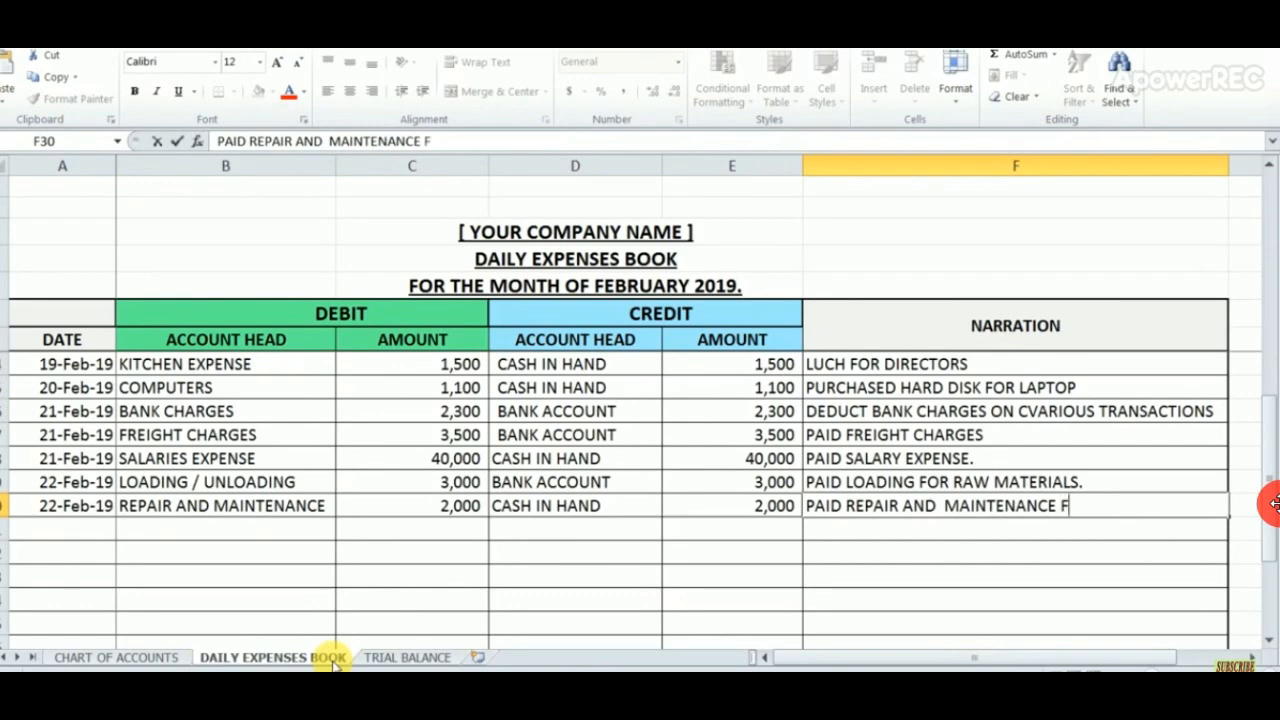
text(OR FACOTR)
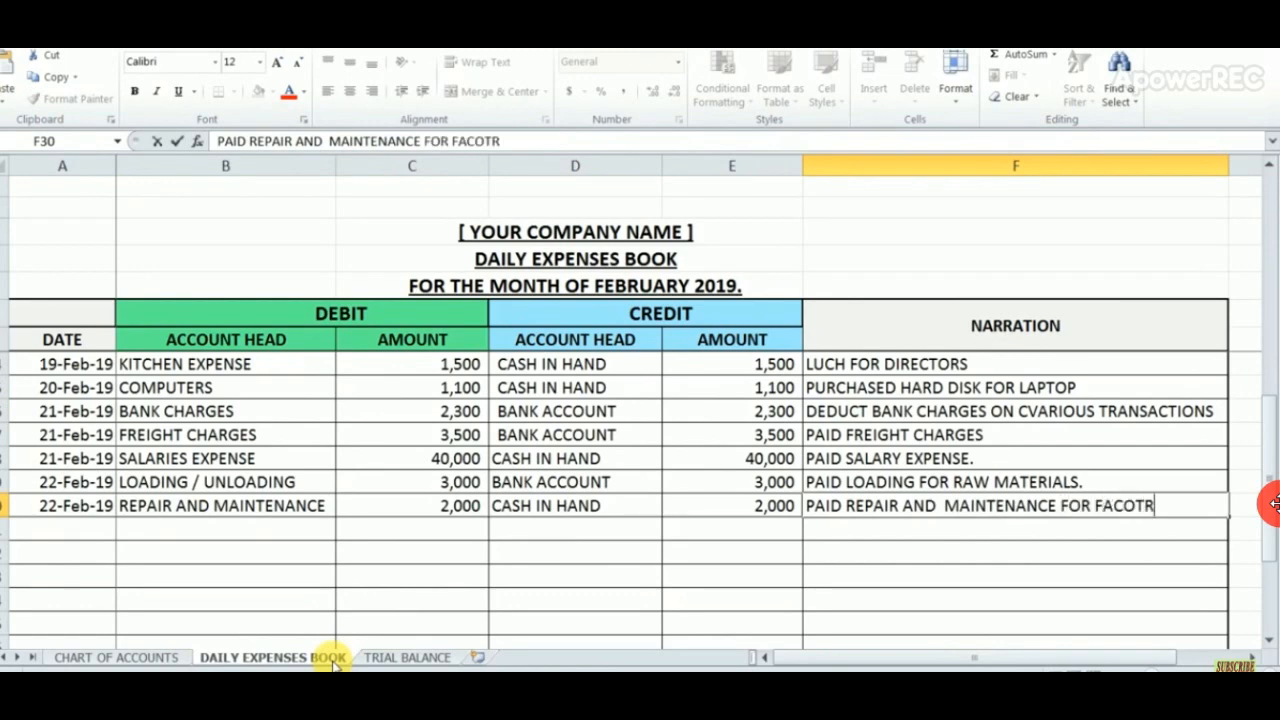
key(BackSpace)
key(BackSpace)
key(BackSpace)
text(TORY .)
key(Return)
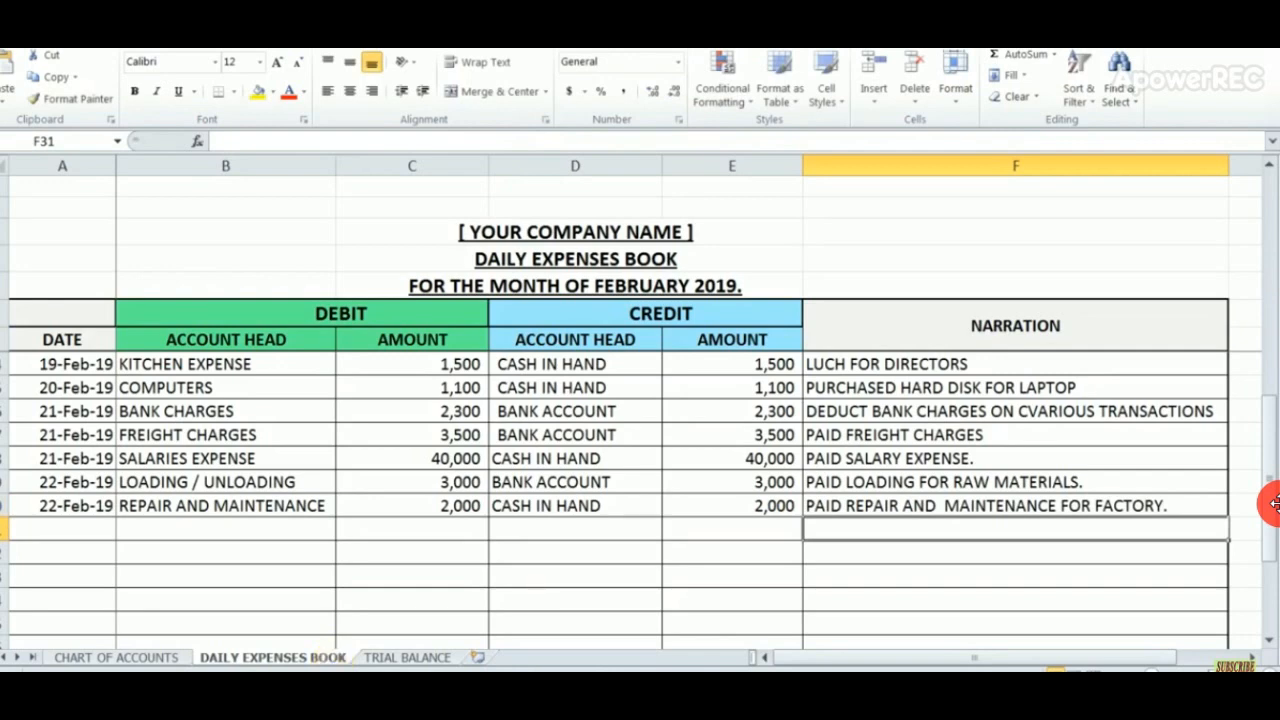
Review the expense entries from 19-Feb-19 onward by selecting A24:F30 of the Daily Expenses Book.
key(Left)
key(Left)
key(Left)
key(Left)
key(Left)
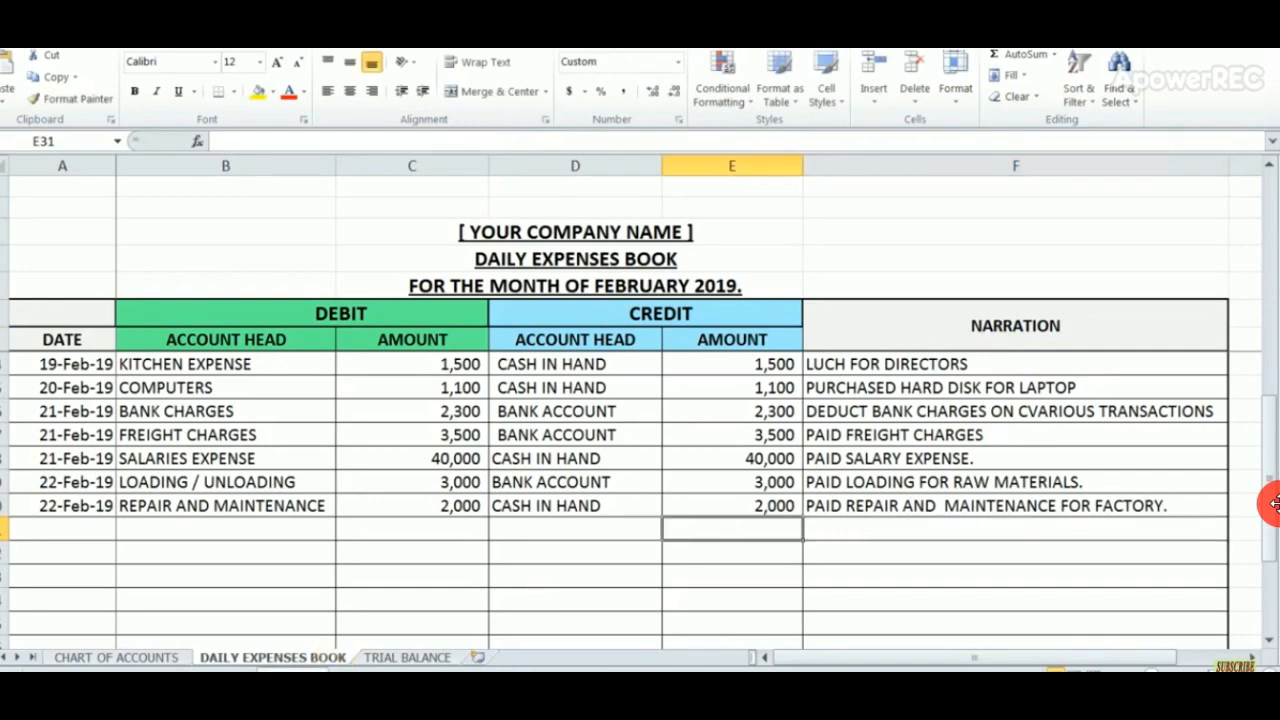
key(Up)
key(Up)
key(Up)
key(Up)
key(Up)
key(Up)
key(Up)
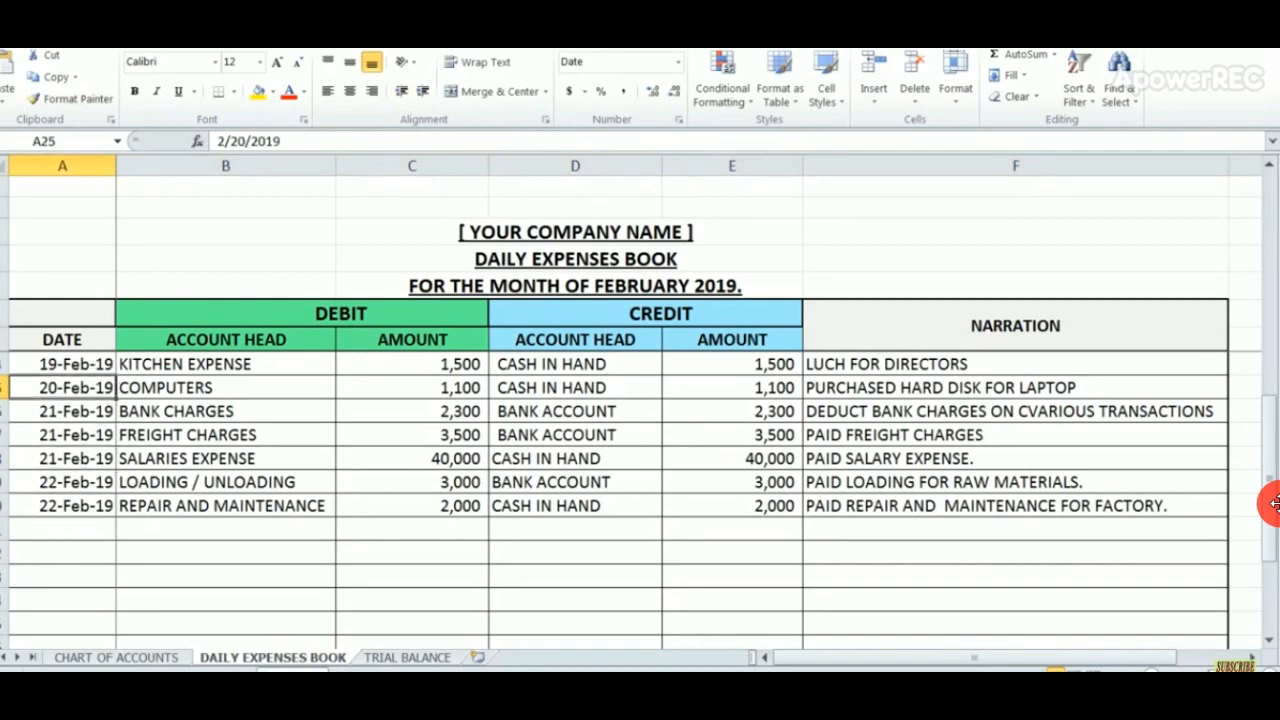
key(shift+Down)
key(shift+Down)
key(shift+Down)
key(shift+Right)
key(shift+Down)
key(shift+Down)
key(shift+Right)
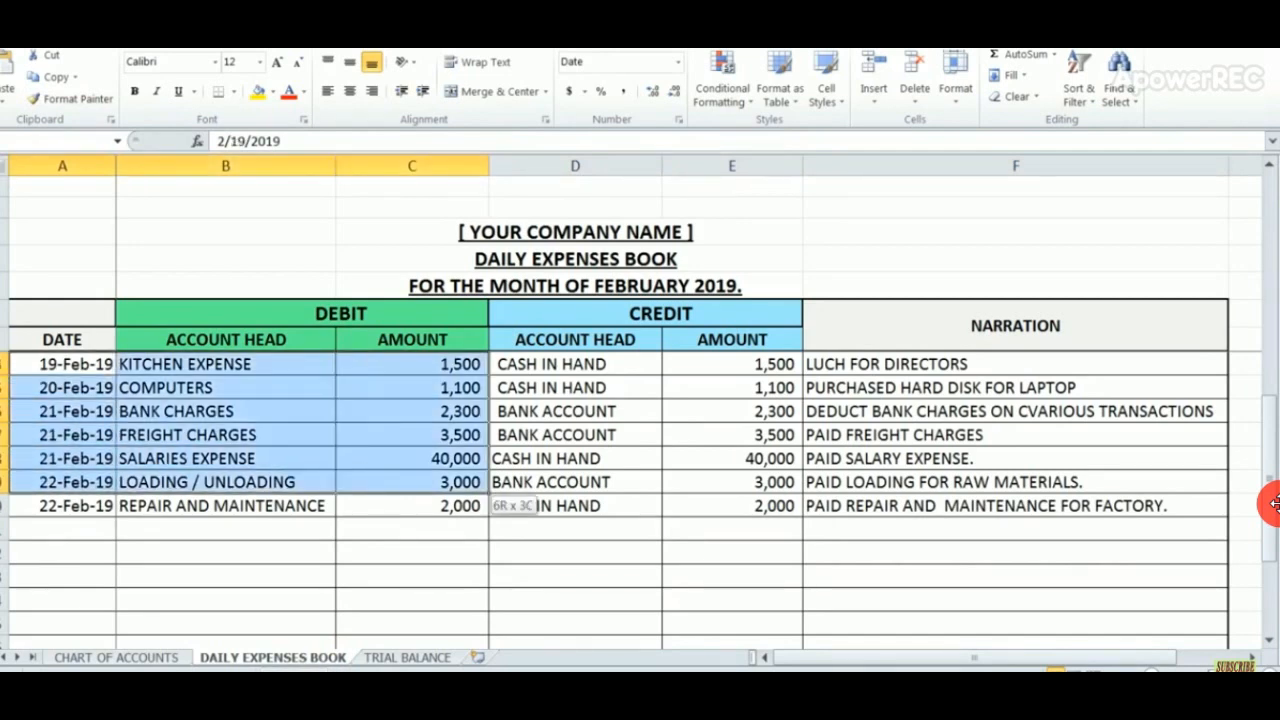
key(shift+Up)
key(shift+Down)
key(shift+Right)
key(shift+Right)
key(shift+Right)
key(shift+Down)
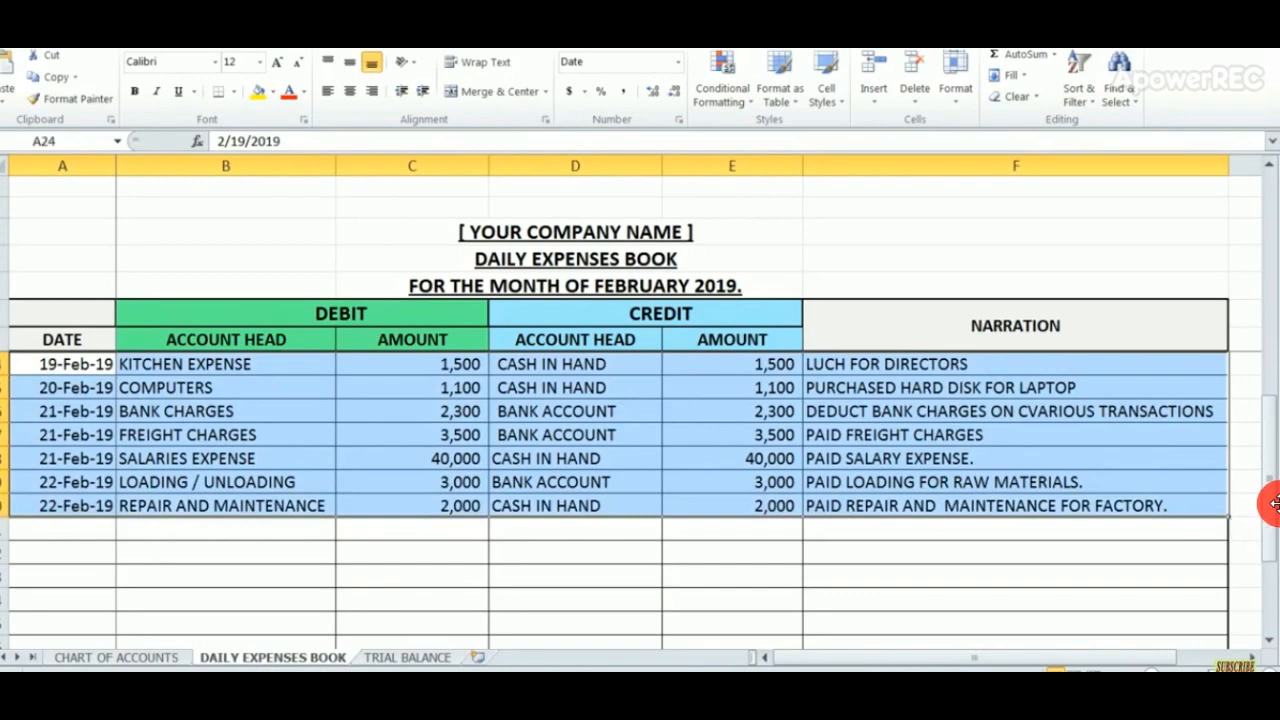
Total the debit amounts in C38 of the TOTAL row with the formula =SUM(C8:C37).
key(Up)
key(Up)
key(Down)
key(Down)
key(Down)
key(Down)
key(Down)
key(Down)
key(Down)
key(Down)
key(Down)
key(Down)
key(Down)
key(Down)
key(Right)
key(Right)
key(Down)
key(Down)
key(Down)
key(Down)
key(Down)
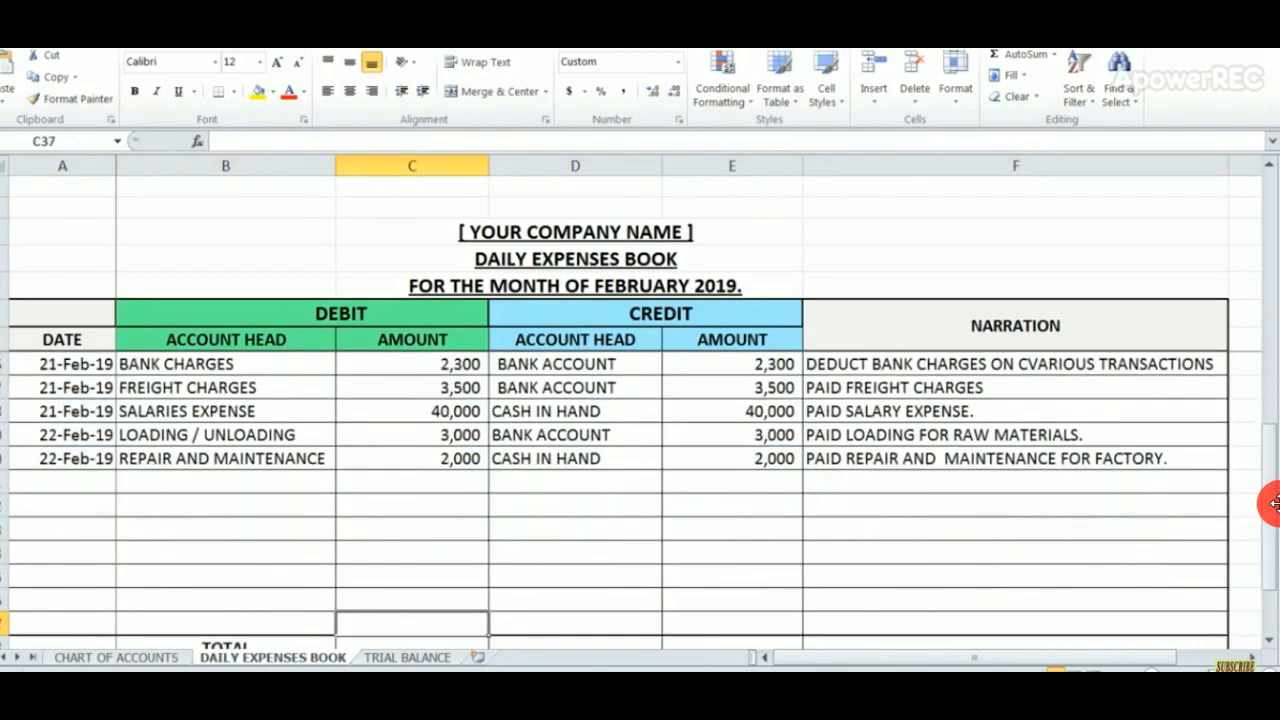
key(Up)
key(Up)
key(Up)
key(Up)
key(Up)
key(Up)
key(Up)
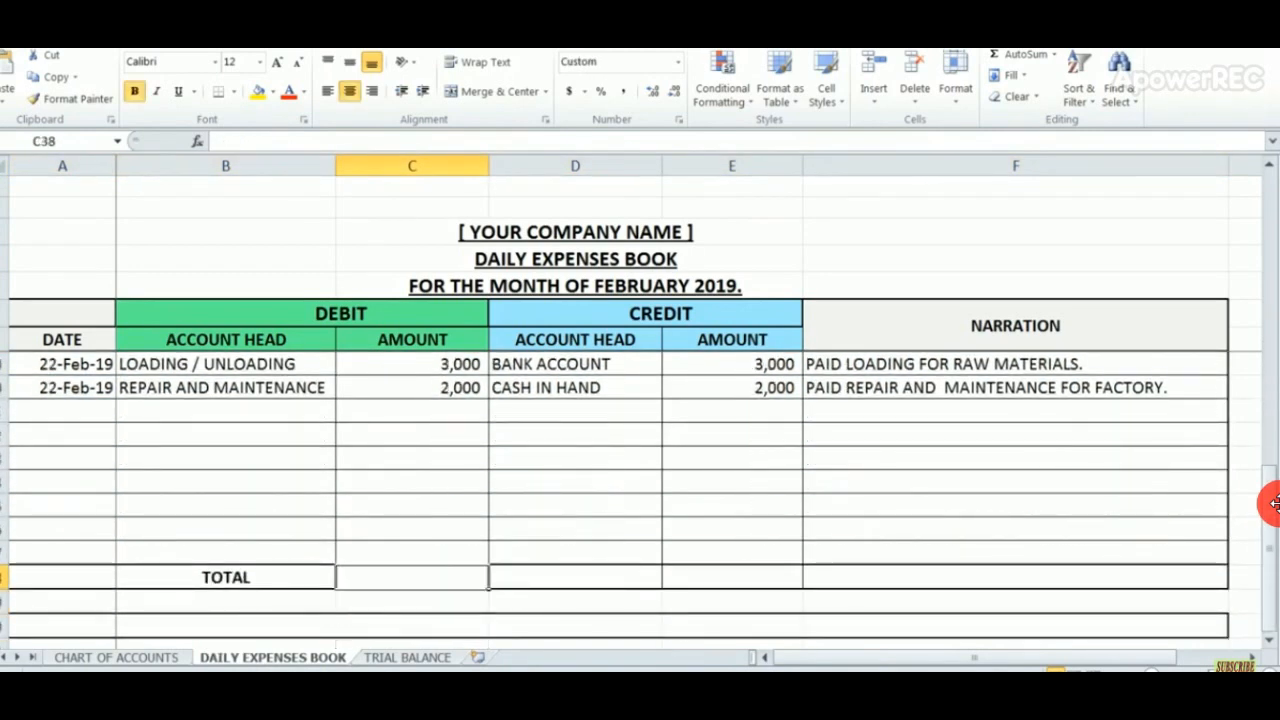
key(Down)
key(Down)
key(Down)
key(Down)
key(Down)
key(Down)
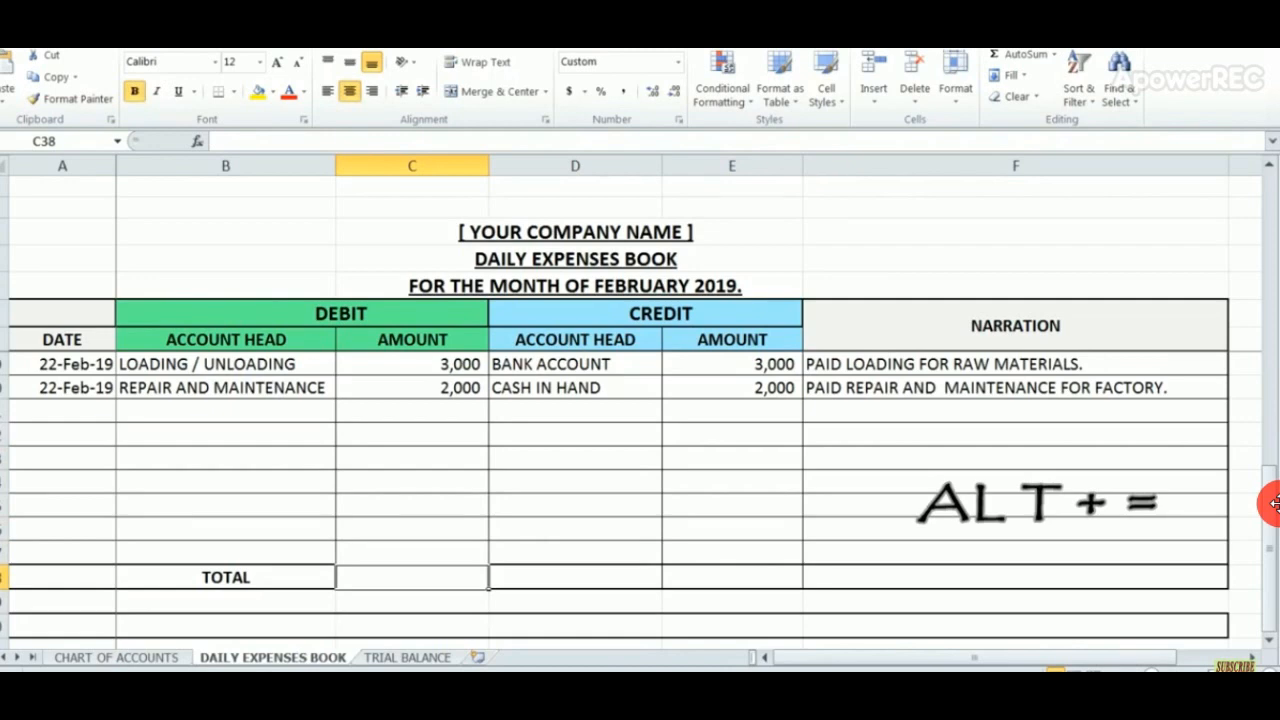
key(alt+equal)
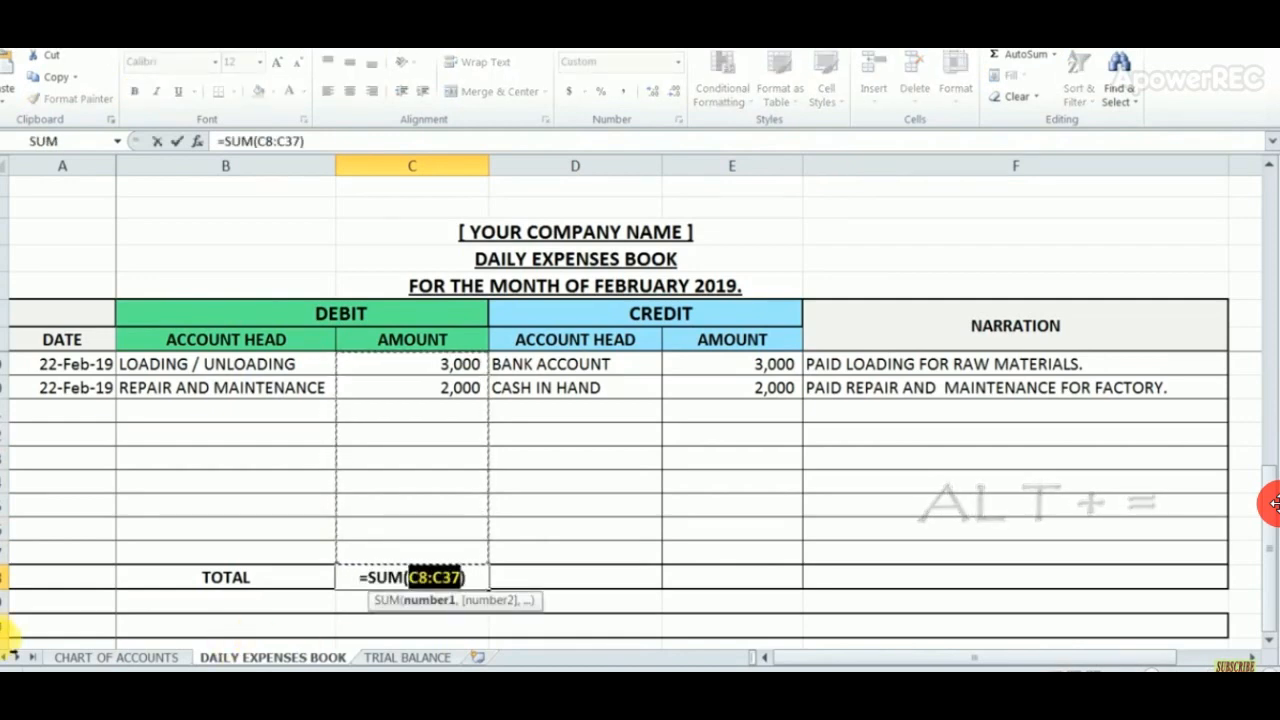
scroll(1274, 504, up, 7)
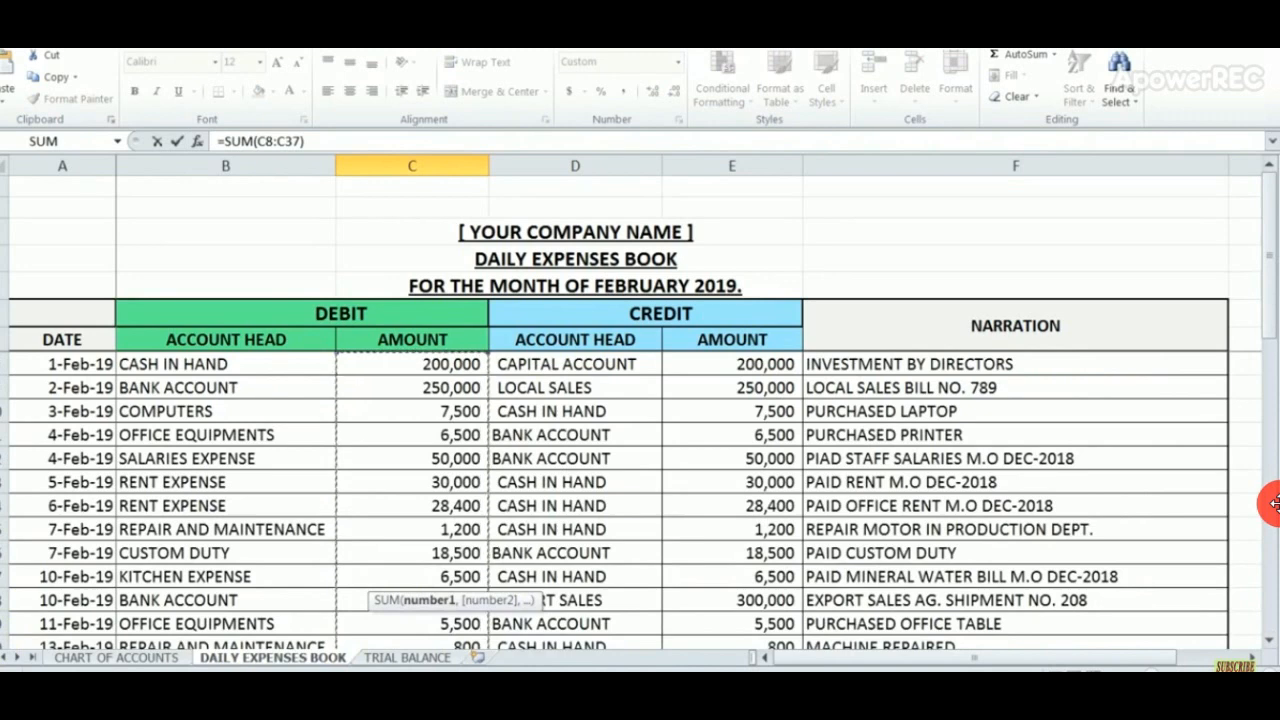
key(Return)
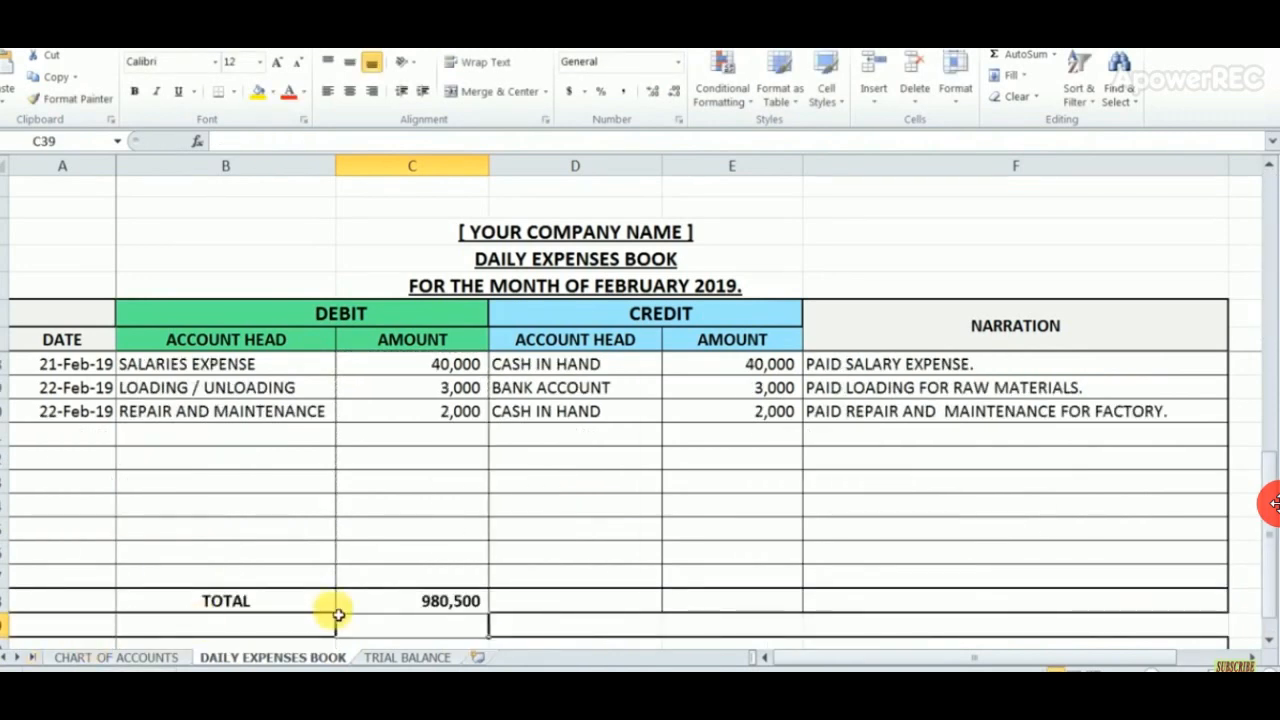
Copy the debit total formula from C38 to the credit amount total cell E38.
click(390, 608)
key(ctrl+c)
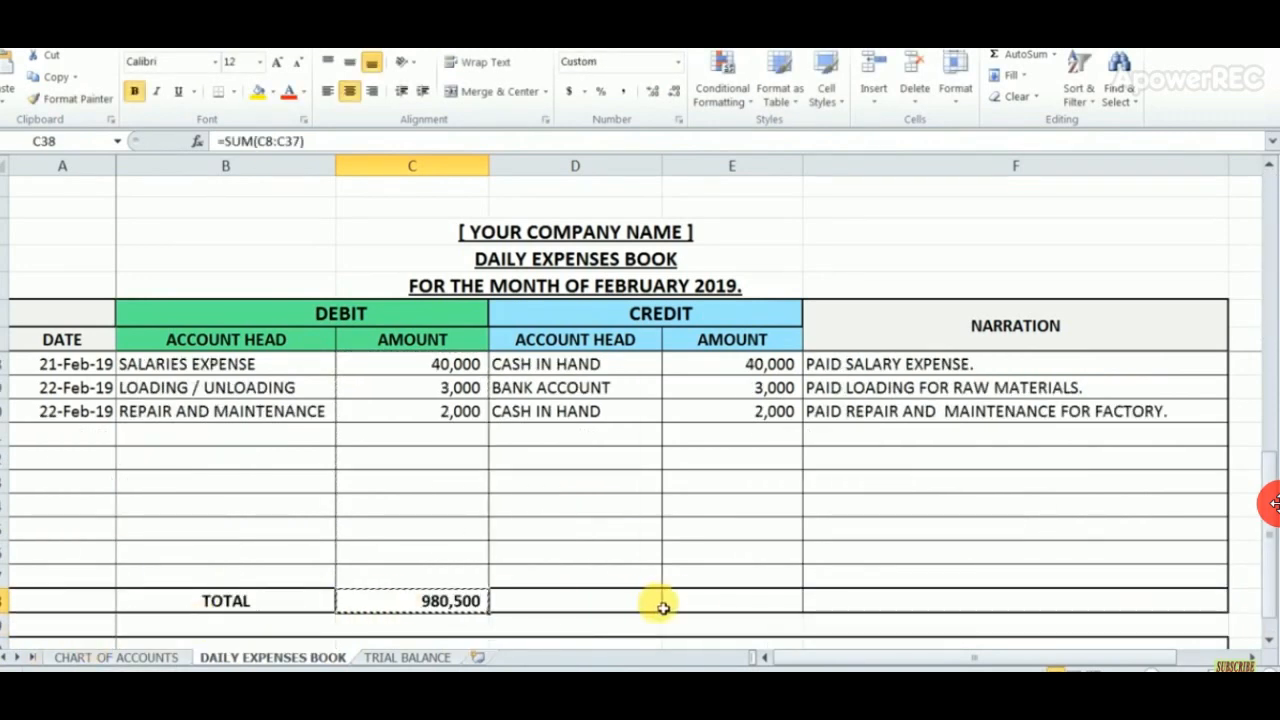
click(697, 608)
key(ctrl+v)
scroll(605, 449, down, 1)
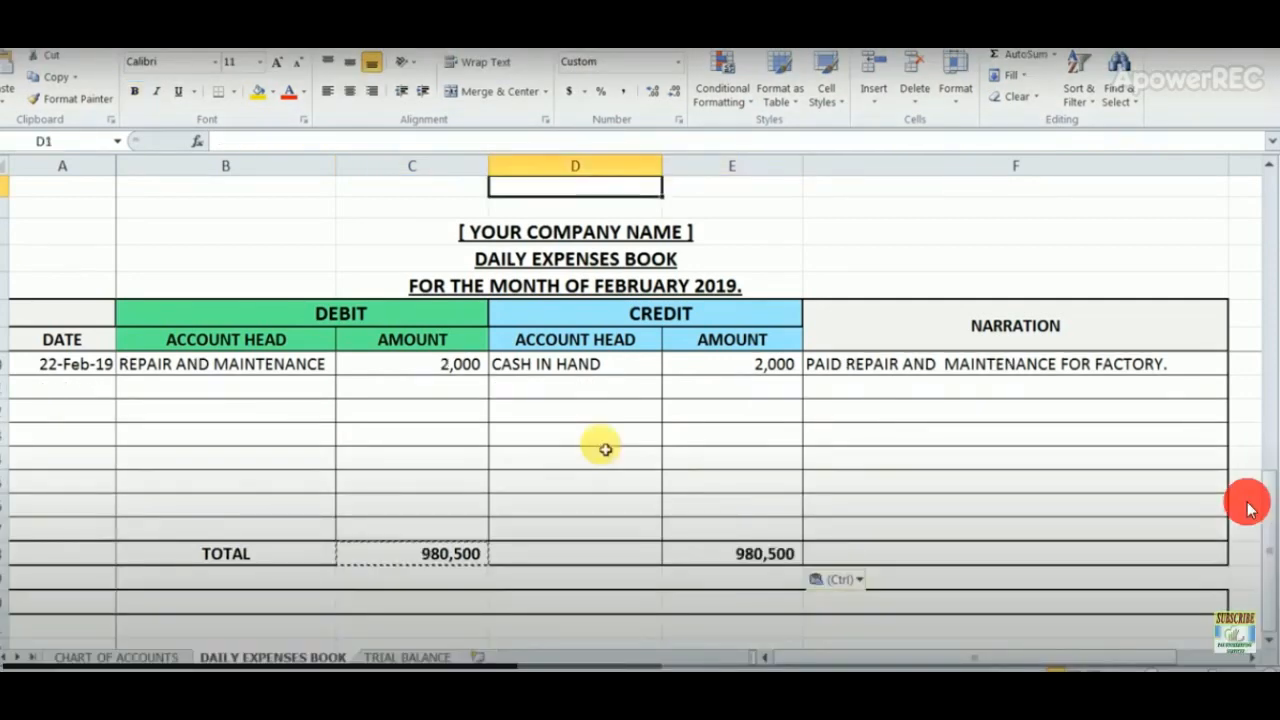
Look through the Daily Expenses Book from the sheet title down to the 7-Feb-19 entry in row 15.
key(Down)
key(Down)
key(Down)
key(Down)
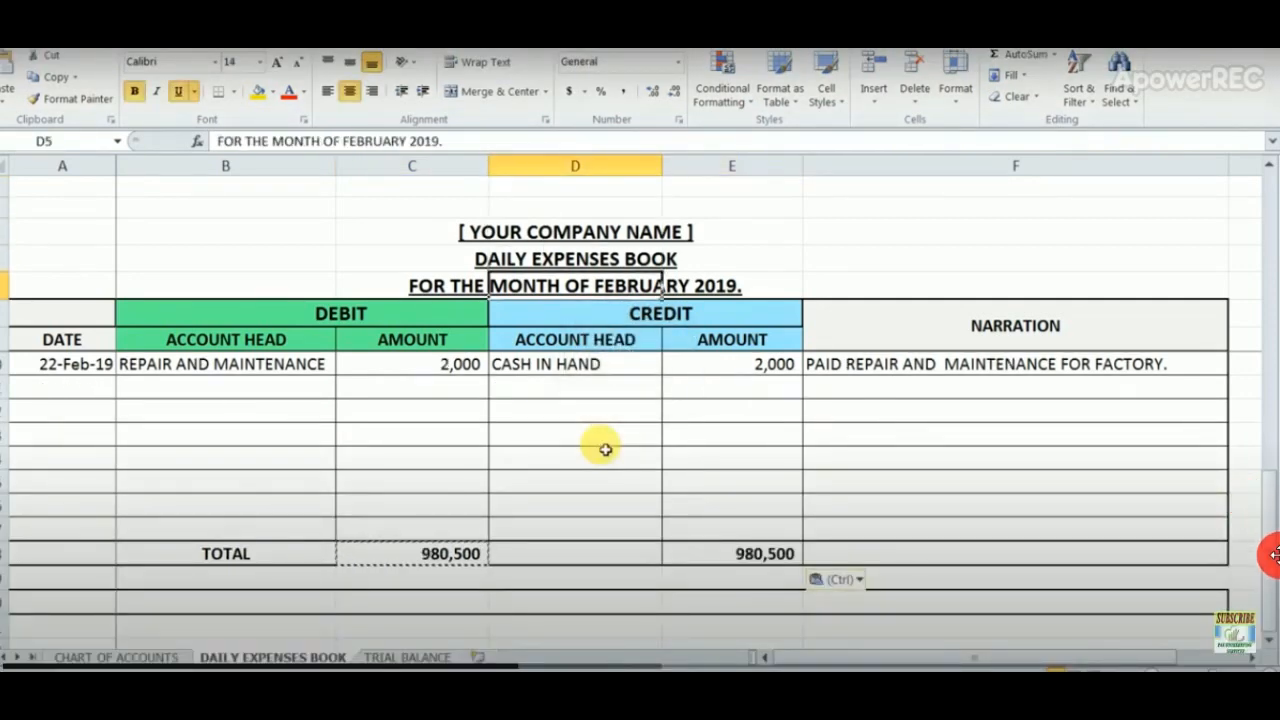
key(Down)
key(Down)
key(Down)
key(Down)
key(Down)
key(Down)
key(Down)
key(Down)
key(Down)
key(Down)
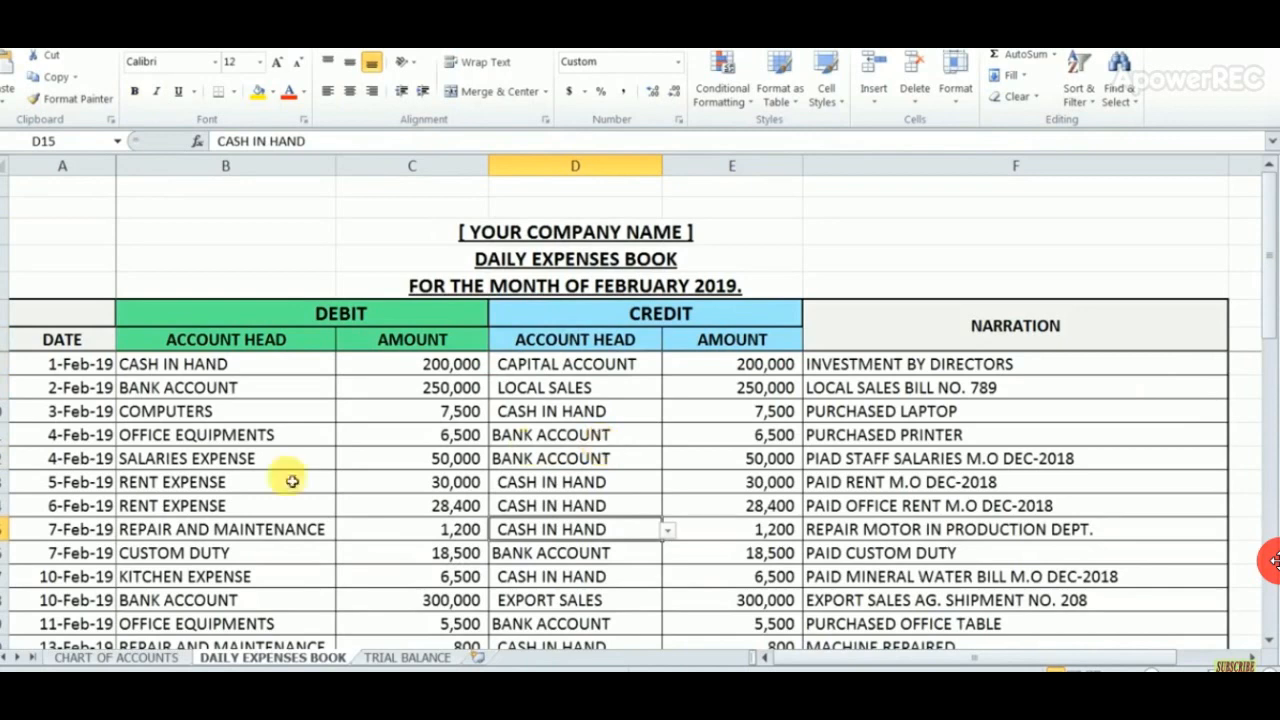
Turn on filters for the header cells A7:E7, from DATE to the credit AMOUNT column.
click(48, 342)
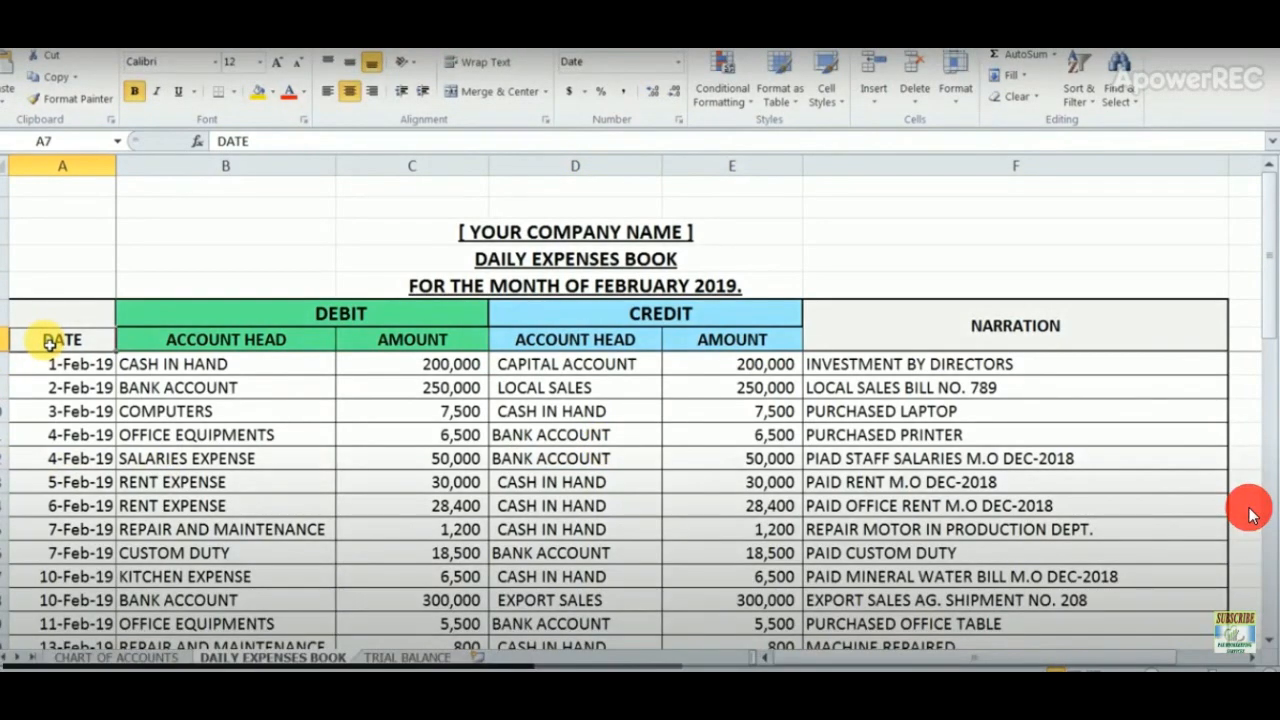
key(shift+Right)
key(shift+Right)
key(shift+Right)
key(shift+Right)
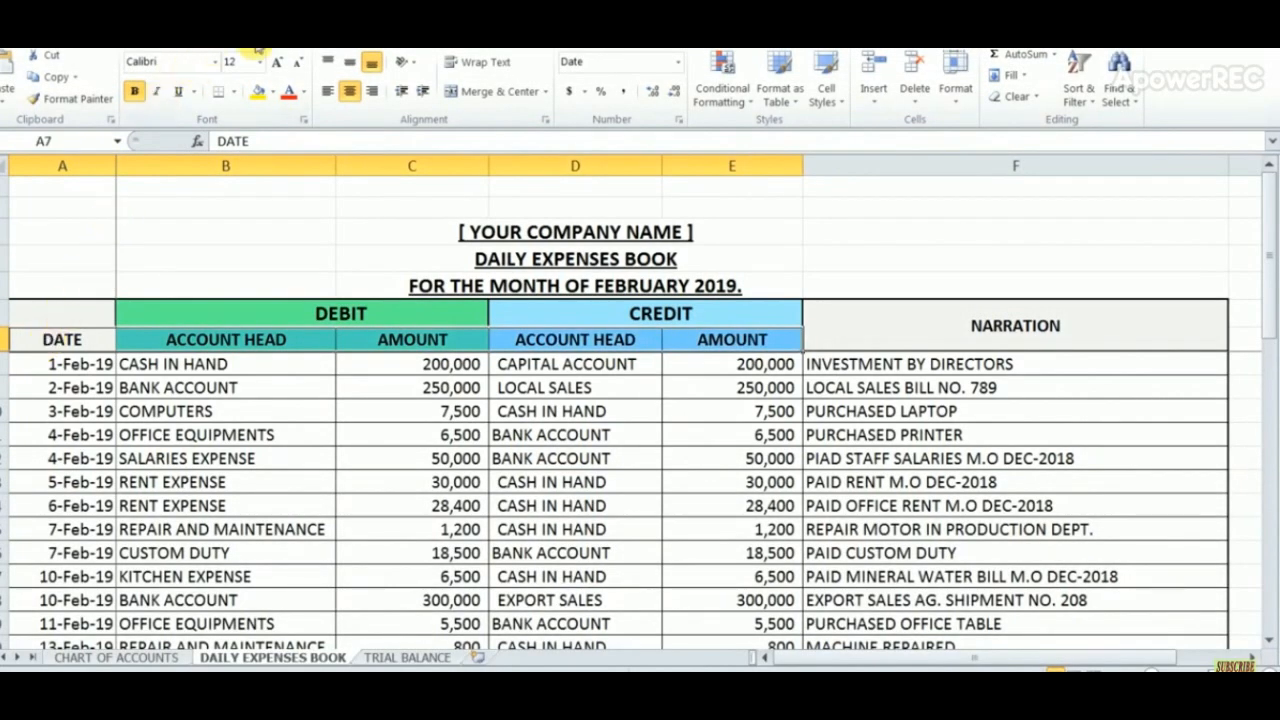
click(48, 342)
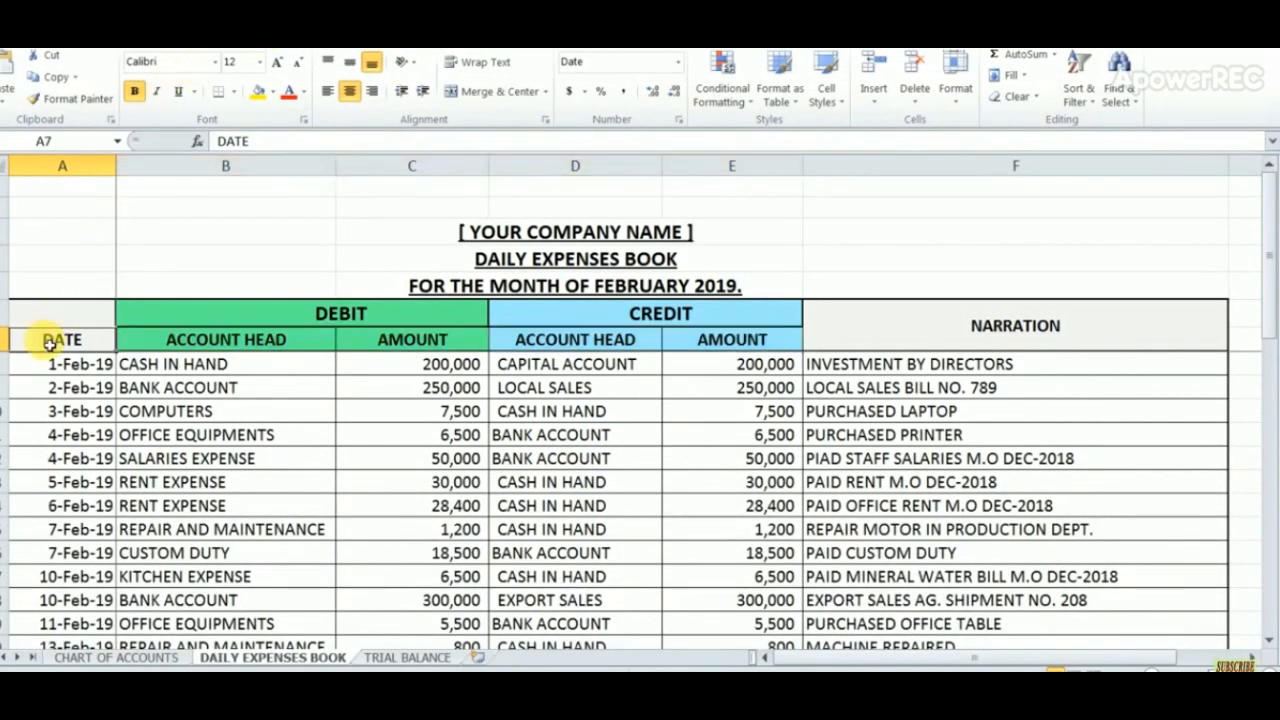
key(shift+Right)
key(shift+Right)
key(shift+Right)
key(shift+Right)
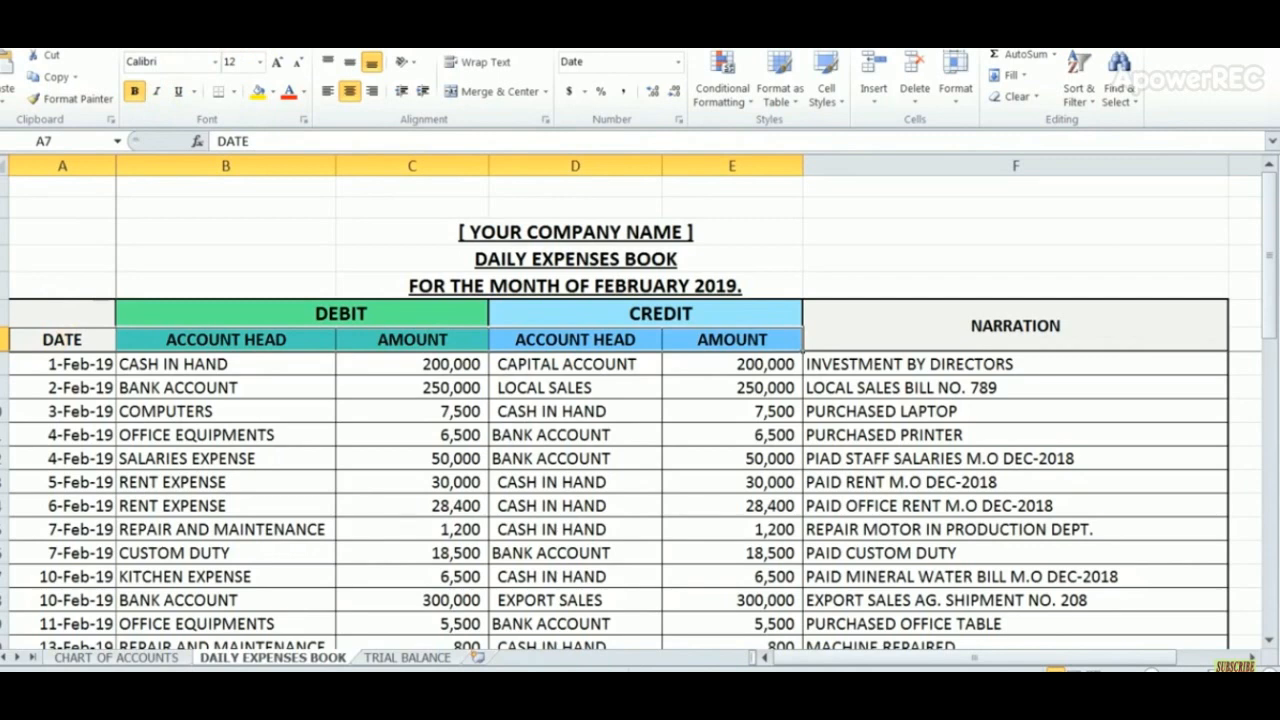
click(304, 36)
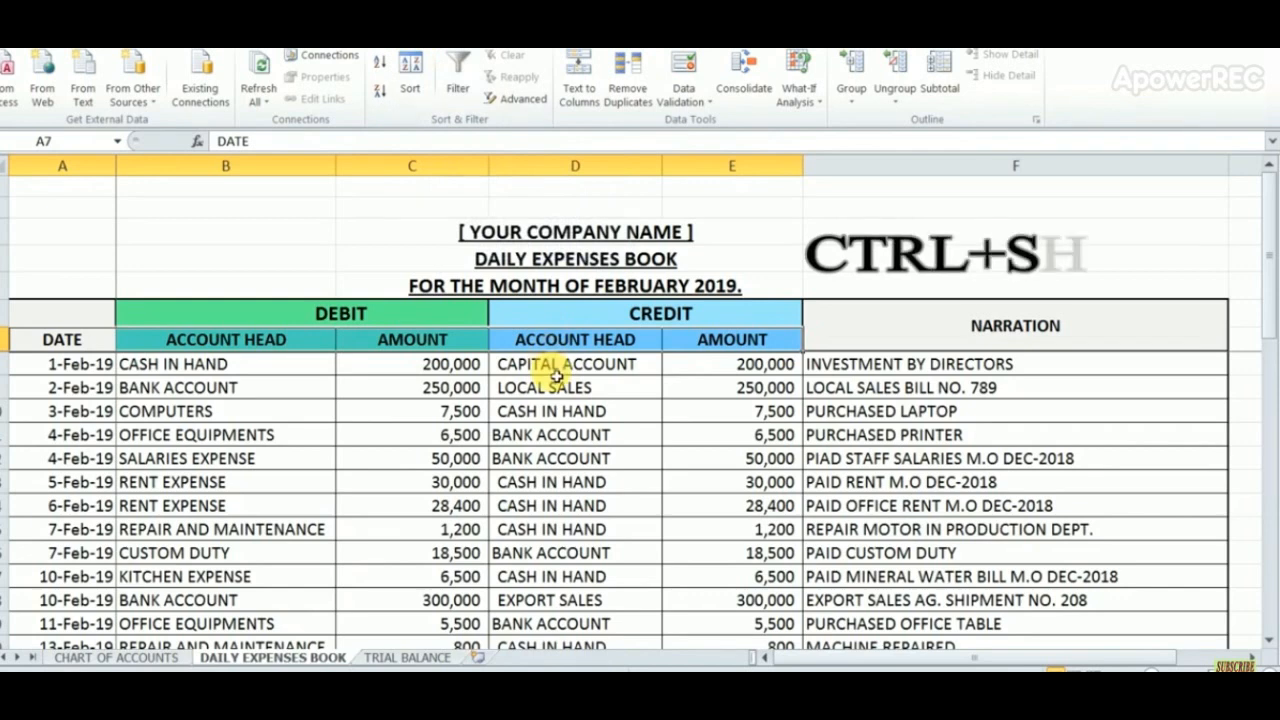
key(ctrl+shift+l)
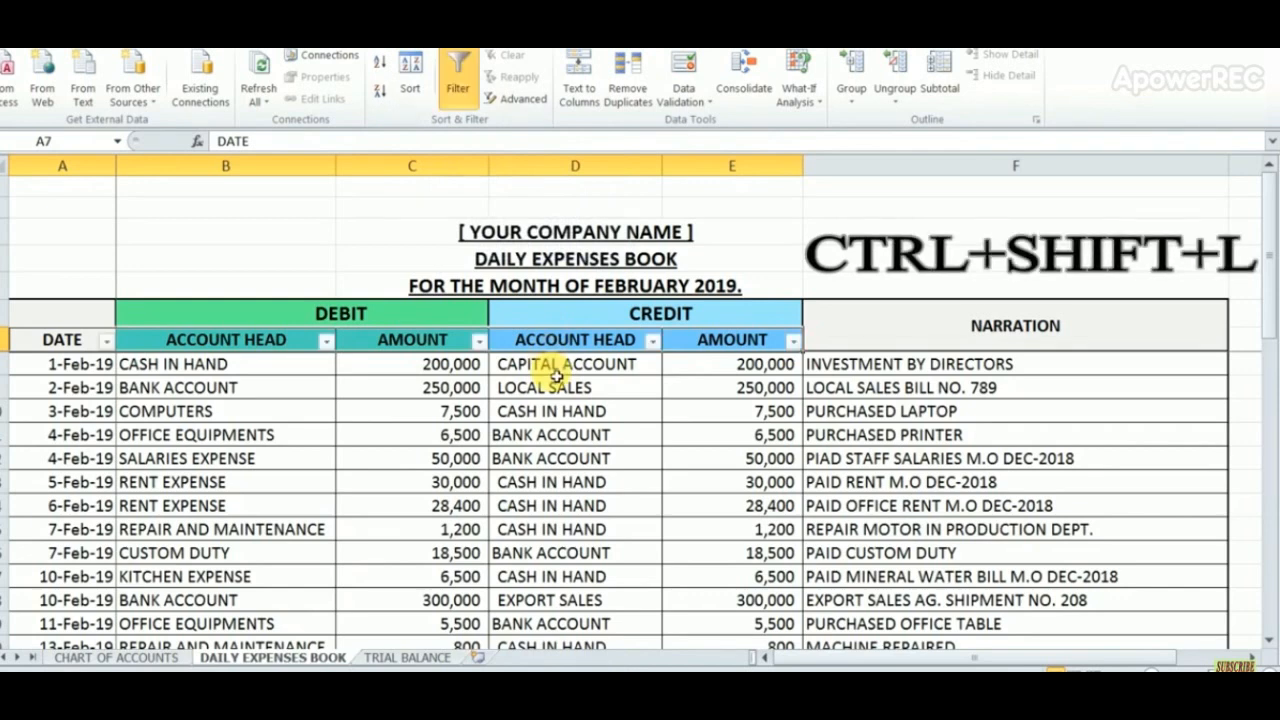
Filter the credit ACCOUNT HEAD column to only the CASH IN HAND entries.
click(637, 390)
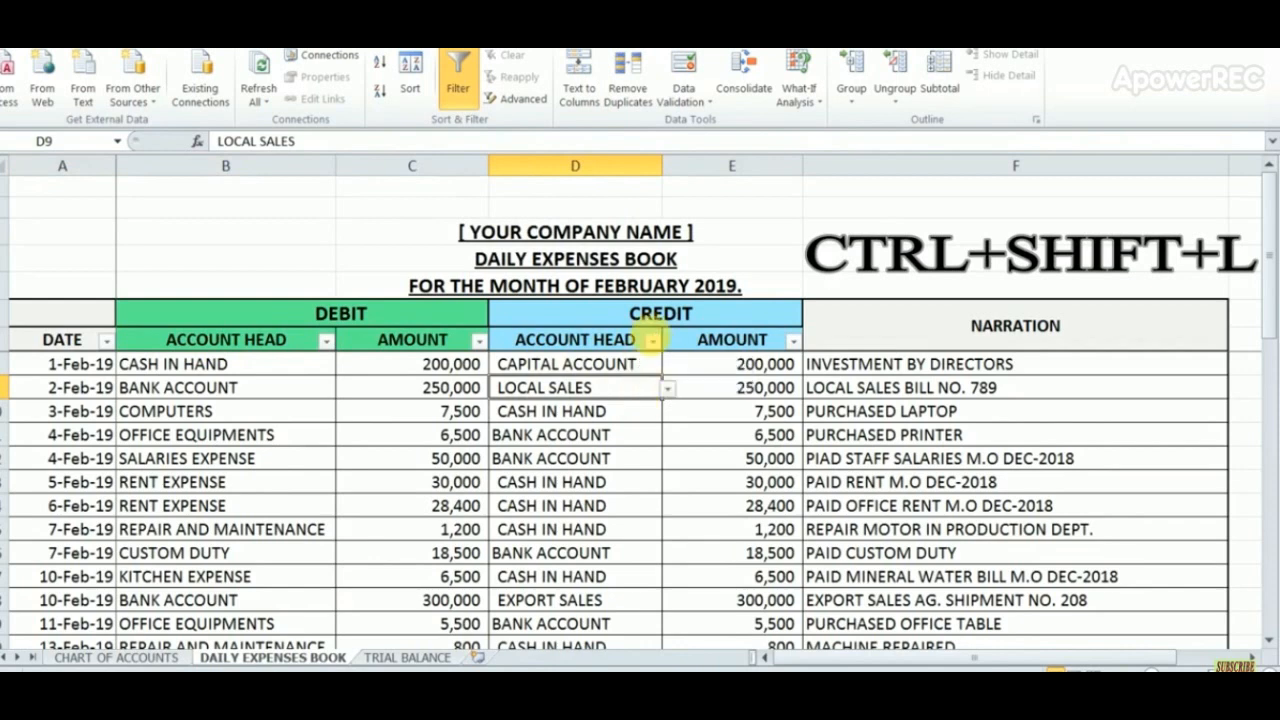
click(656, 342)
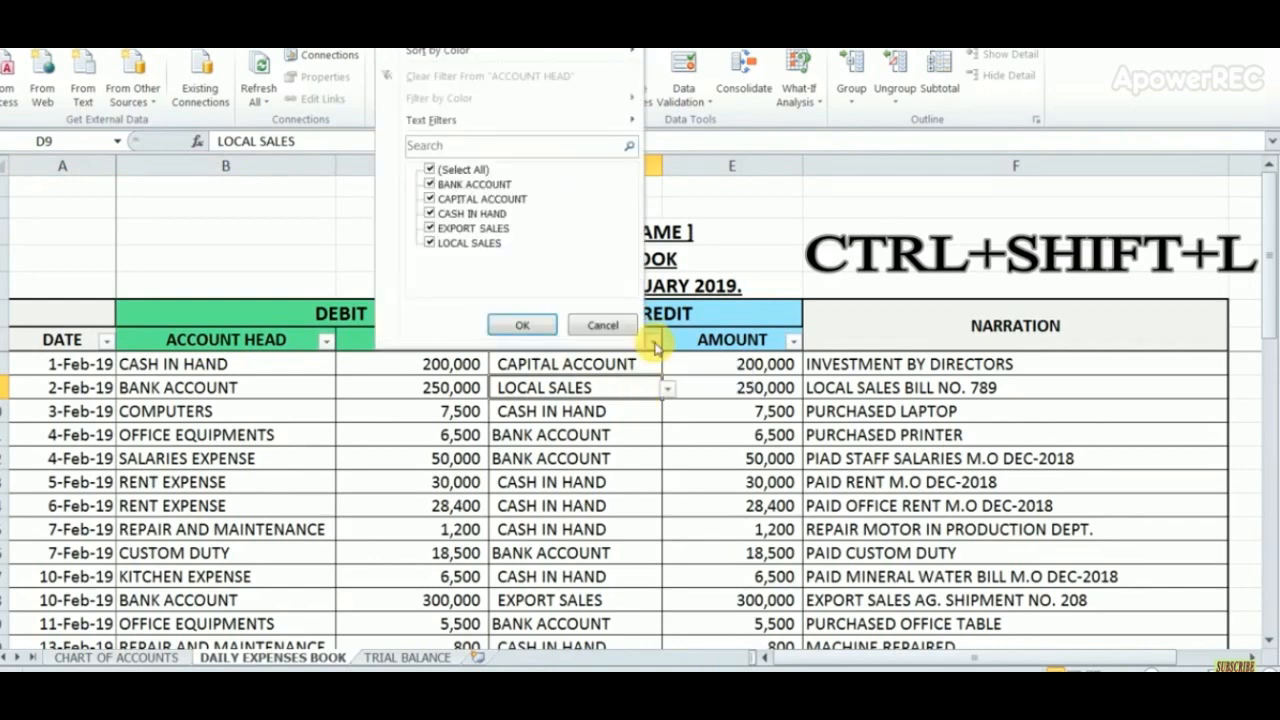
click(470, 172)
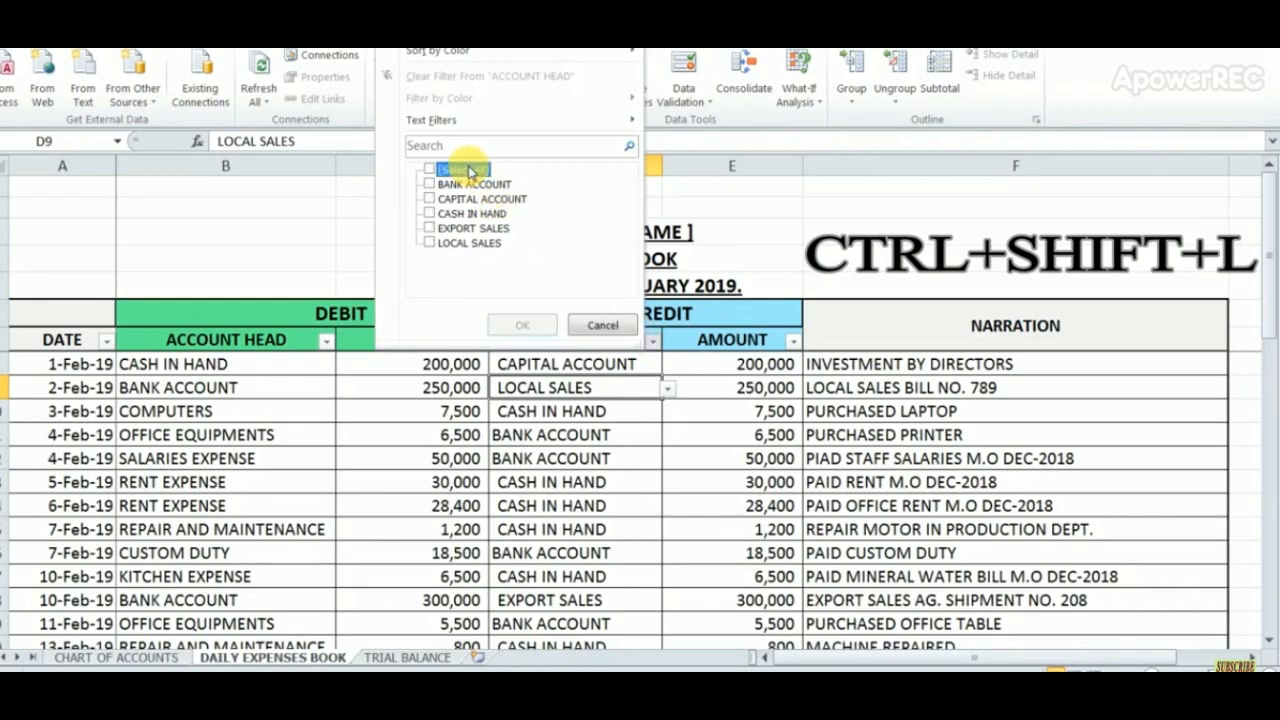
click(474, 214)
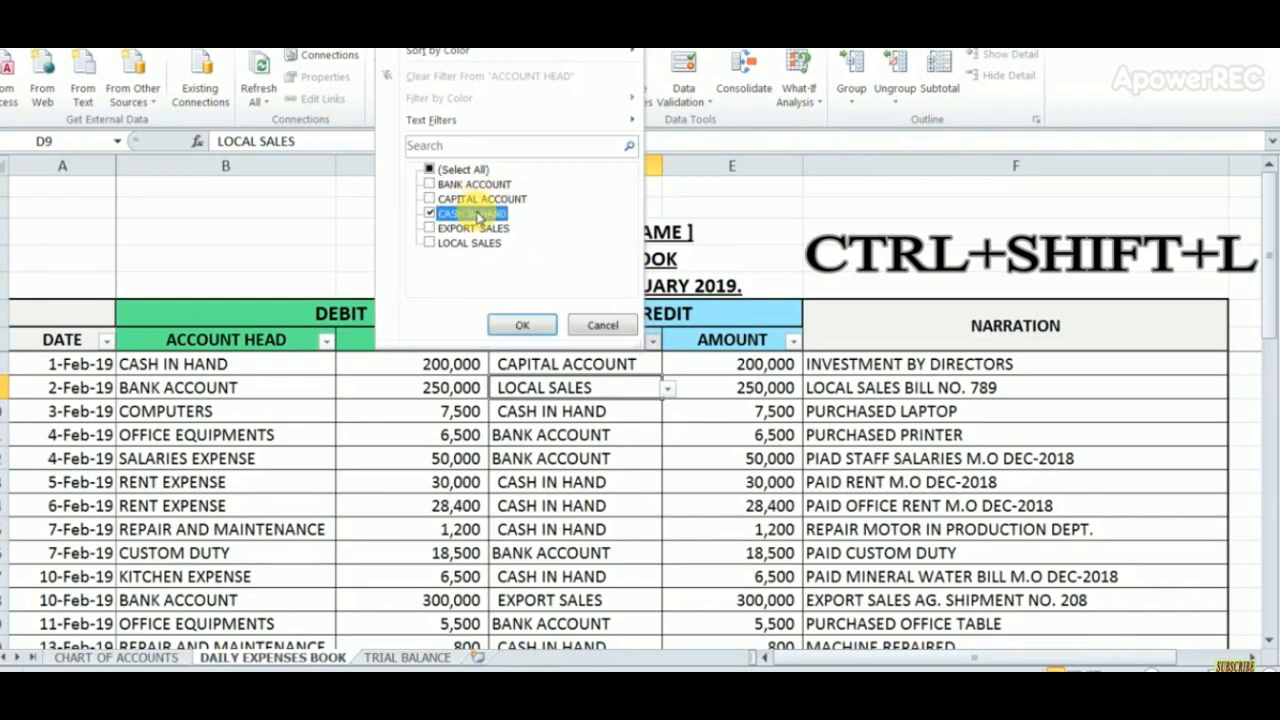
click(520, 326)
click(568, 510)
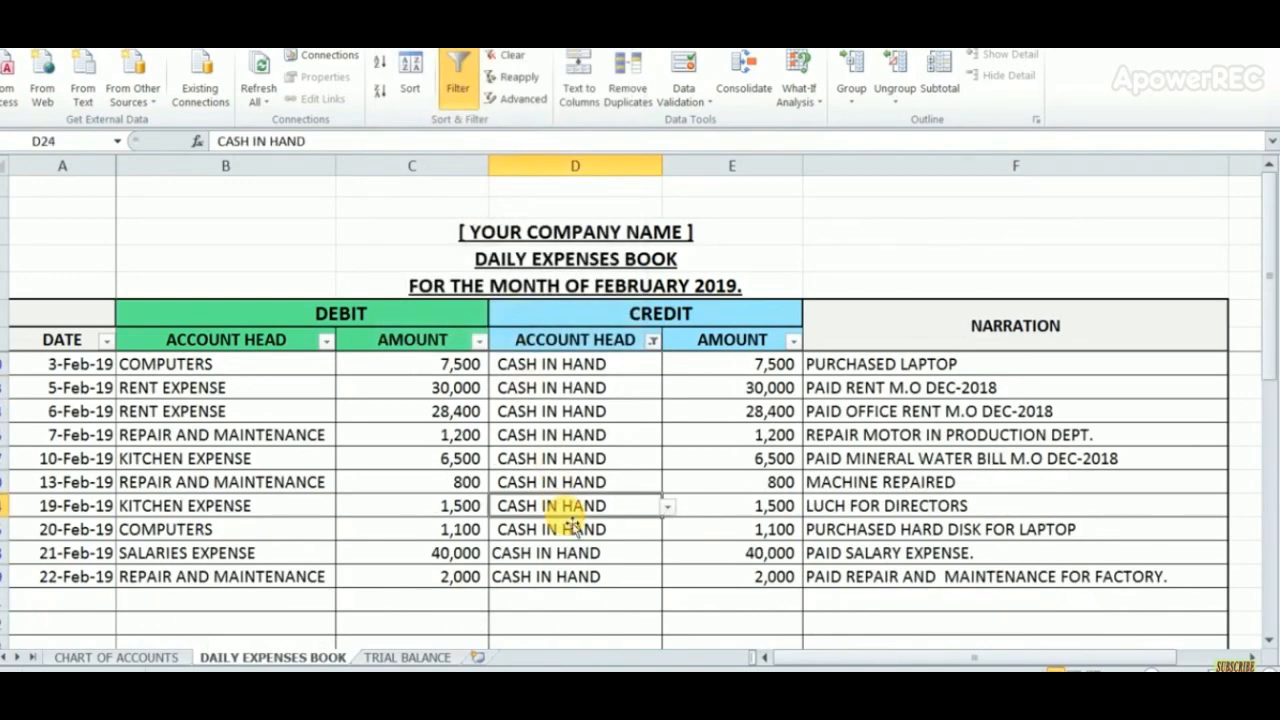
Review the filtered CASH IN HAND entries with their dates, debit heads, amounts and narrations.
key(Down)
key(Down)
key(Down)
key(Down)
key(Down)
key(Down)
key(Down)
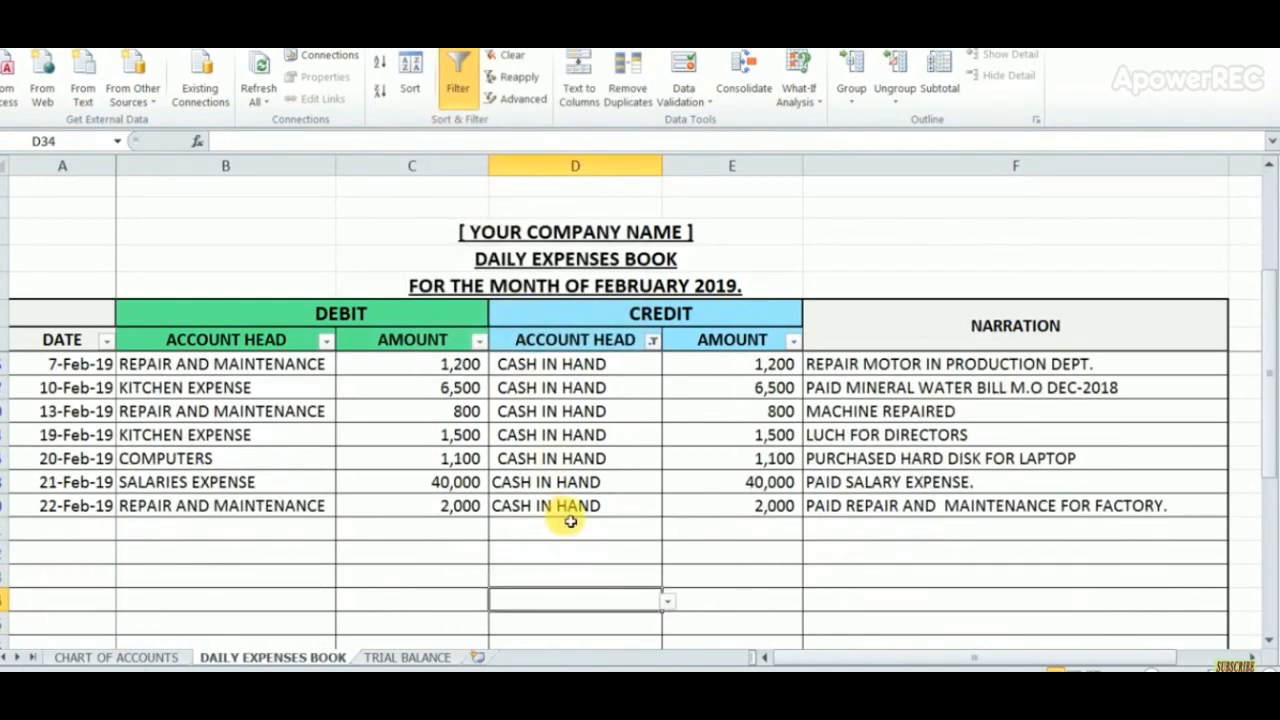
key(Up)
key(Up)
key(Up)
key(Up)
key(Up)
key(Up)
key(Up)
key(Up)
key(Up)
key(Up)
key(Up)
key(Up)
key(Up)
key(Up)
key(Up)
key(Up)
key(Up)
key(Up)
key(Down)
key(Down)
key(Down)
key(Down)
key(Down)
key(Down)
key(Left)
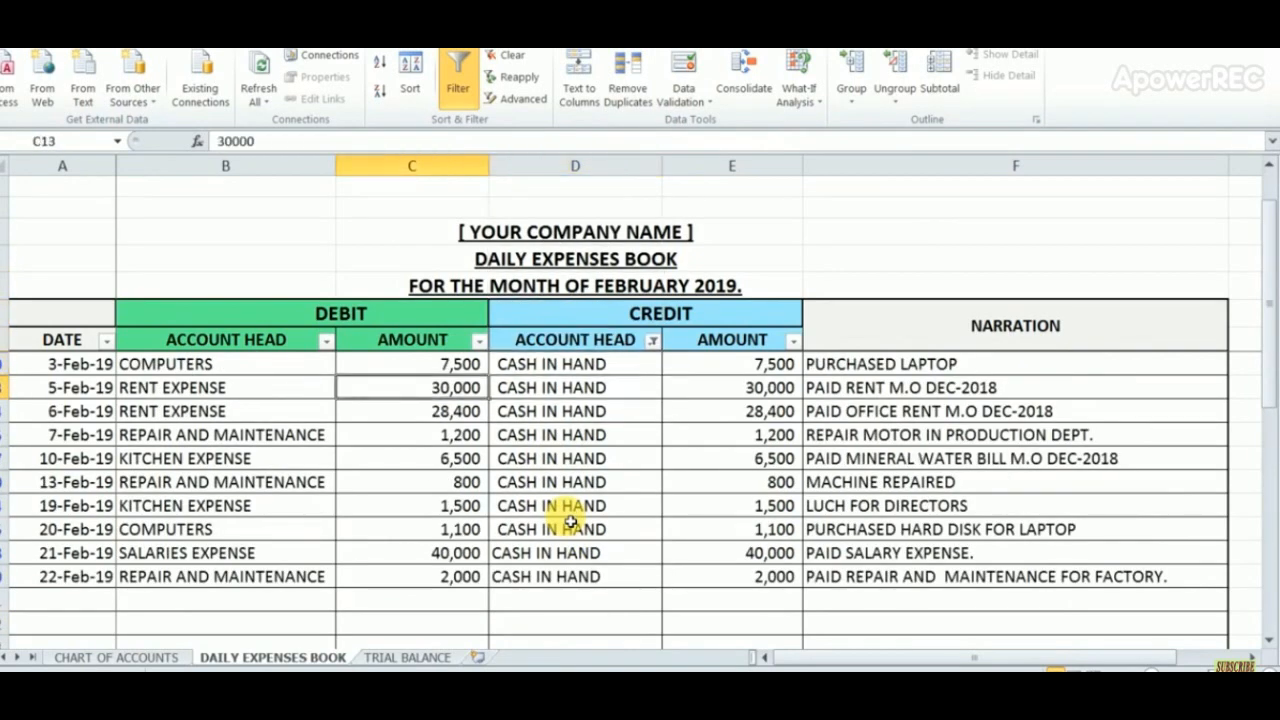
key(Left)
key(Left)
key(Up)
key(ctrl+shift+Down)
key(ctrl+shift+Right)
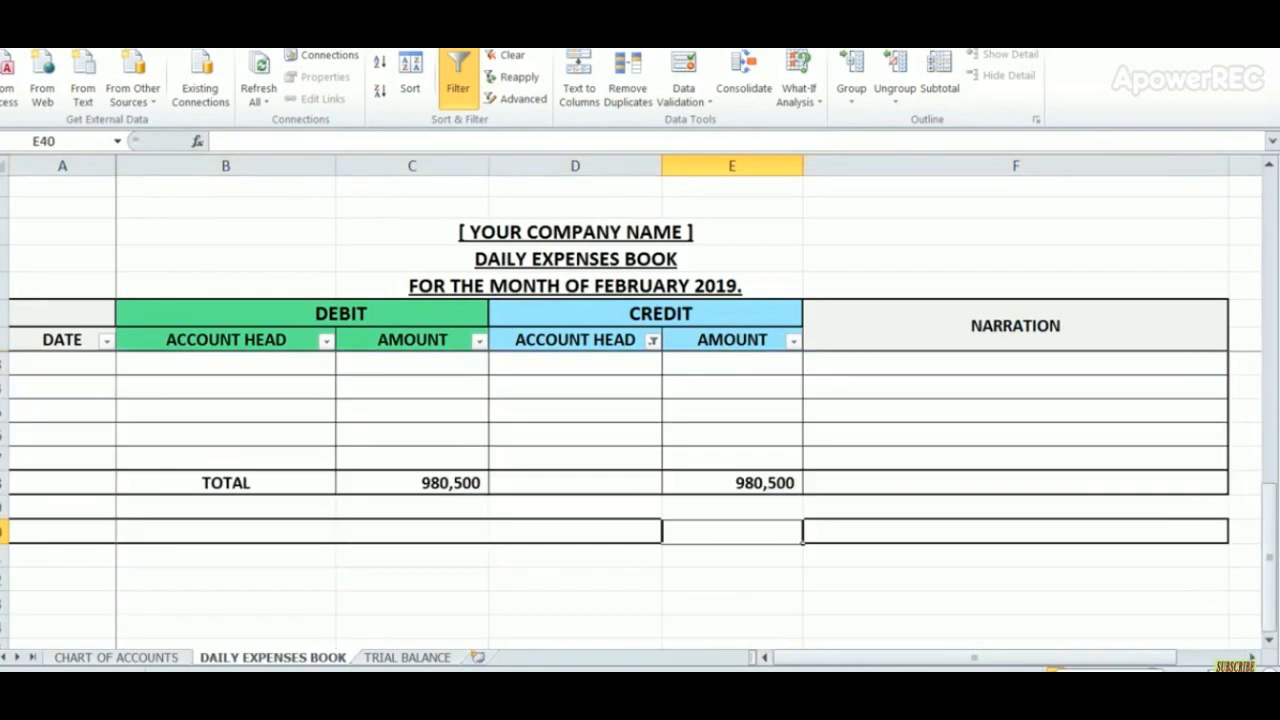
Total the filtered credit amounts in E40 with the formula =SUBTOTAL(9,E8:E37).
text(=SUBTOT)
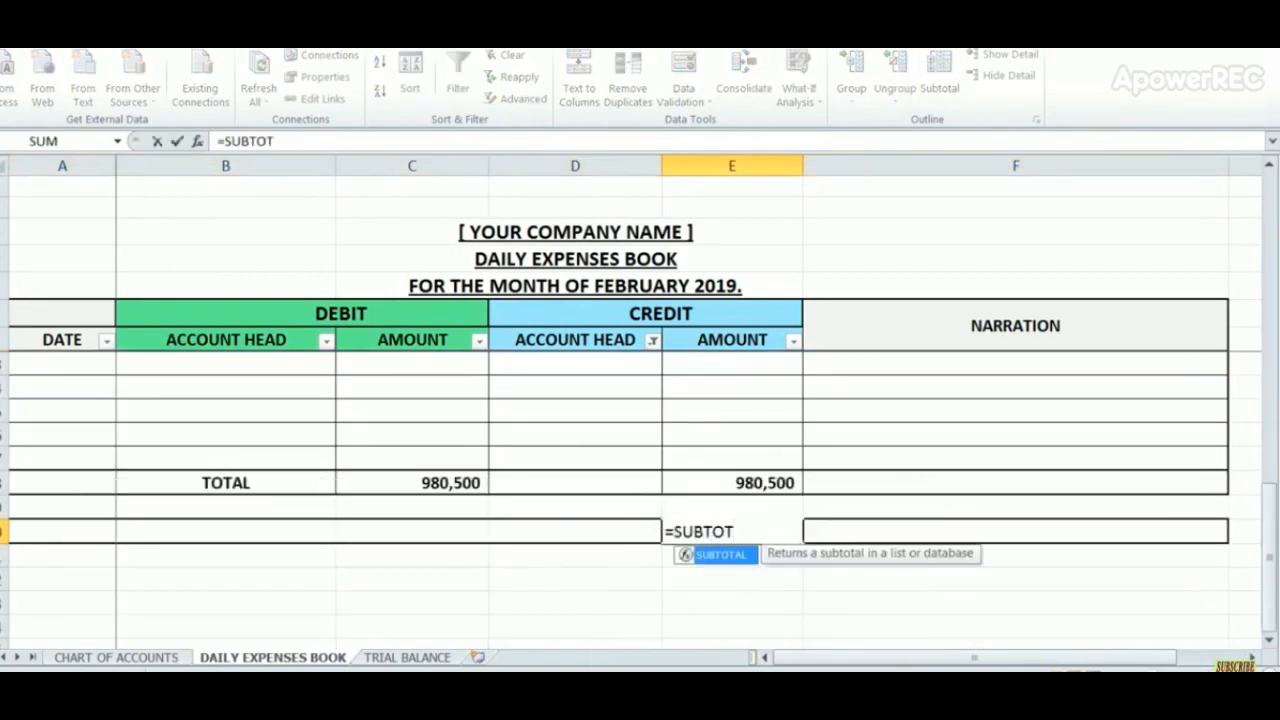
text(TAL)
key(BackSpace)
key(BackSpace)
key(BackSpace)
text(AL)
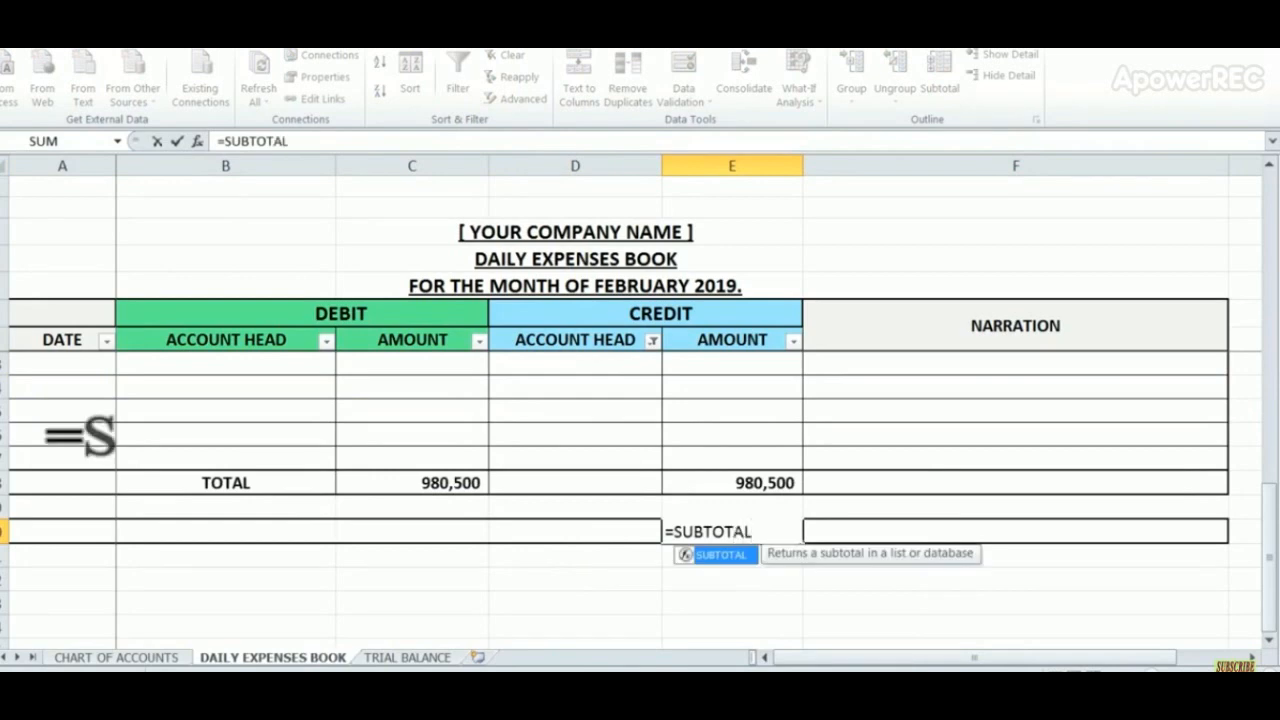
text((9)
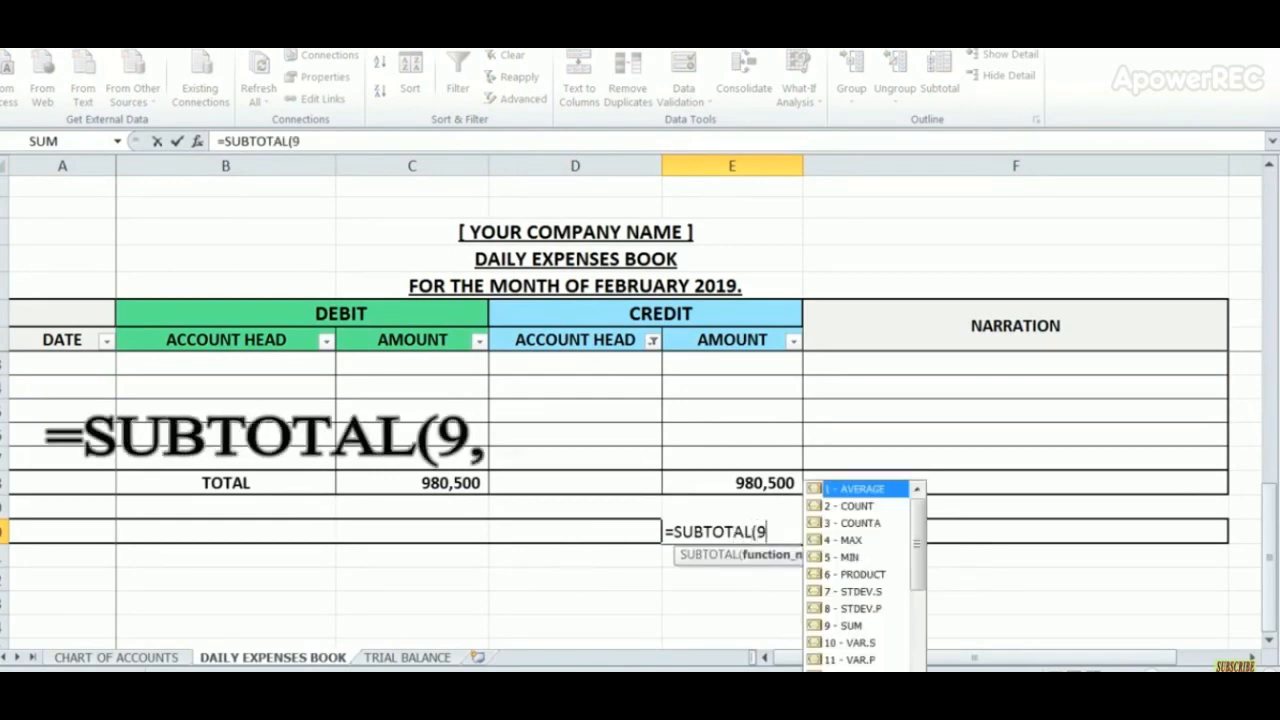
text(,)
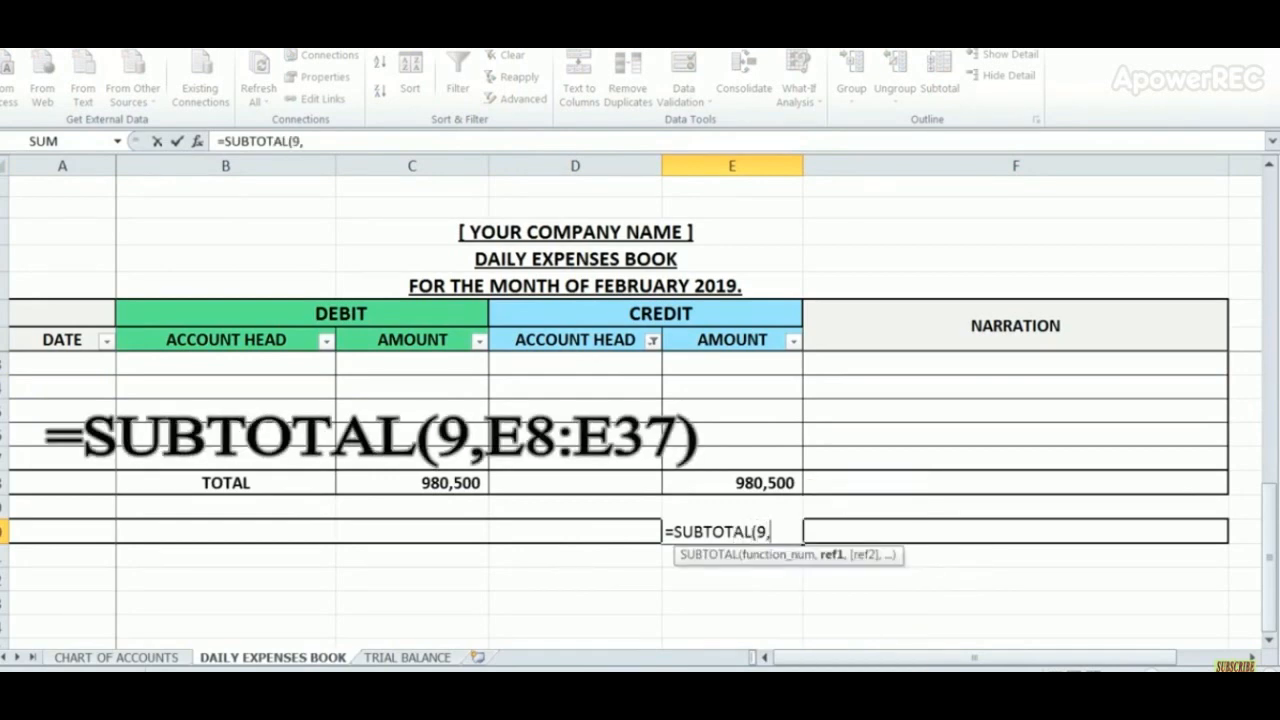
text(E)
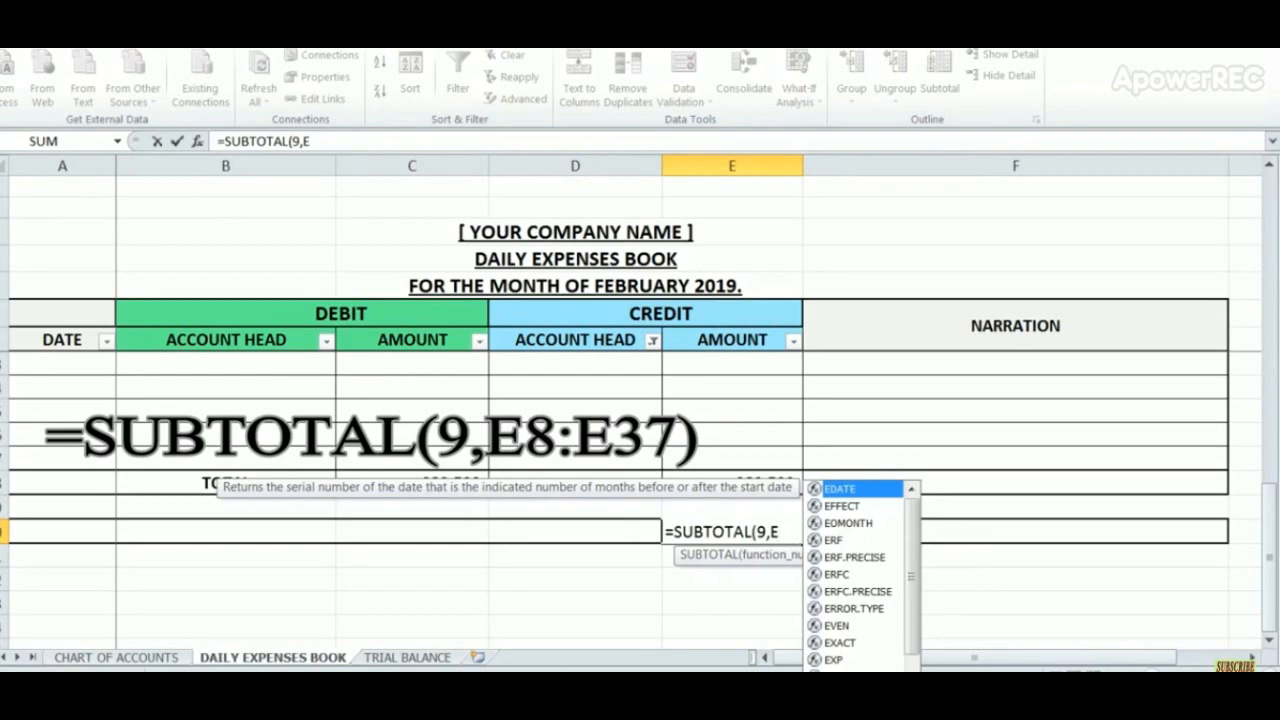
text(8:)
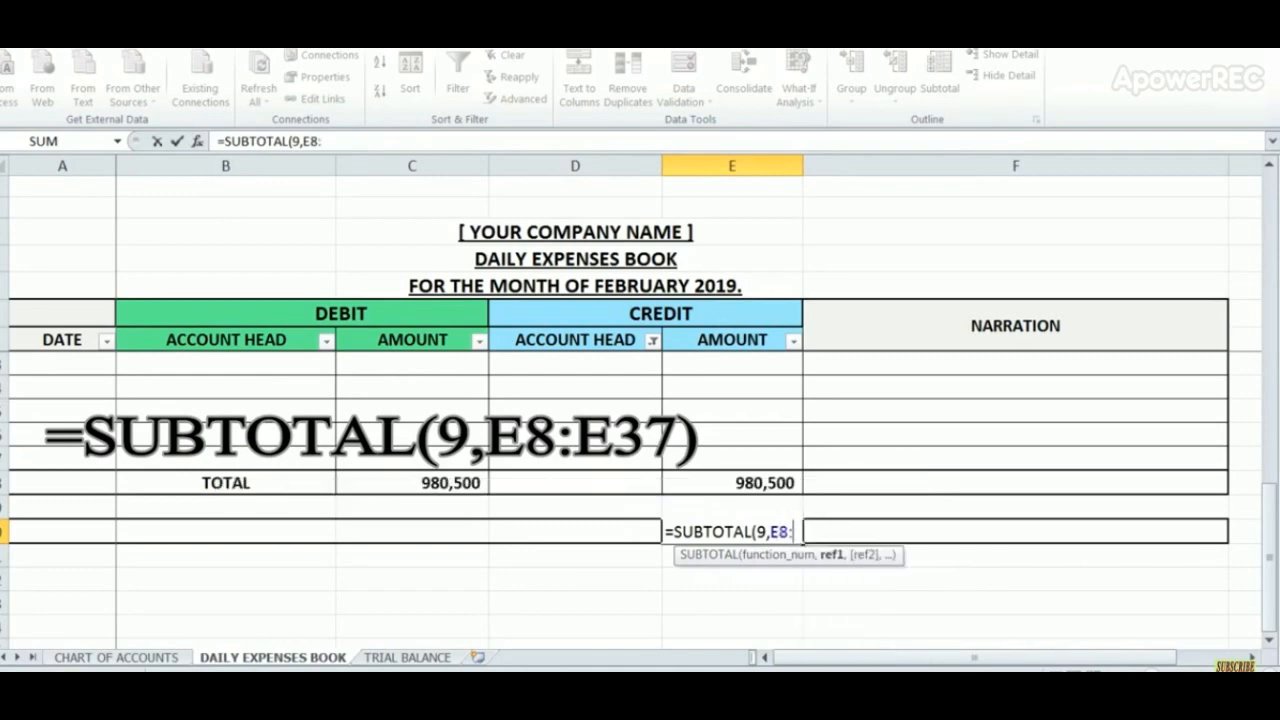
click(740, 463)
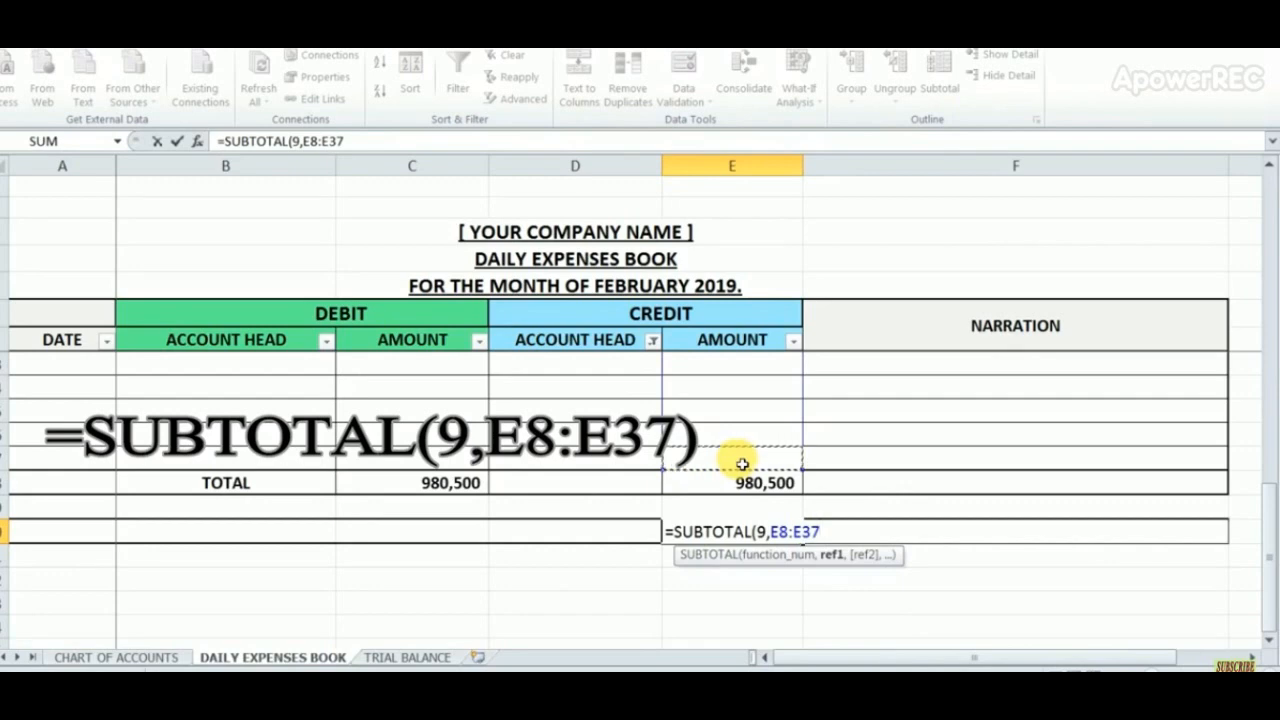
key(Return)
click(752, 533)
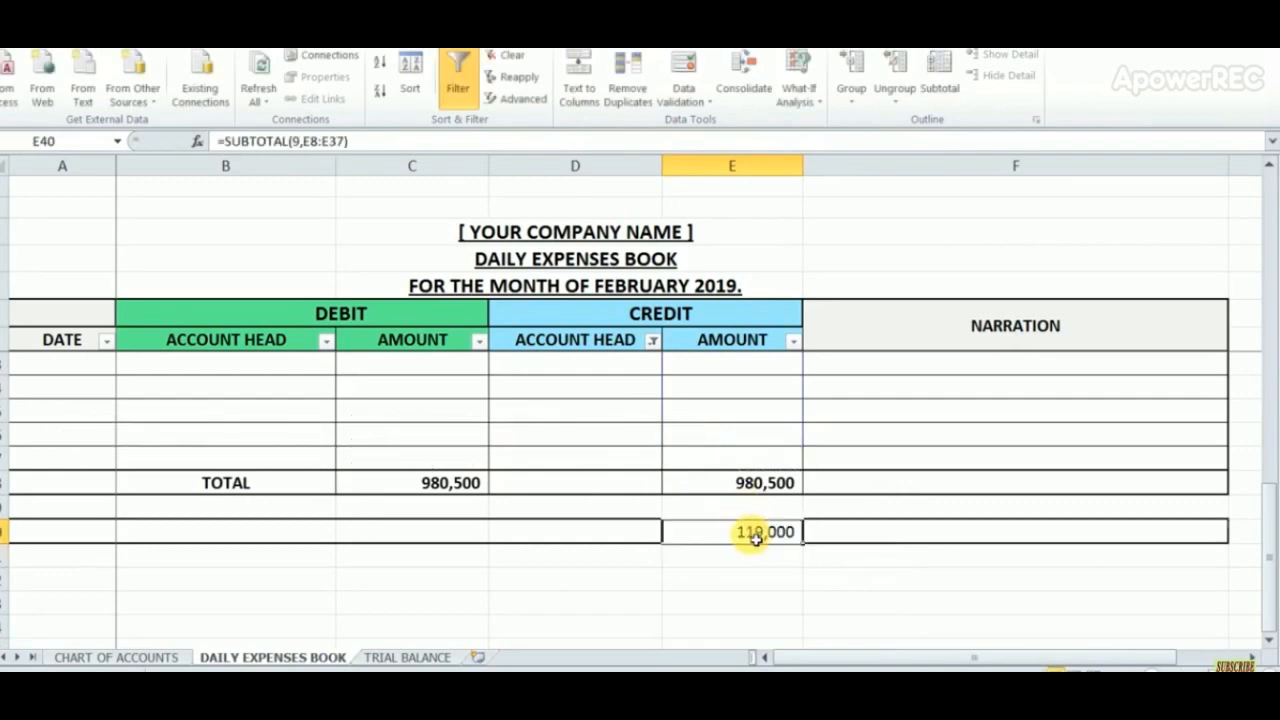
Label the subtotal by entering "FILTER TOTAL." in F40.
click(849, 537)
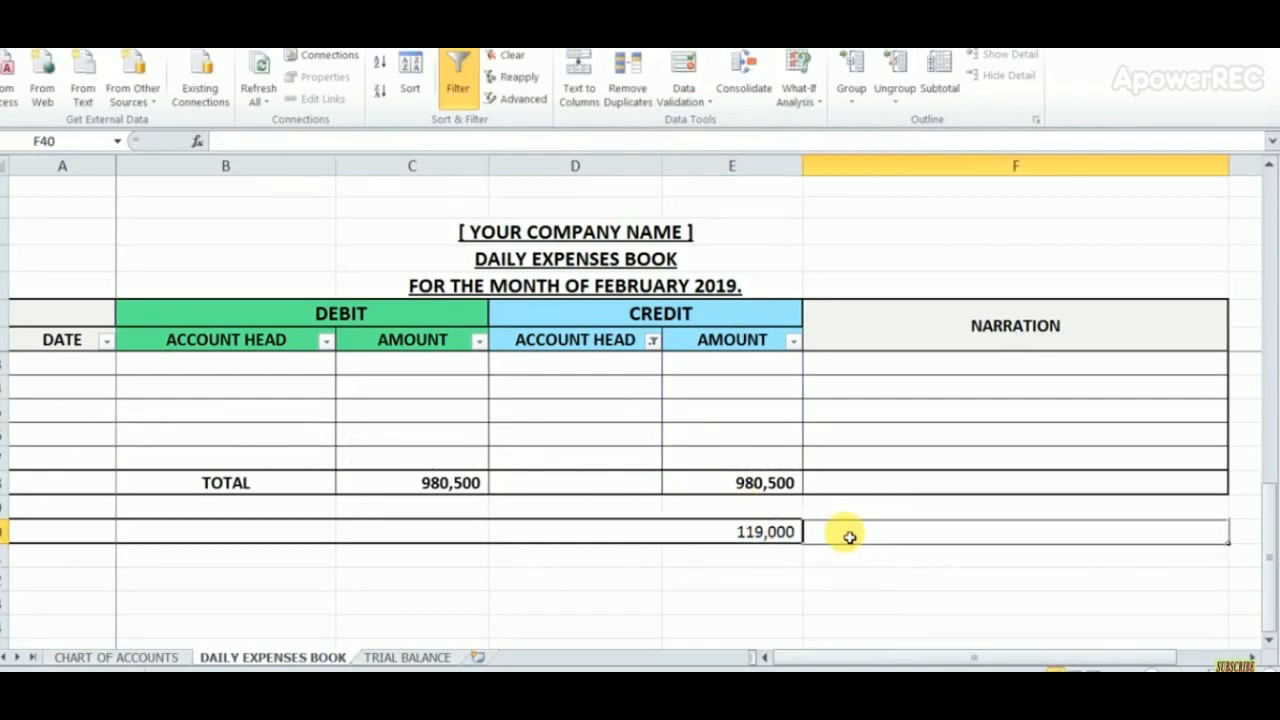
text(FILTER TOTAL.)
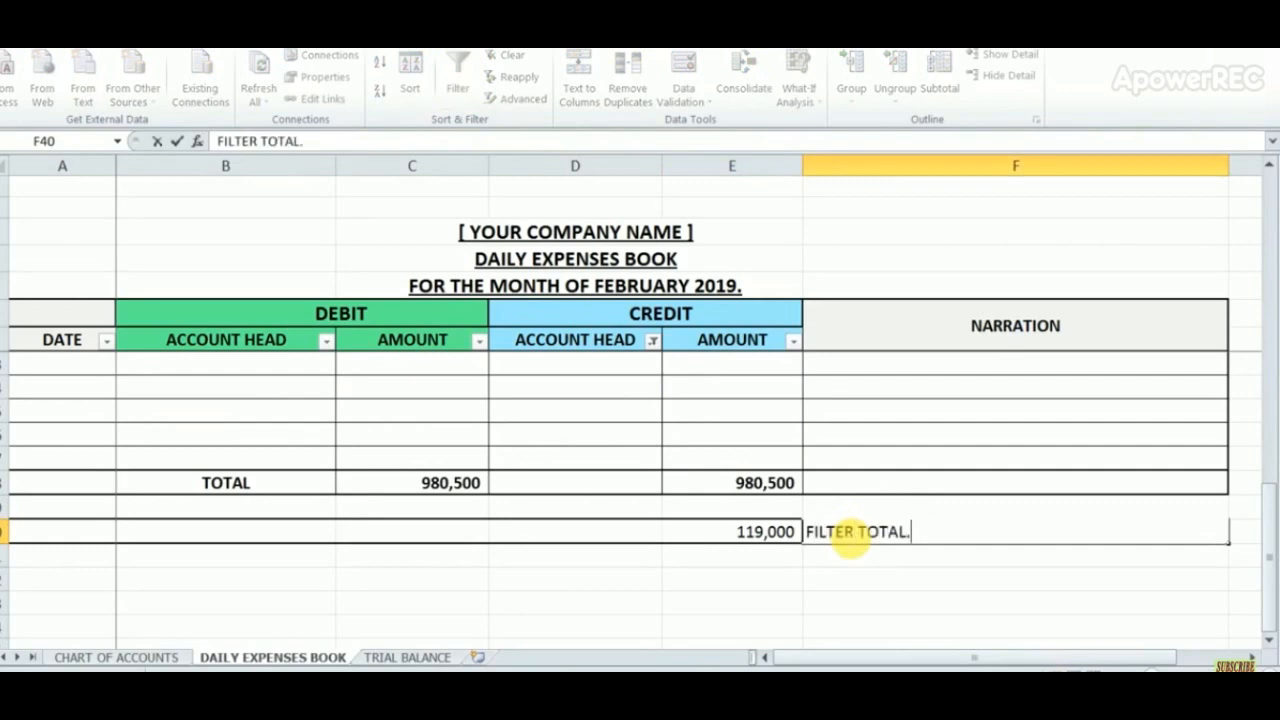
key(Return)
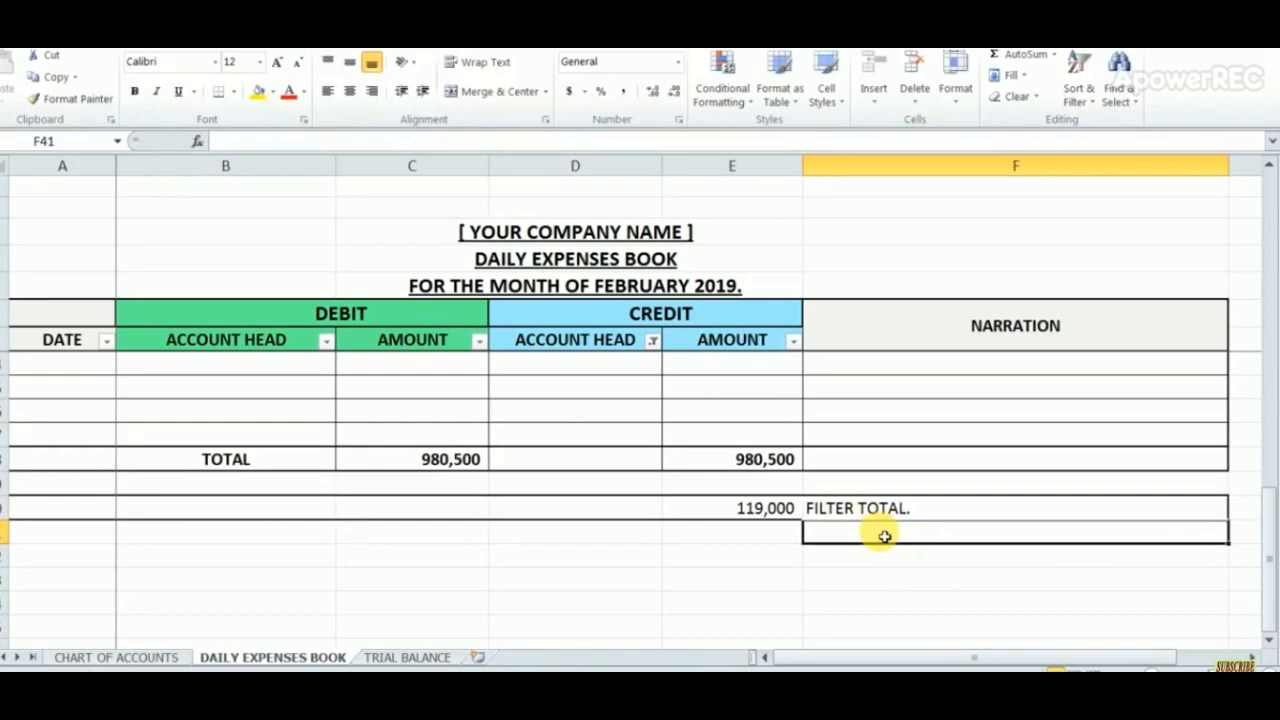
Examine the TRIAL BALANCE sheet's account heads and the debit, credit and balance cells of the CASH IN HAND row.
click(407, 657)
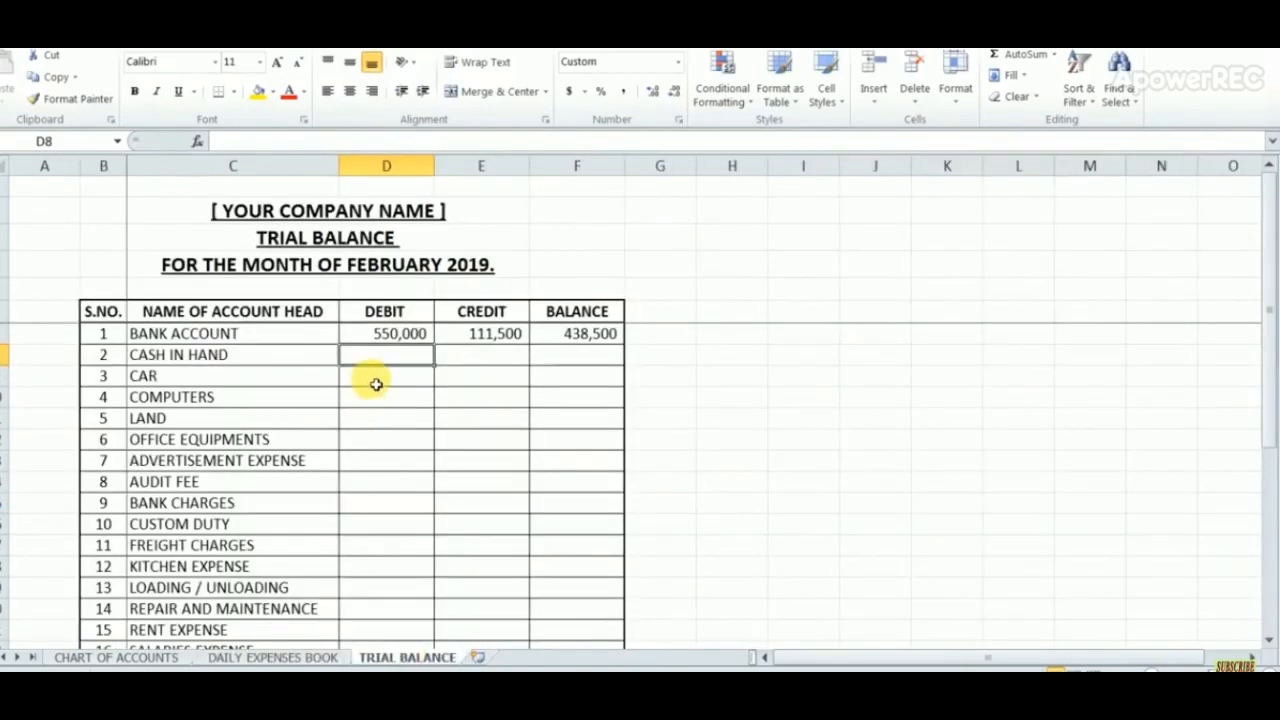
click(275, 363)
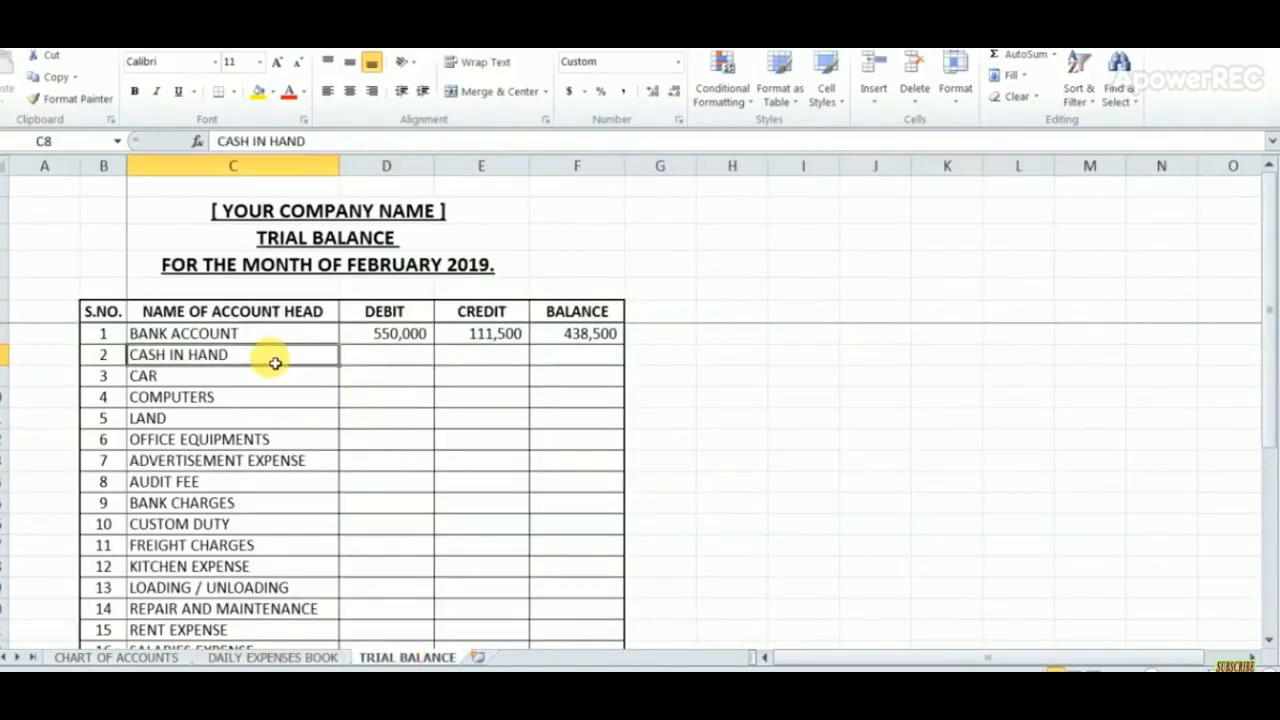
drag(275, 363, 257, 460)
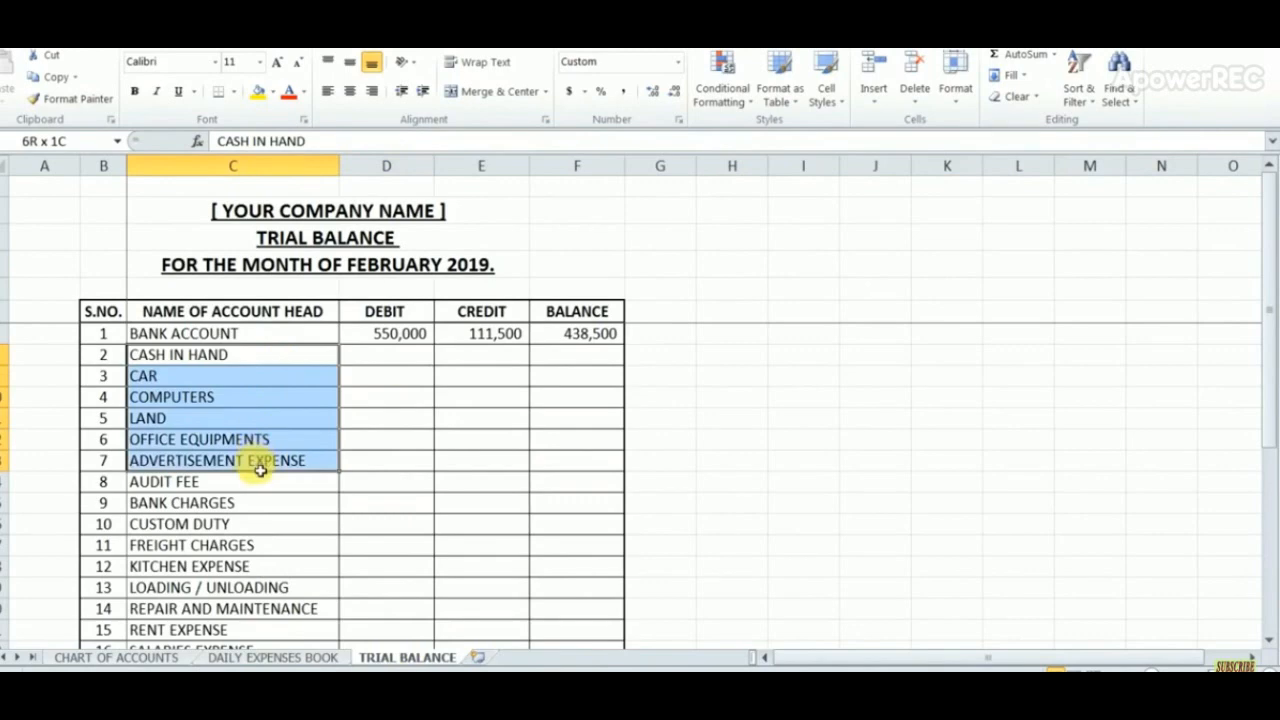
click(412, 366)
click(478, 365)
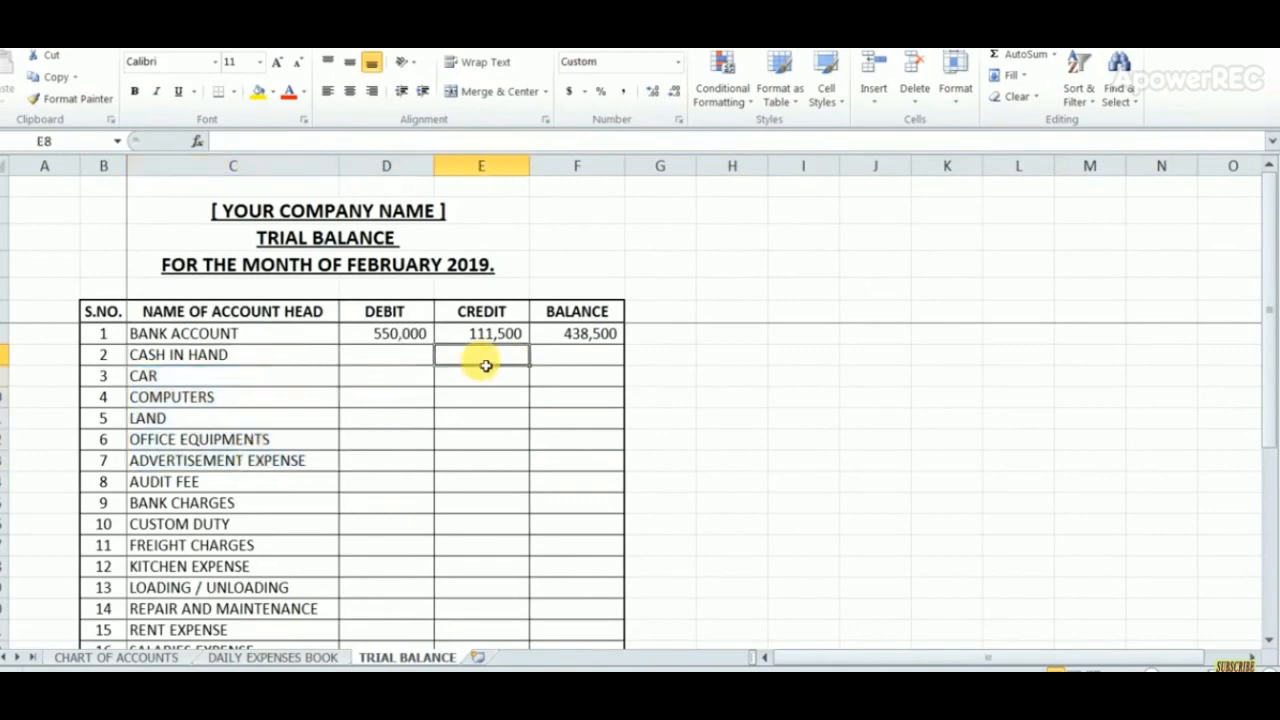
click(562, 365)
Total the CASH IN HAND debits in D8 with =SUMIF('DAILY EXPENSES BOOK'!B:B,'TRIAL BALANCE'!C8,'DAILY EXPENSES BOOK'!C:C).
click(399, 360)
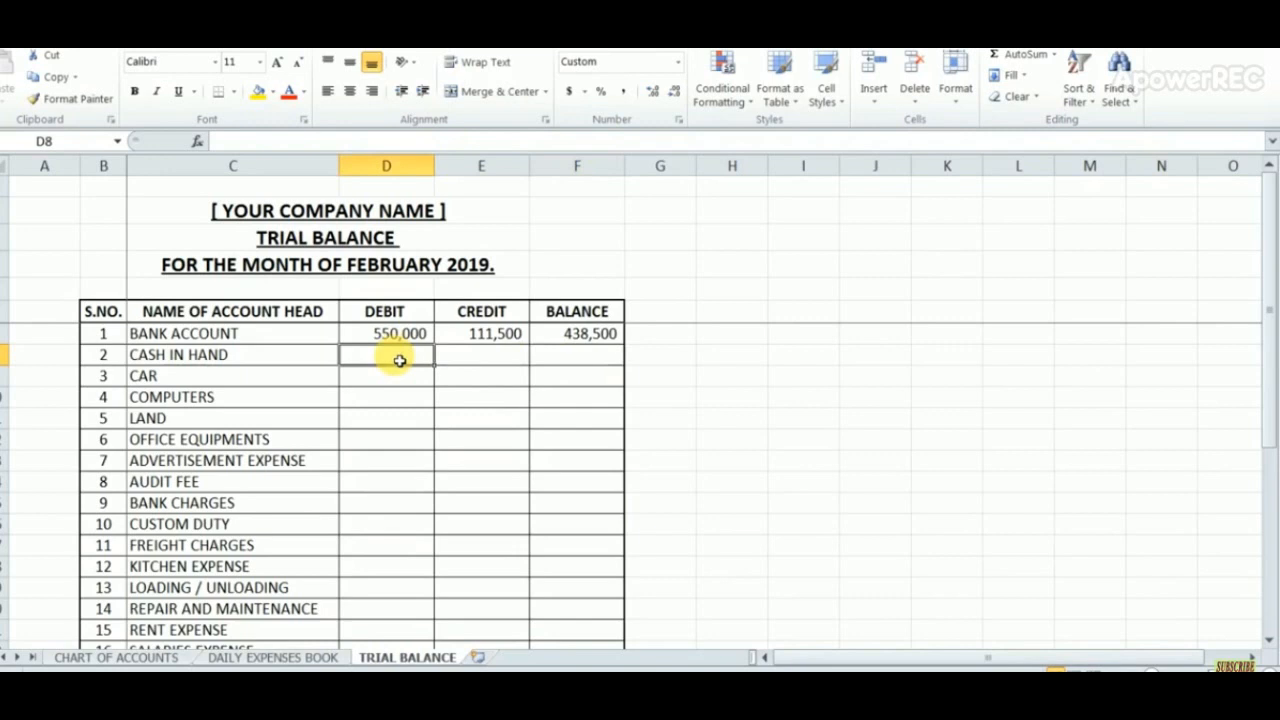
text(=S)
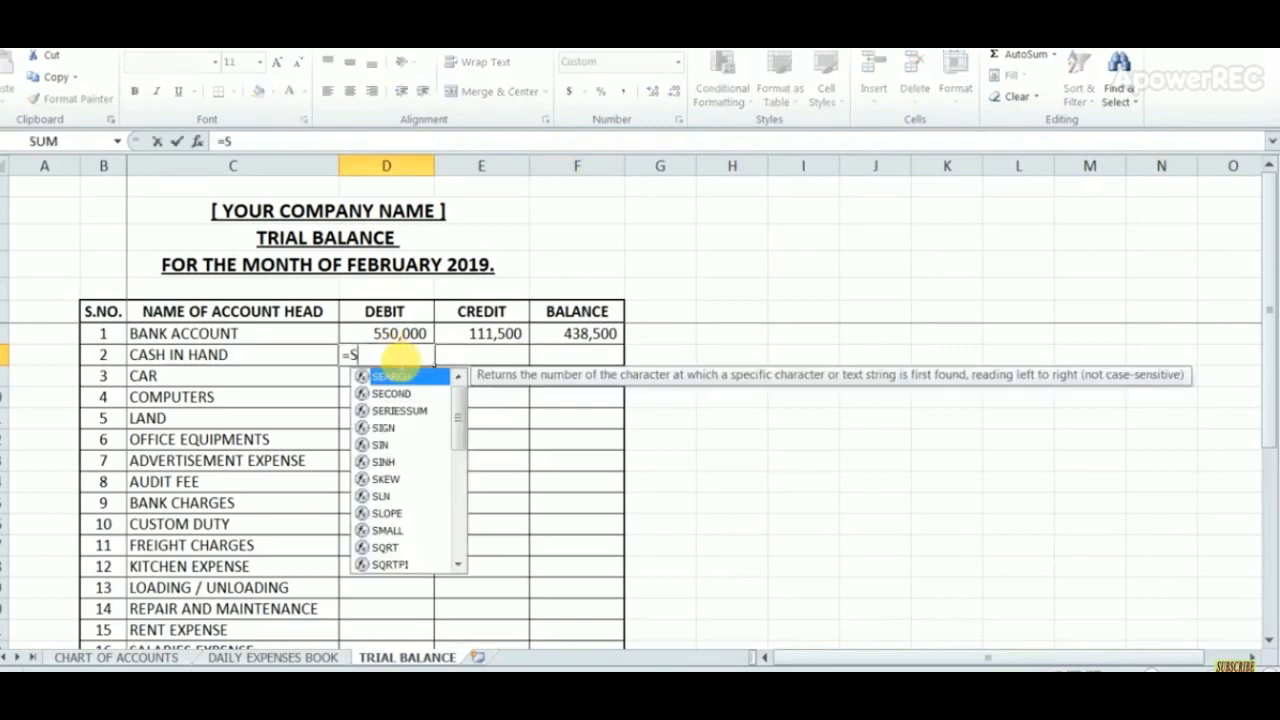
text(UMIF()
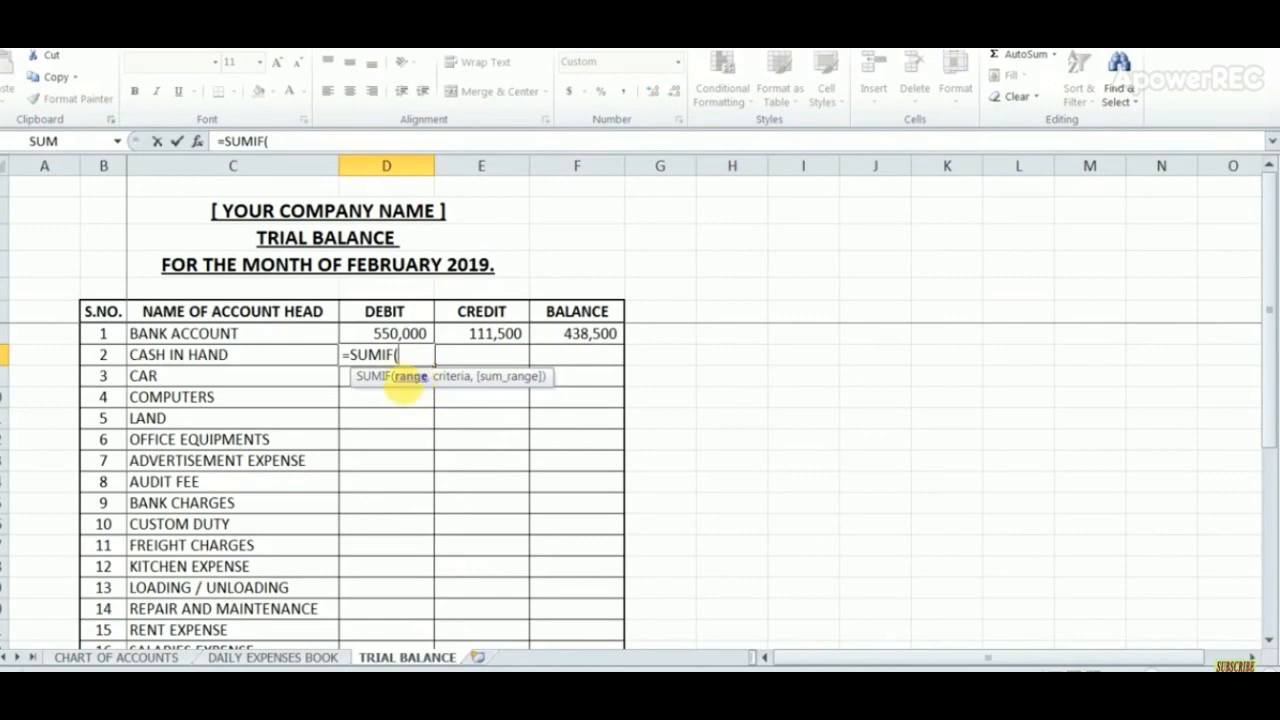
click(255, 658)
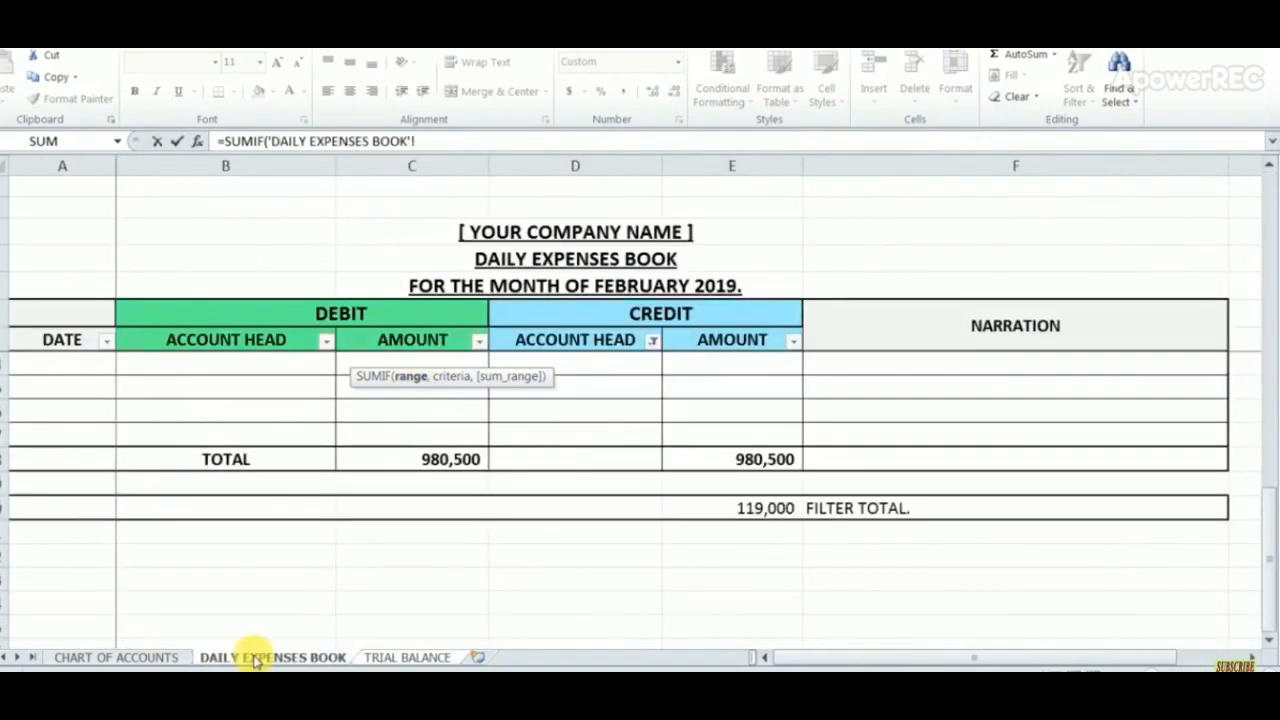
click(262, 170)
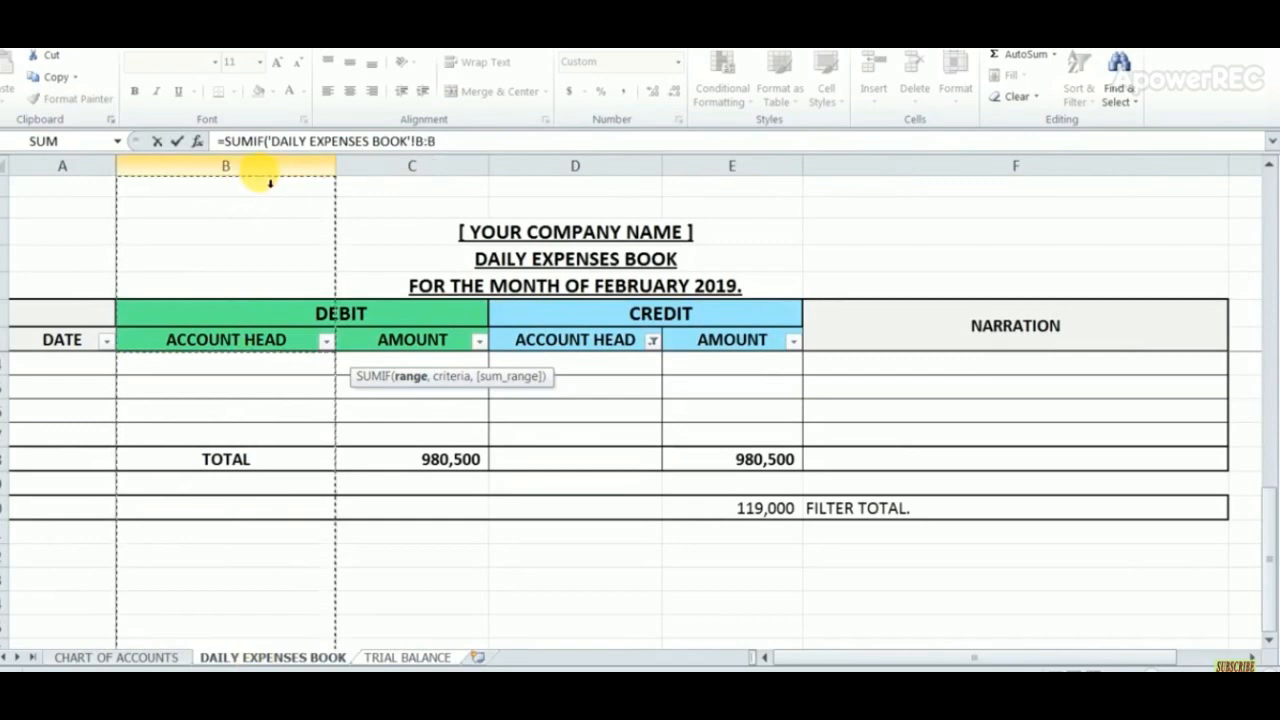
text(,)
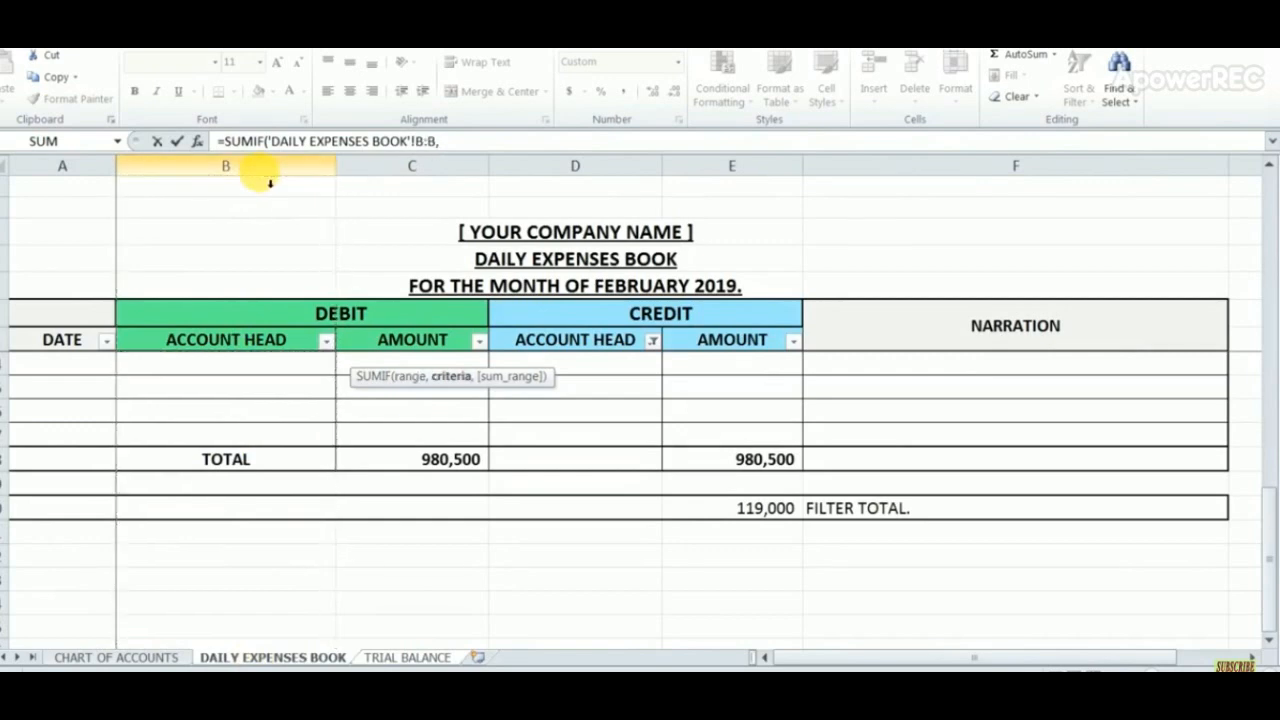
click(380, 655)
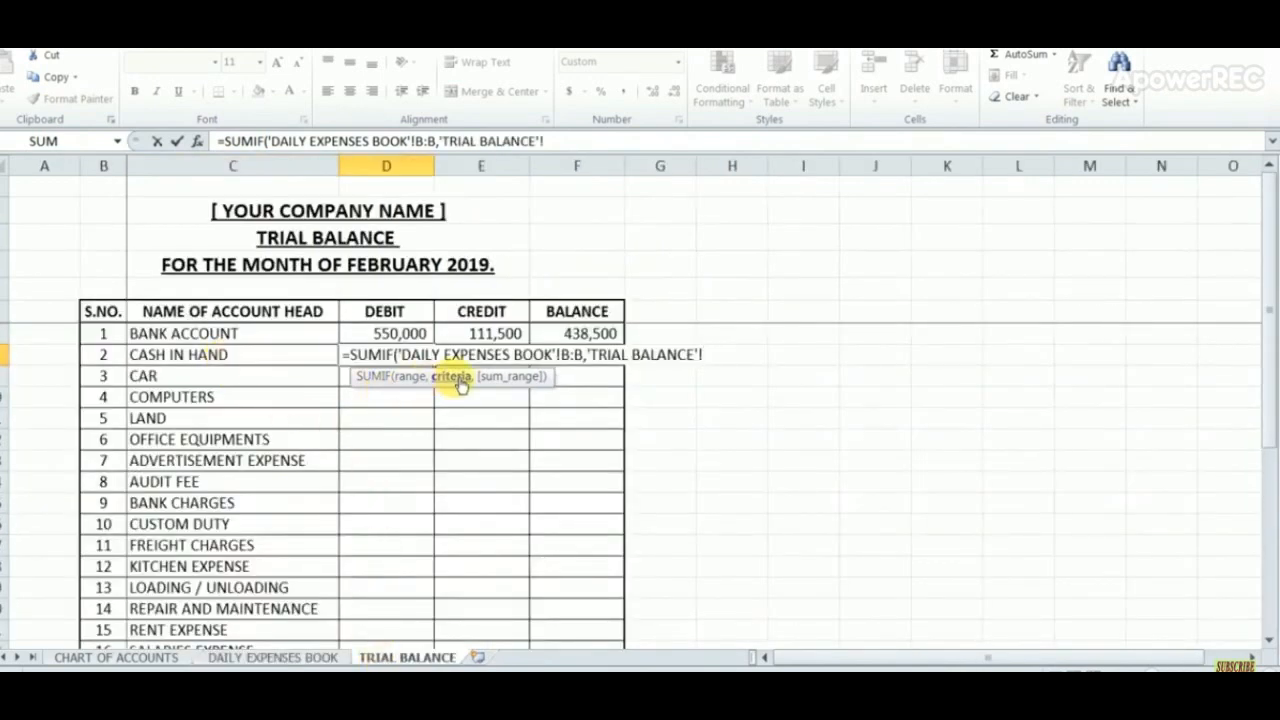
click(262, 358)
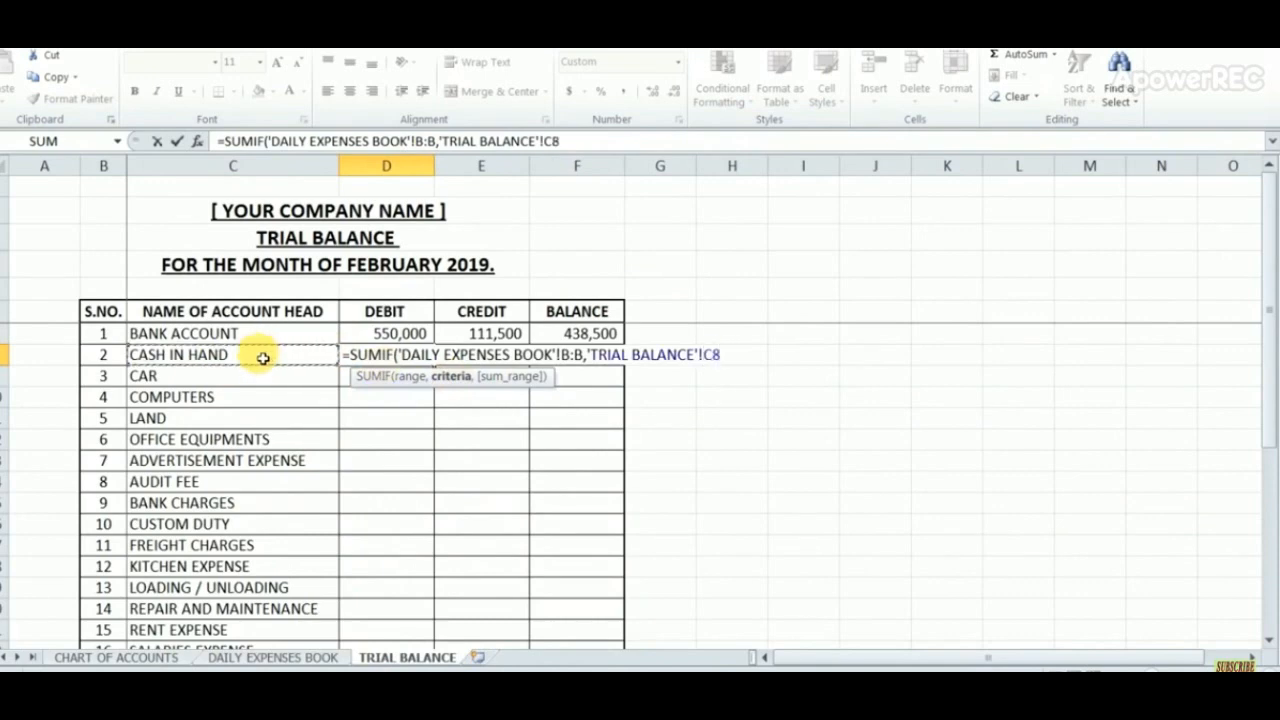
text(,)
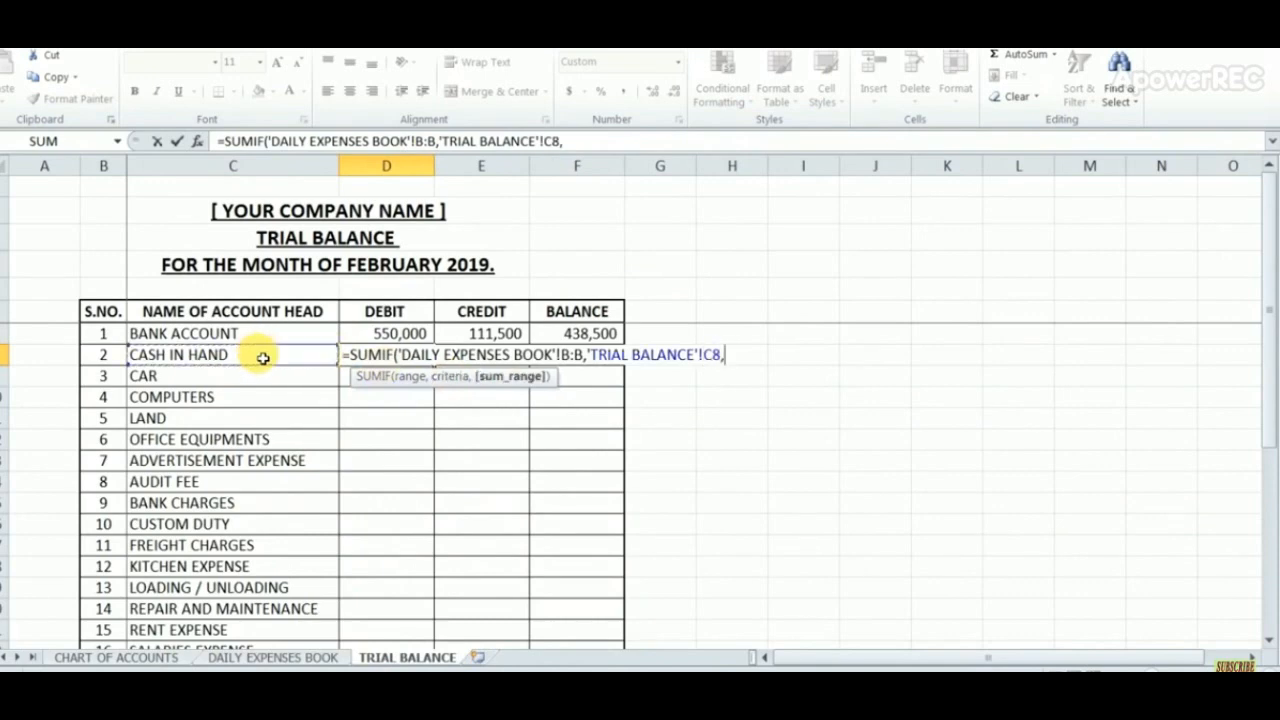
click(284, 658)
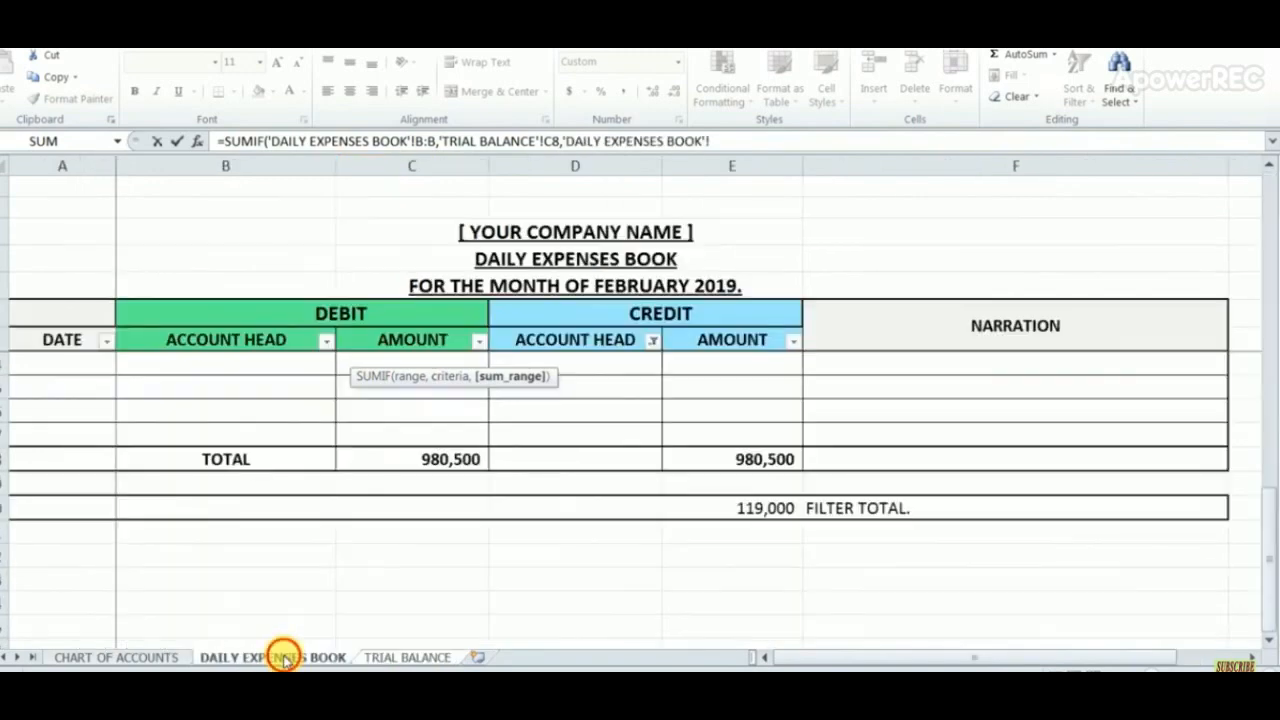
click(435, 180)
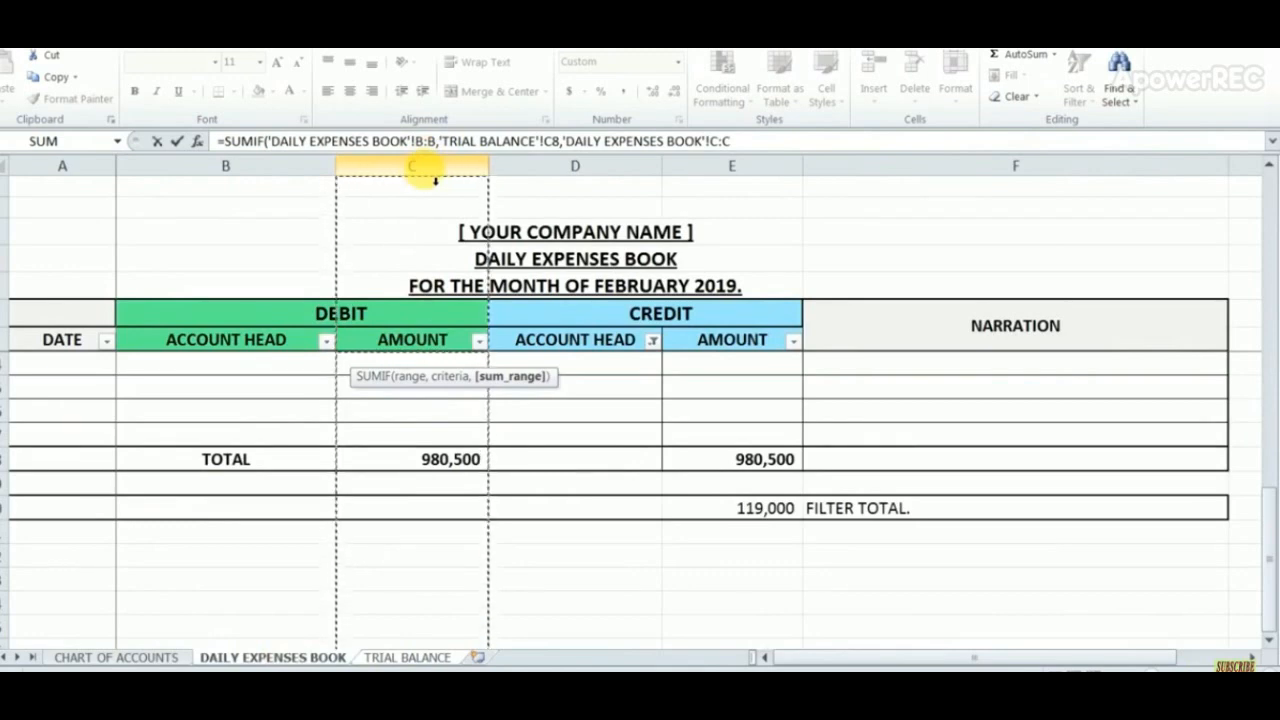
key(Return)
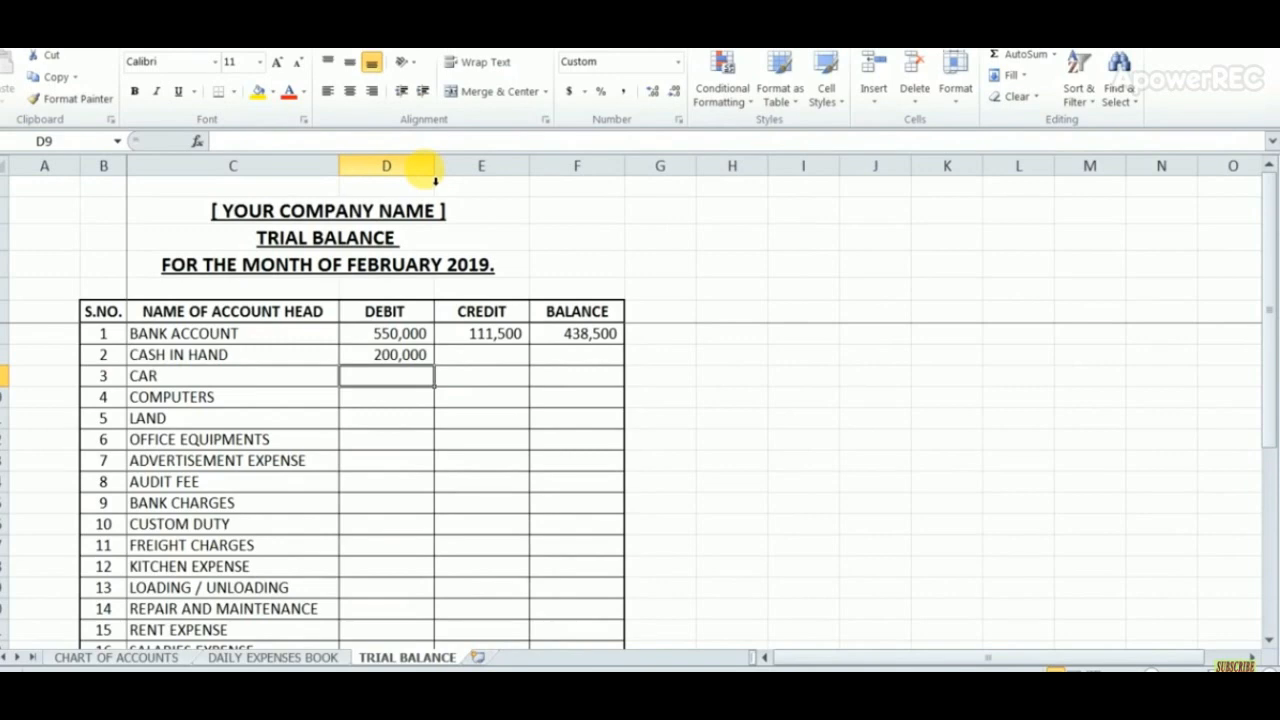
Total the CASH IN HAND credits in E8 with =SUMIF('DAILY EXPENSES BOOK'!D:D,'TRIAL BALANCE'!C8,'DAILY EXPENSES BOOK'!E:E).
key(Up)
key(Right)
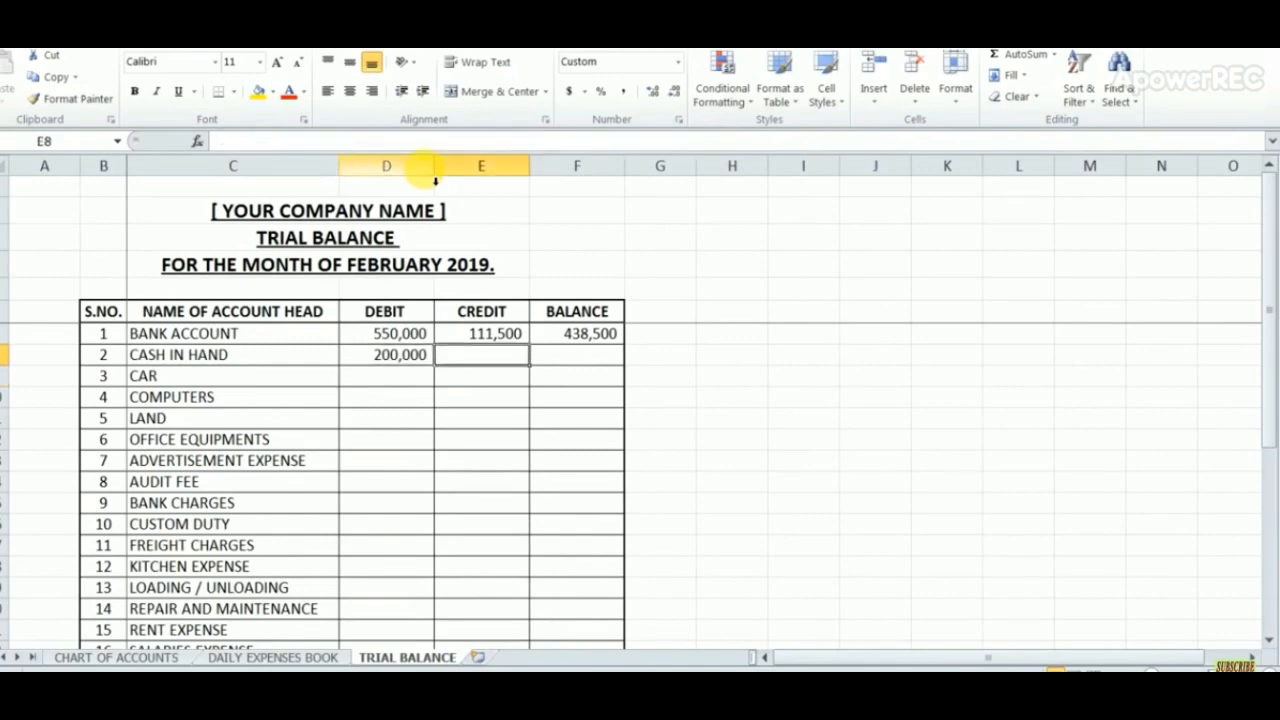
text(=SUMIF('DAILY EXPENSES BOOK'!)
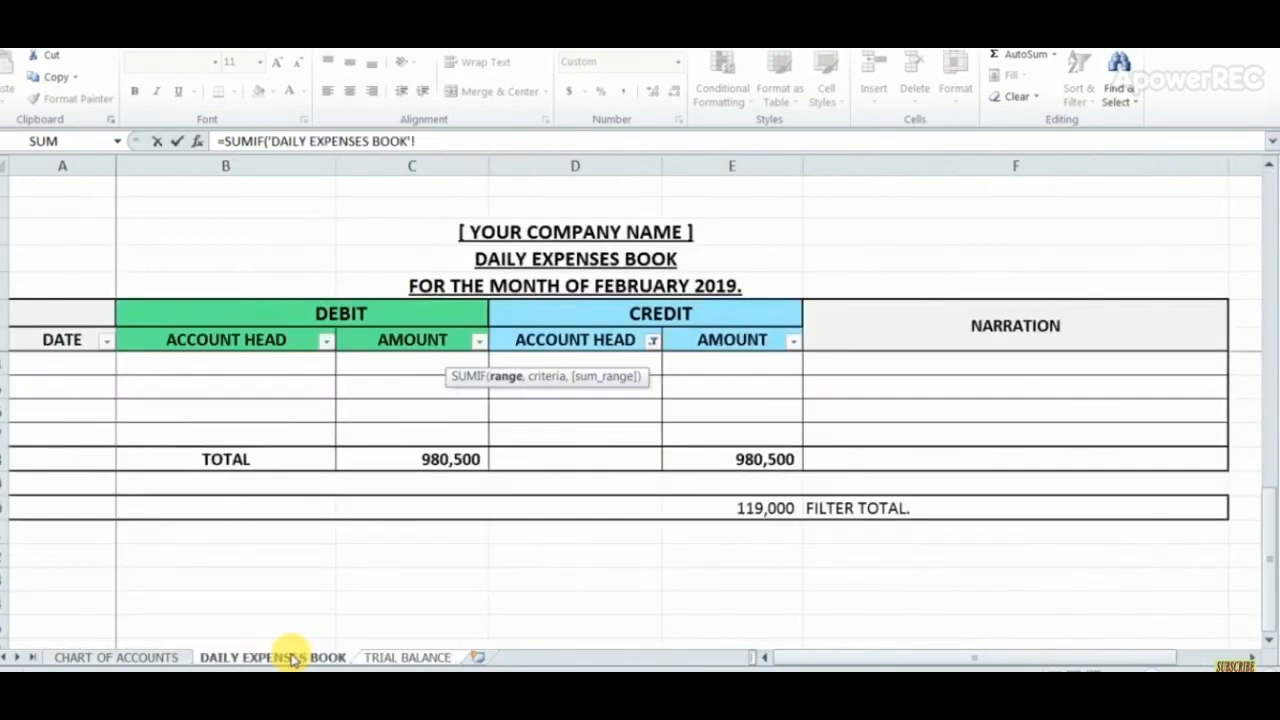
click(293, 658)
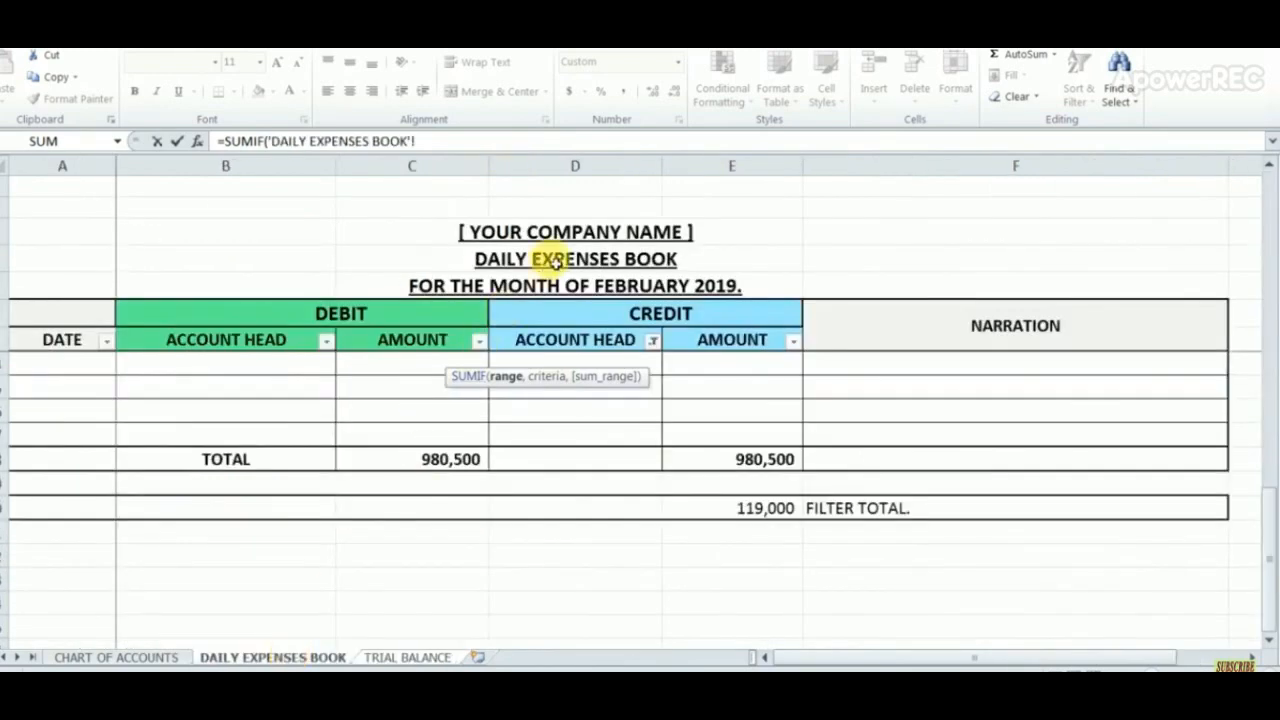
click(607, 170)
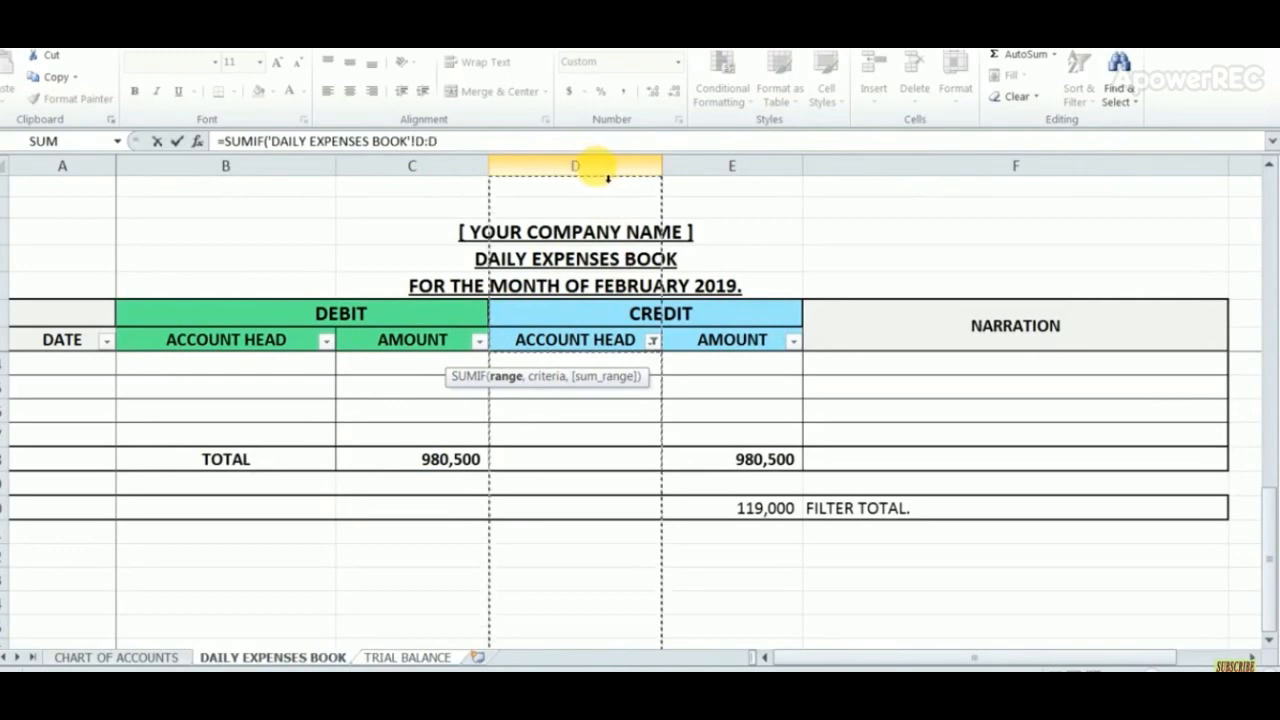
text(,)
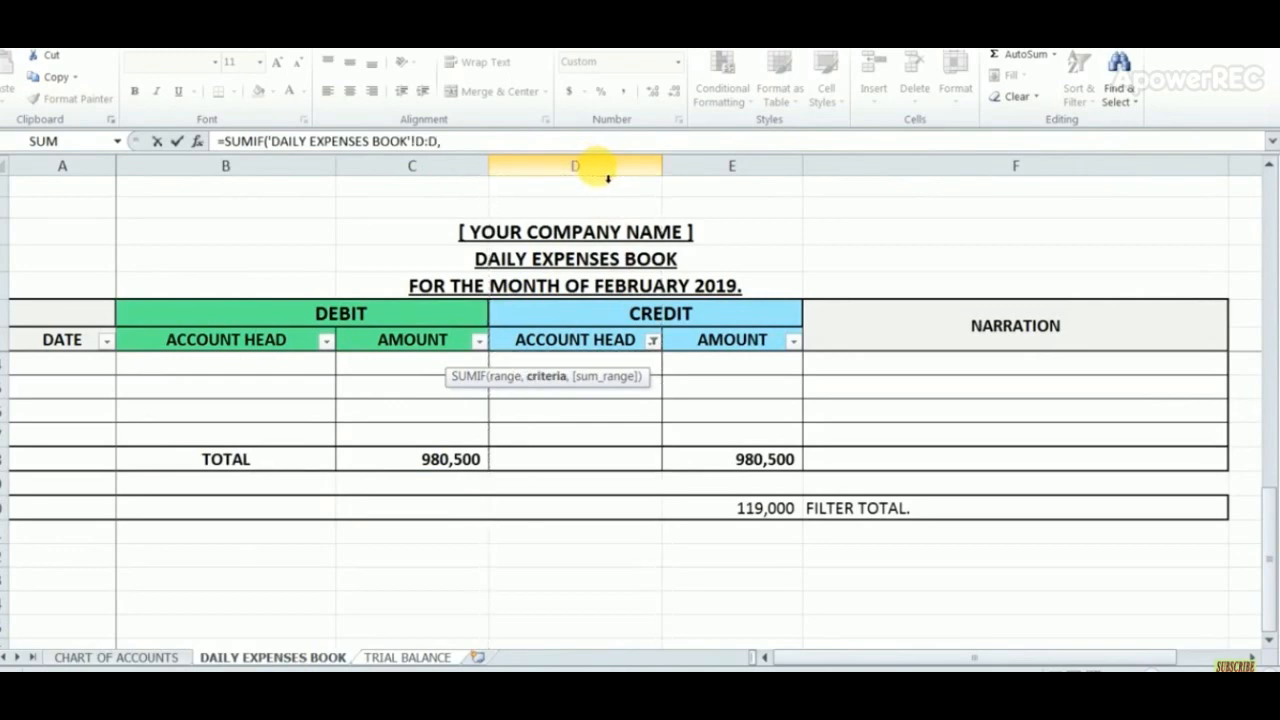
click(408, 650)
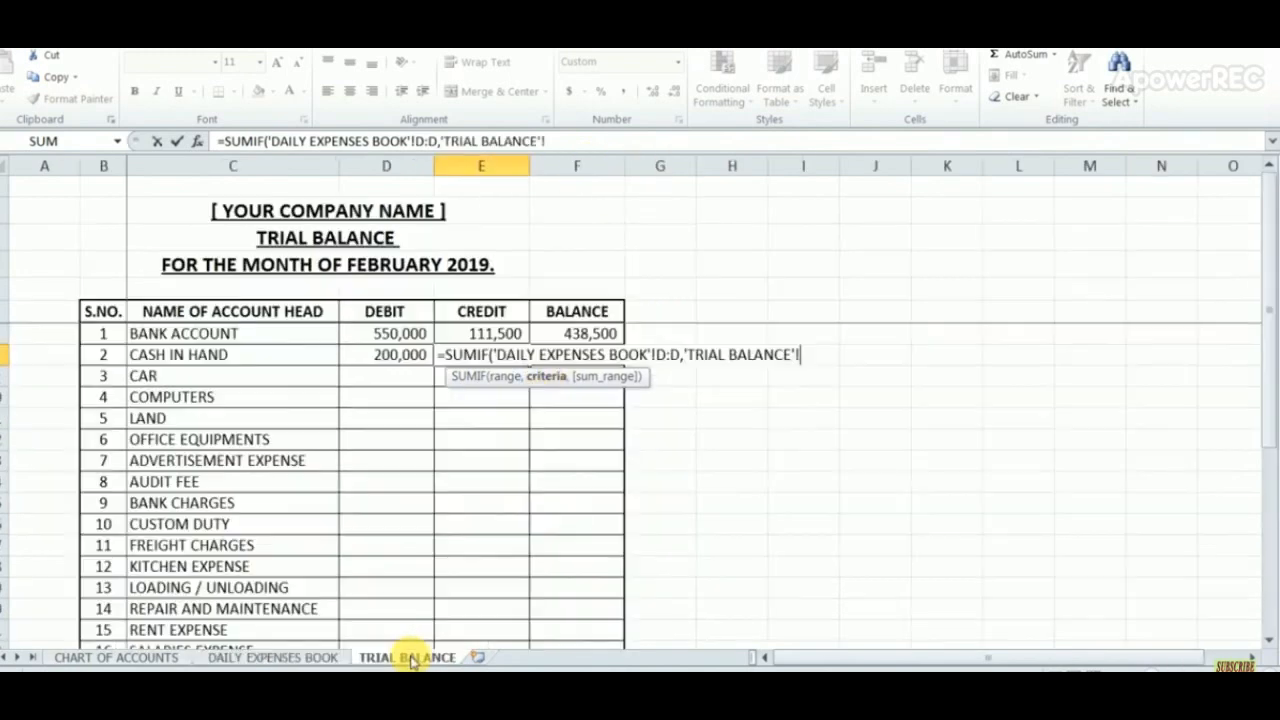
click(227, 359)
text(,)
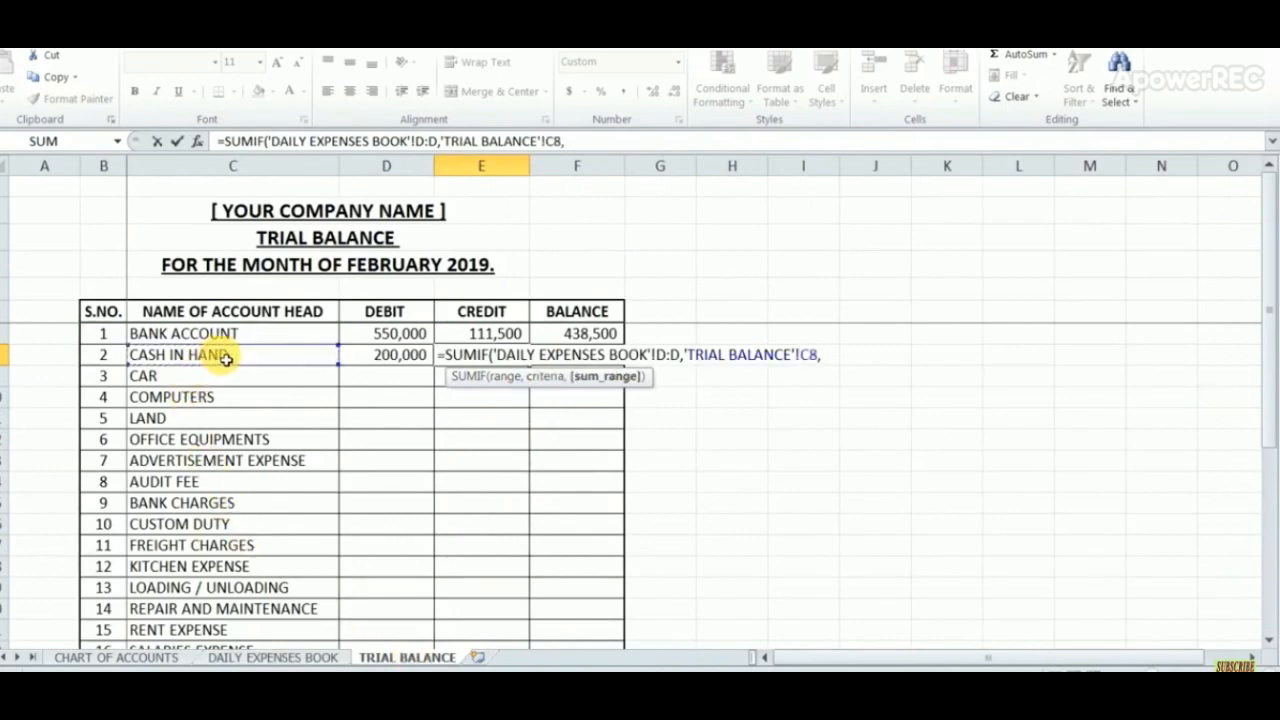
click(299, 659)
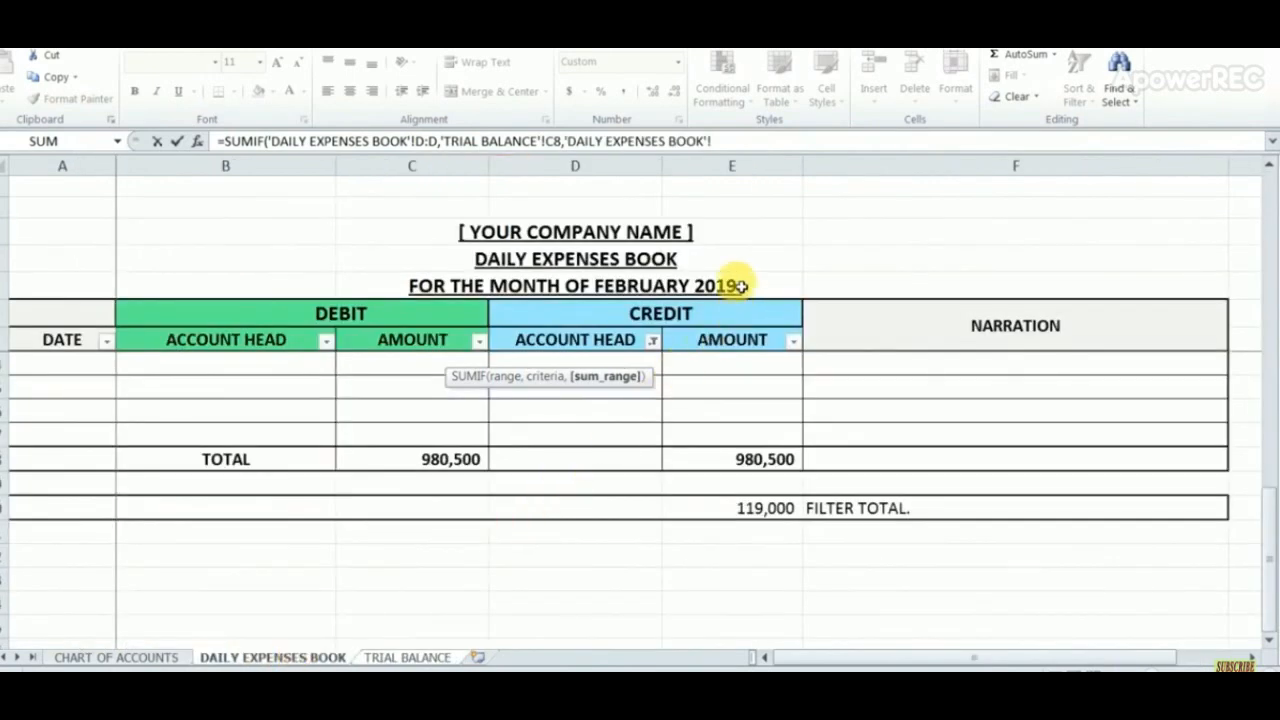
click(756, 170)
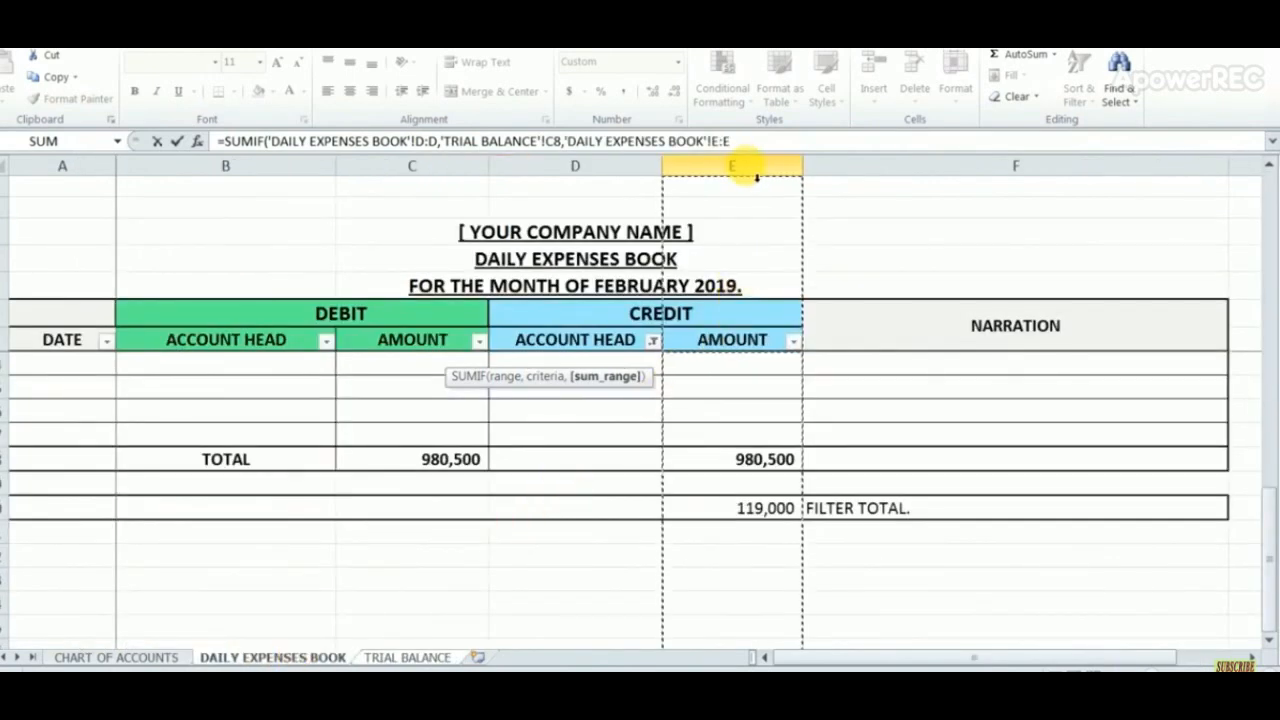
key(Return)
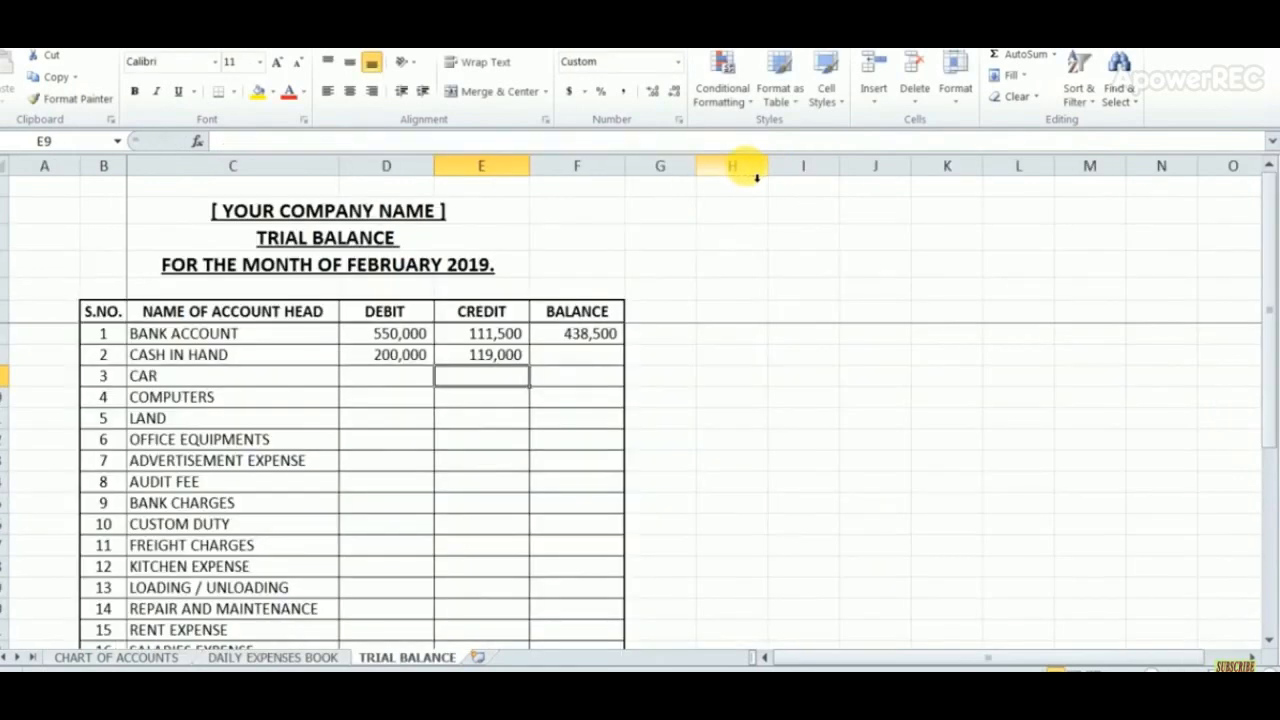
Calculate the CASH IN HAND balance in F8 with the formula =D8-E8.
key(Up)
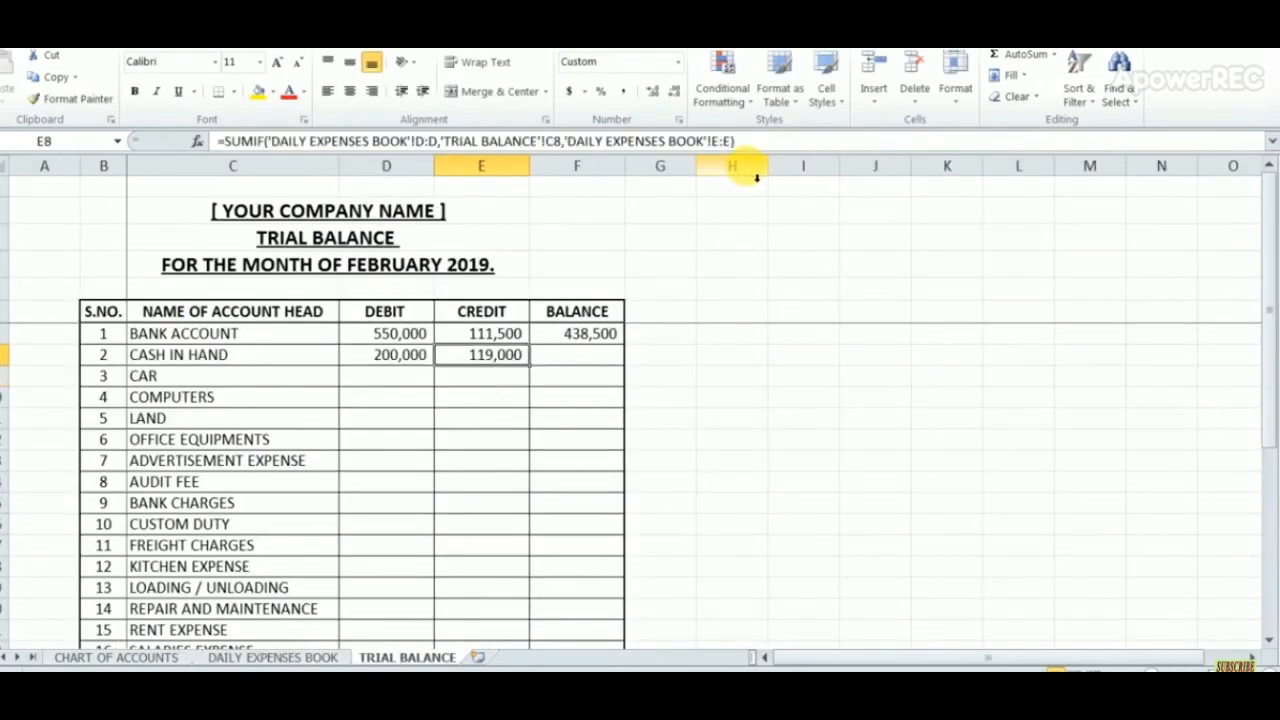
key(Right)
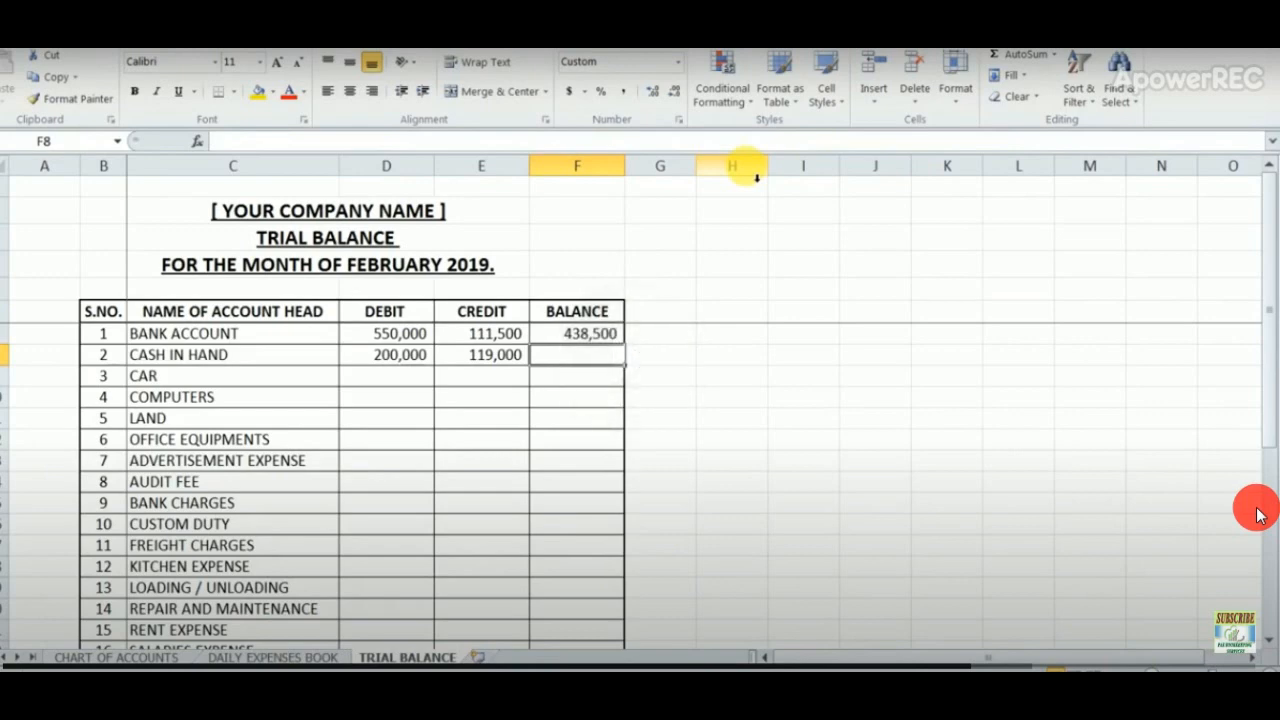
text(=)
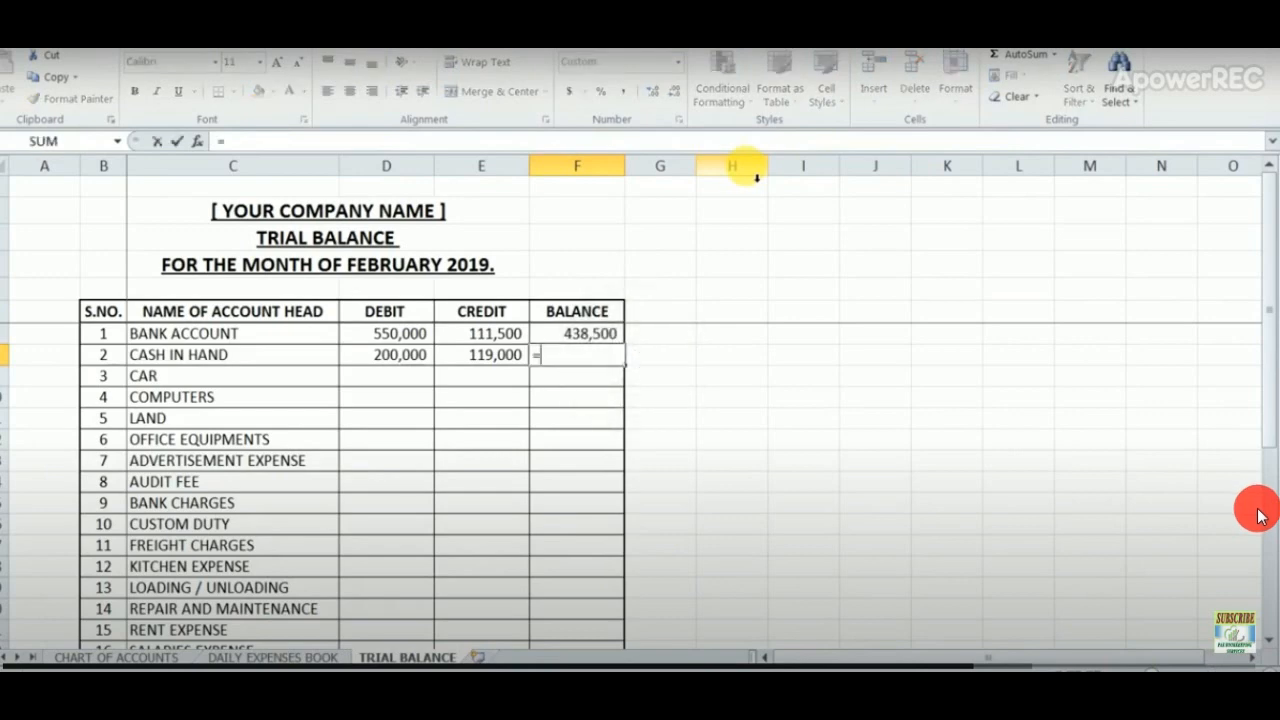
click(408, 366)
text(-)
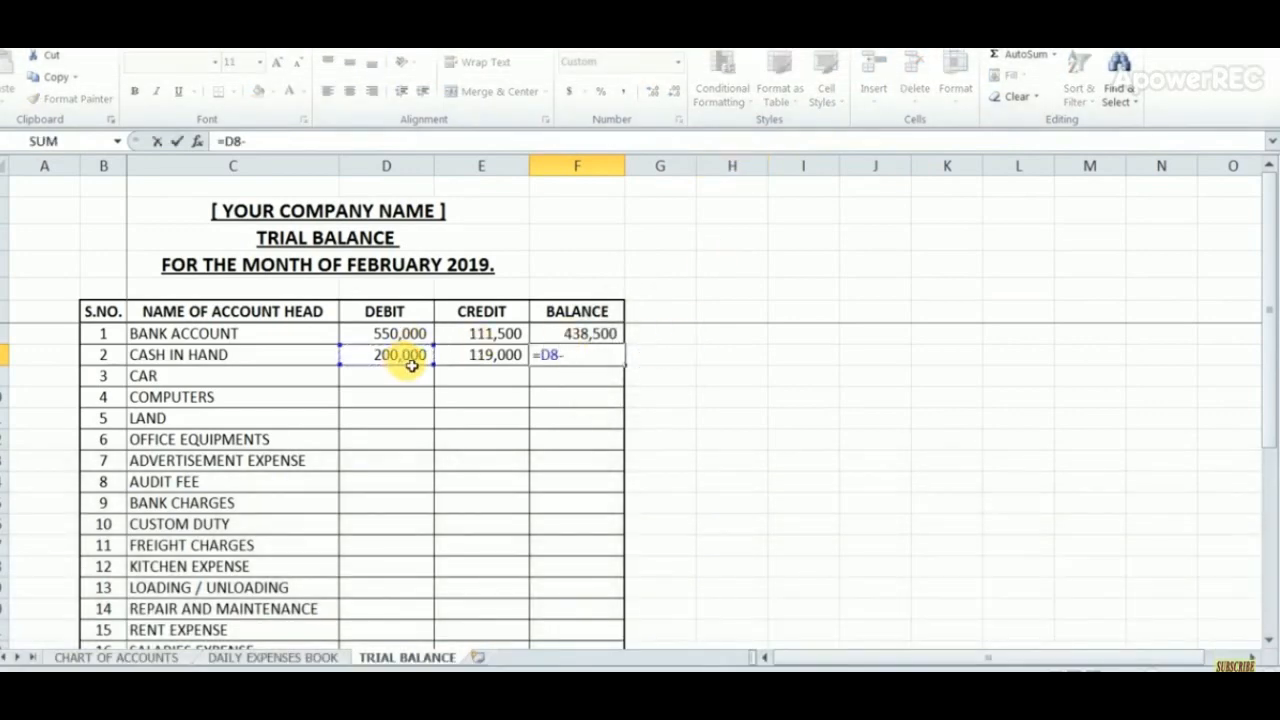
click(477, 362)
key(Return)
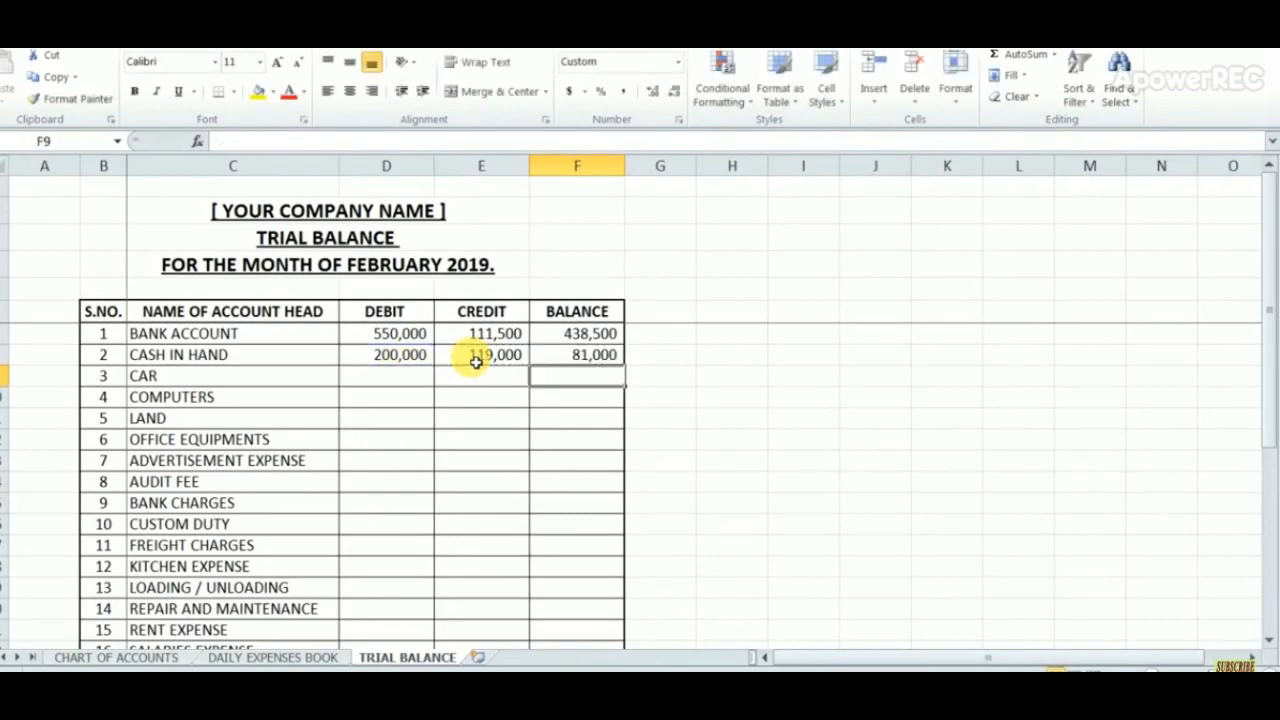
Copy the SUMIF formulas from D8:E8 into the debit and credit cells of all account heads from CAR to LOCAL SALES.
key(Up)
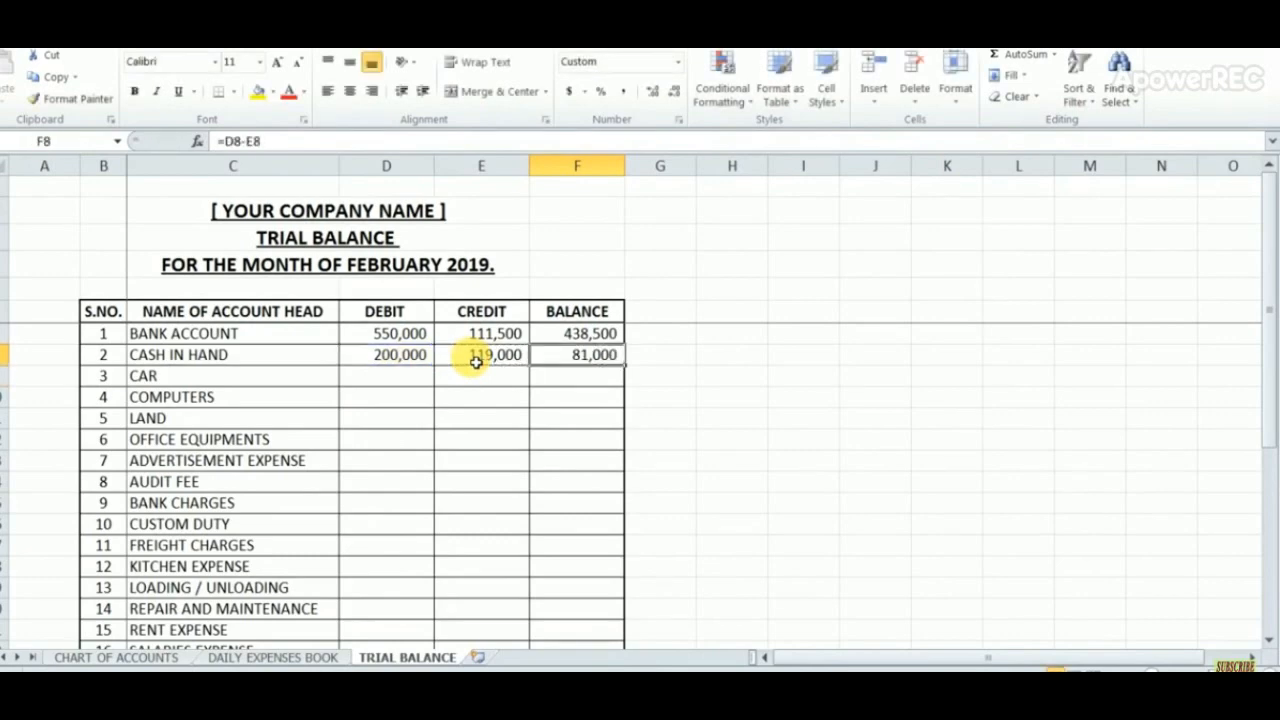
key(Left)
key(Left)
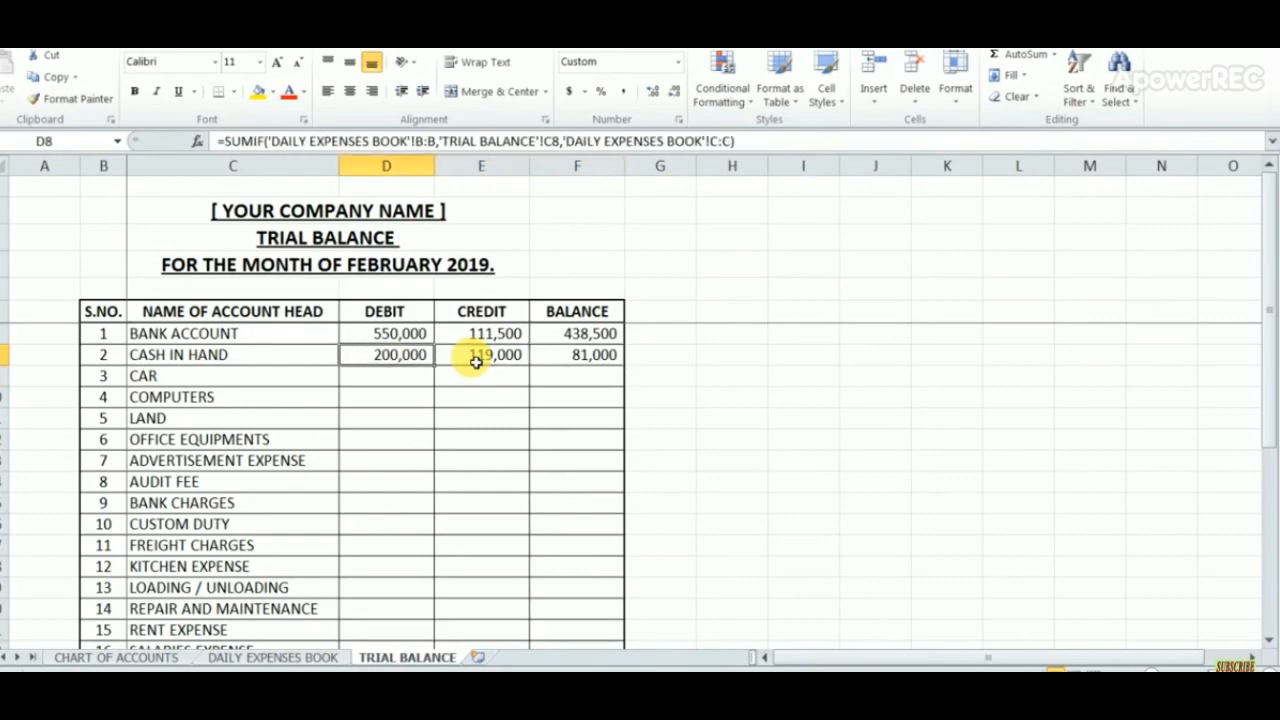
key(shift+Right)
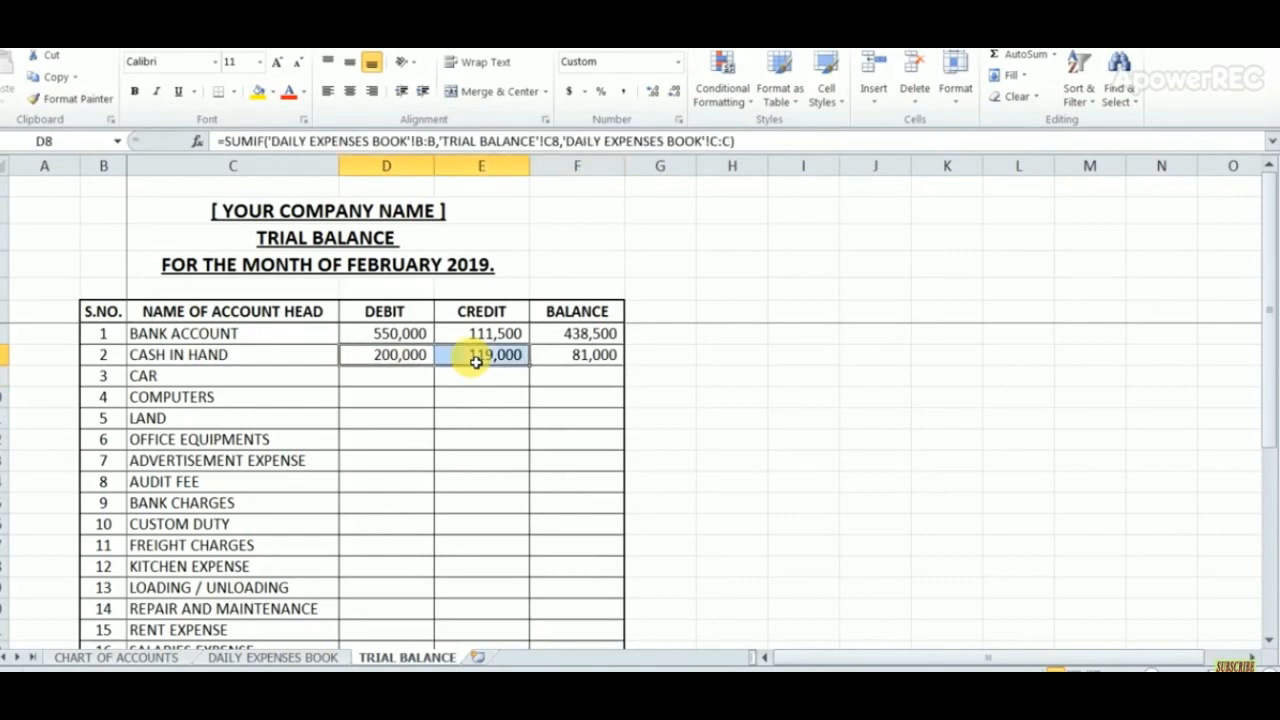
key(ctrl+c)
key(Down)
key(shift+Down)
key(shift+Down)
key(shift+Down)
key(shift+Down)
key(shift+Down)
key(shift+Down)
key(shift+Down)
key(shift+Down)
key(shift+Down)
key(shift+Down)
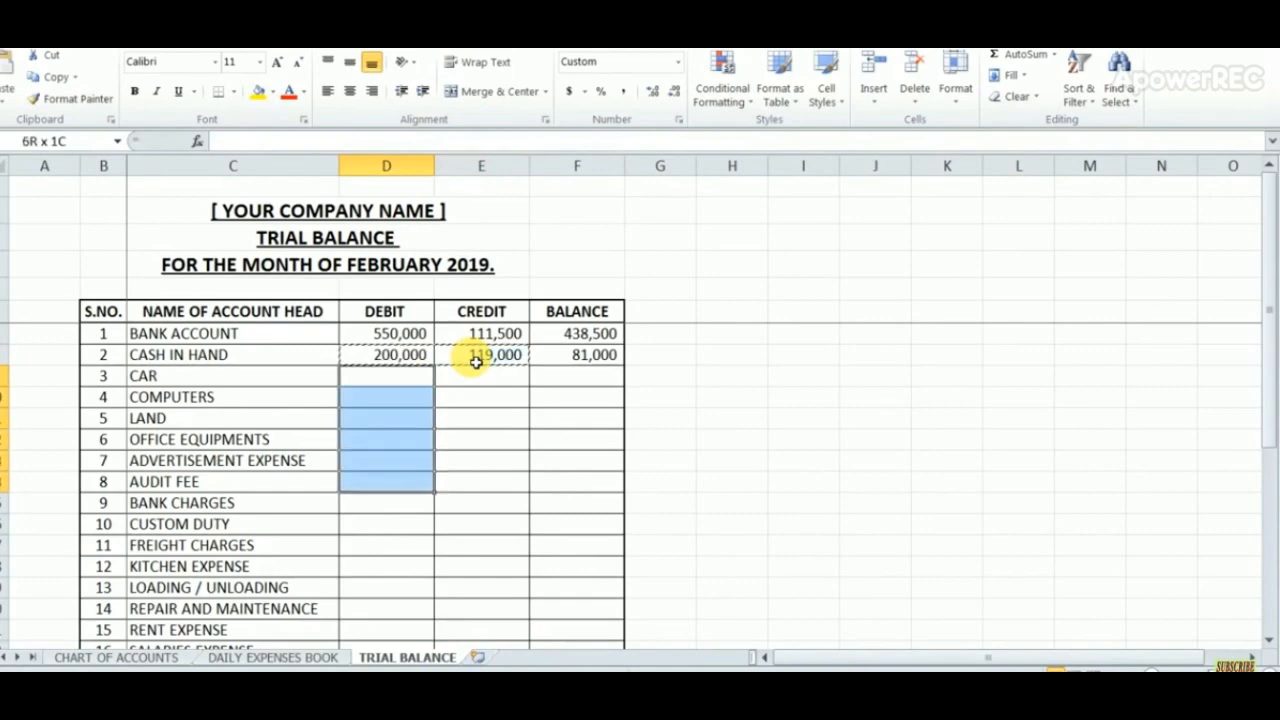
key(shift+Down)
key(shift+Down)
key(shift+Down)
key(shift+Down)
key(shift+Down)
key(shift+Down)
key(shift+Down)
key(shift+Down)
key(shift+Down)
key(shift+Down)
key(shift+Down)
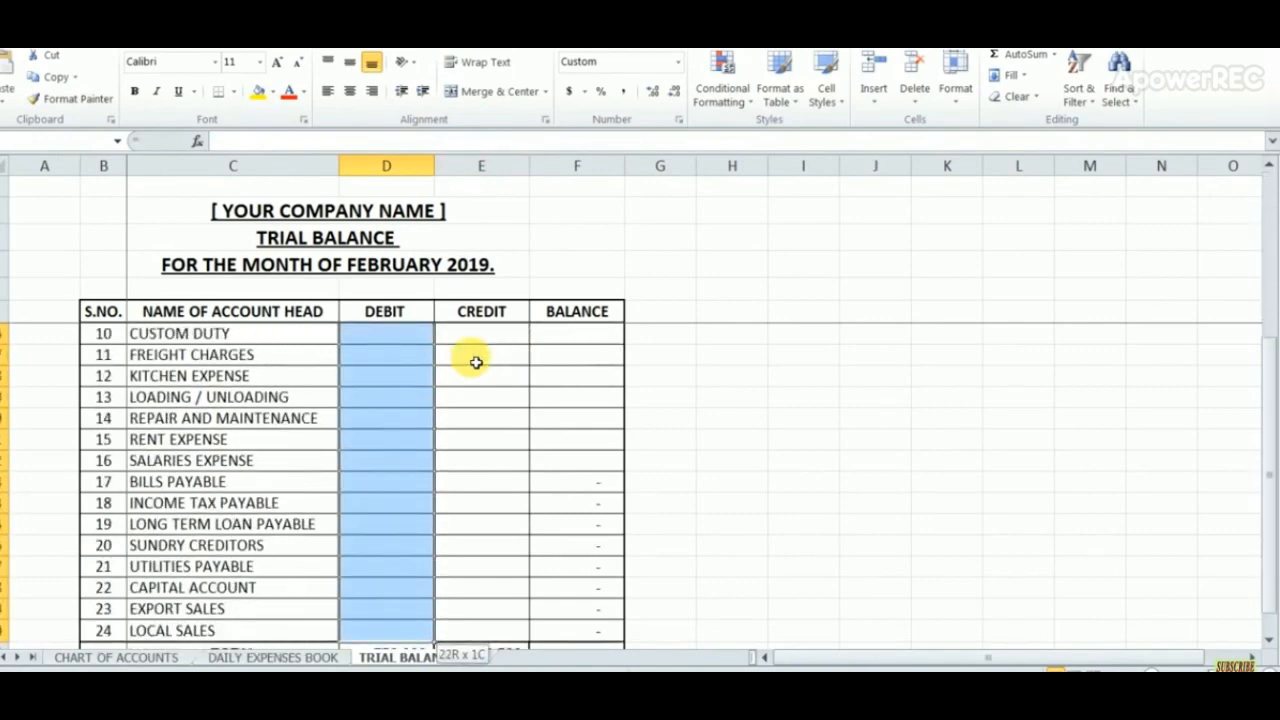
key(ctrl+v)
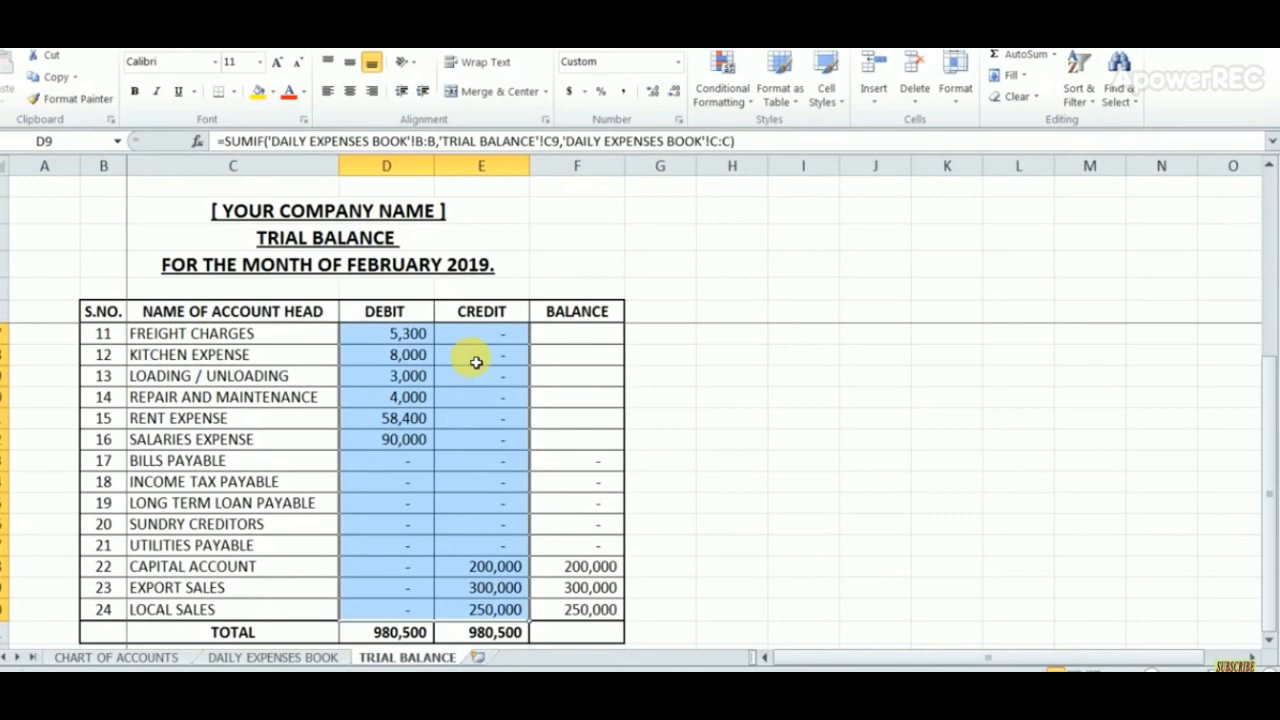
key(Up)
key(Up)
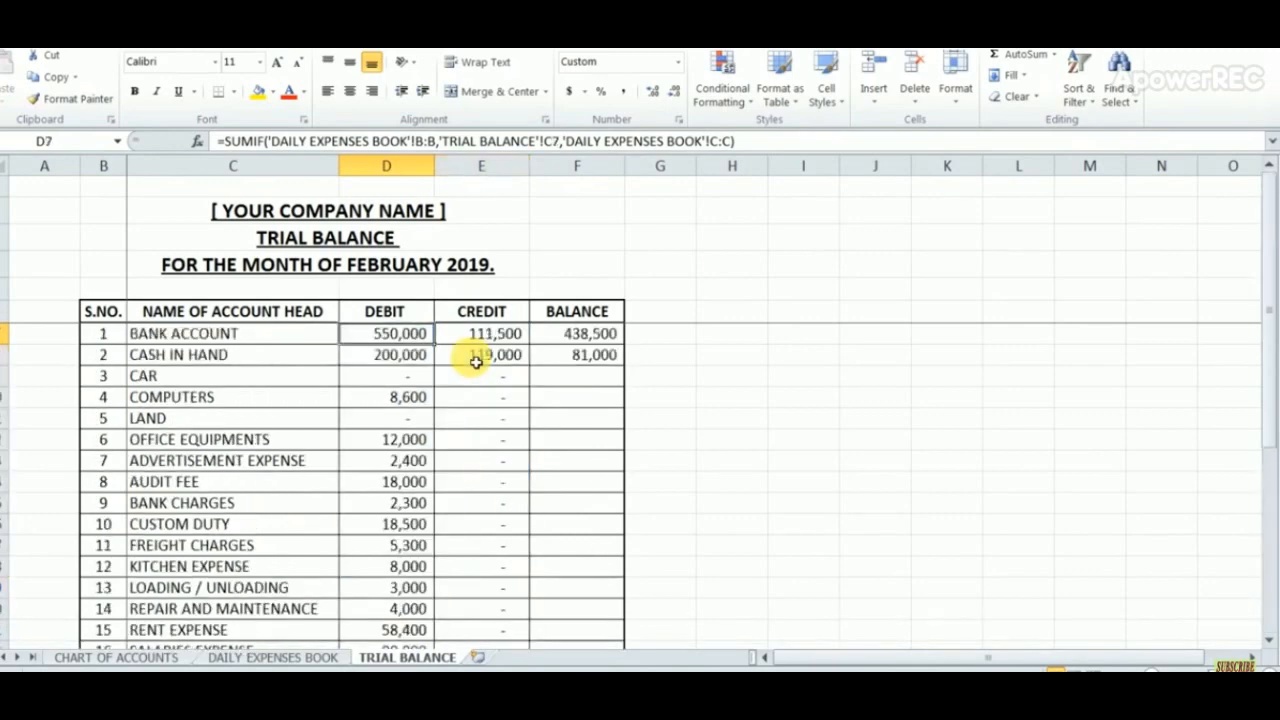
Copy the balance formula from F8 into the balance cells of all account heads from CAR to SALARIES EXPENSE.
key(Down)
key(Down)
key(Down)
key(Right)
key(Right)
key(Up)
key(Up)
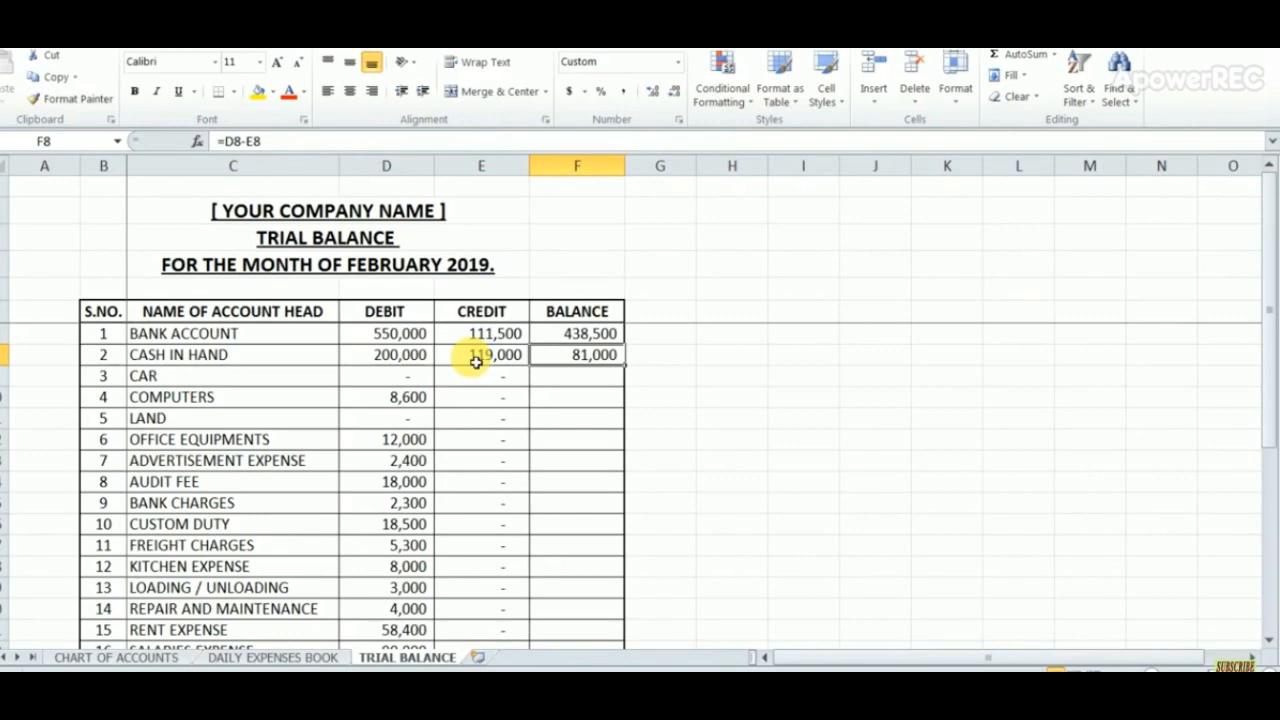
key(ctrl+c)
key(Down)
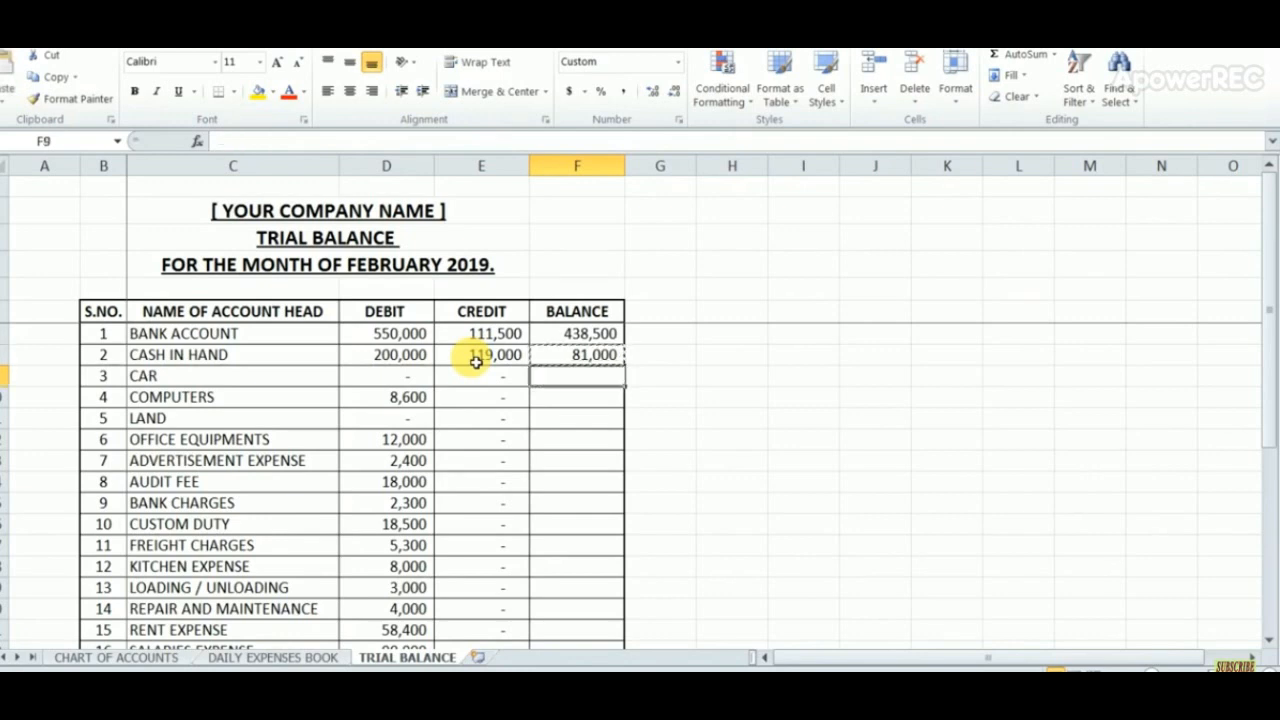
key(shift+Down)
key(shift+Down)
key(shift+Down)
key(shift+Down)
key(shift+Down)
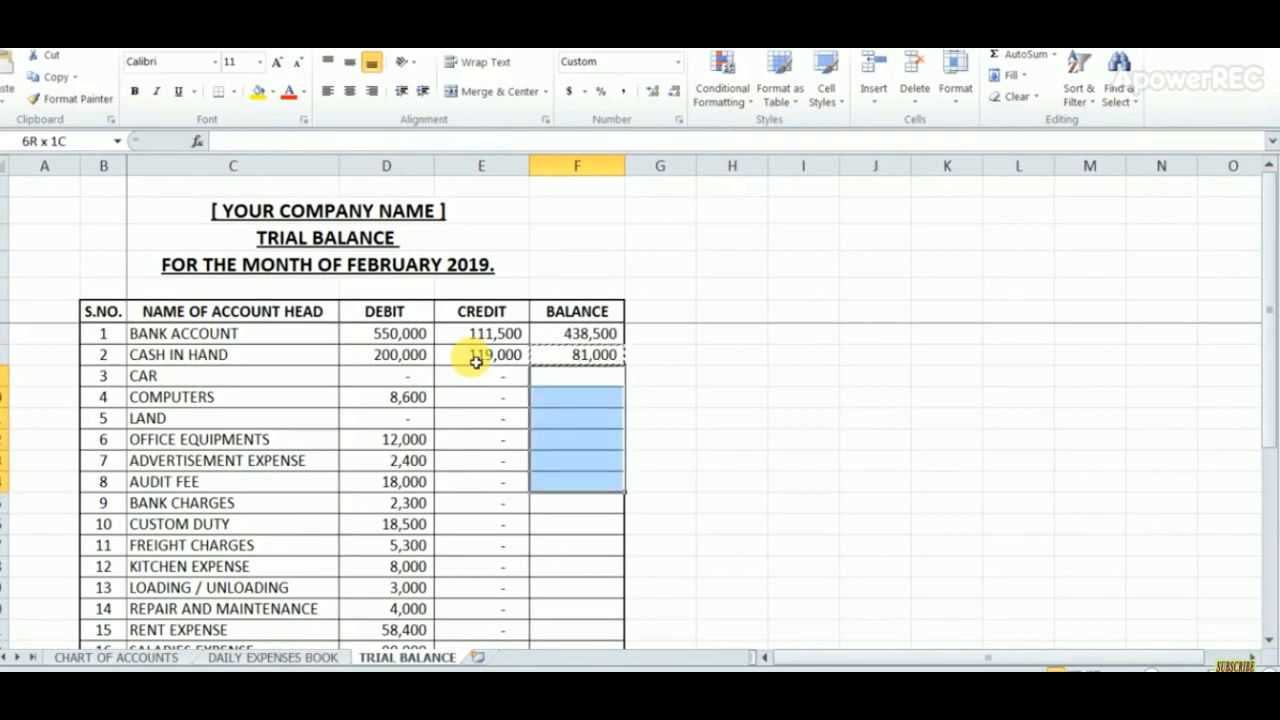
key(shift+Down)
key(shift+Down)
key(shift+Down)
key(shift+Down)
key(shift+Down)
key(shift+Down)
key(shift+Down)
key(shift+Down)
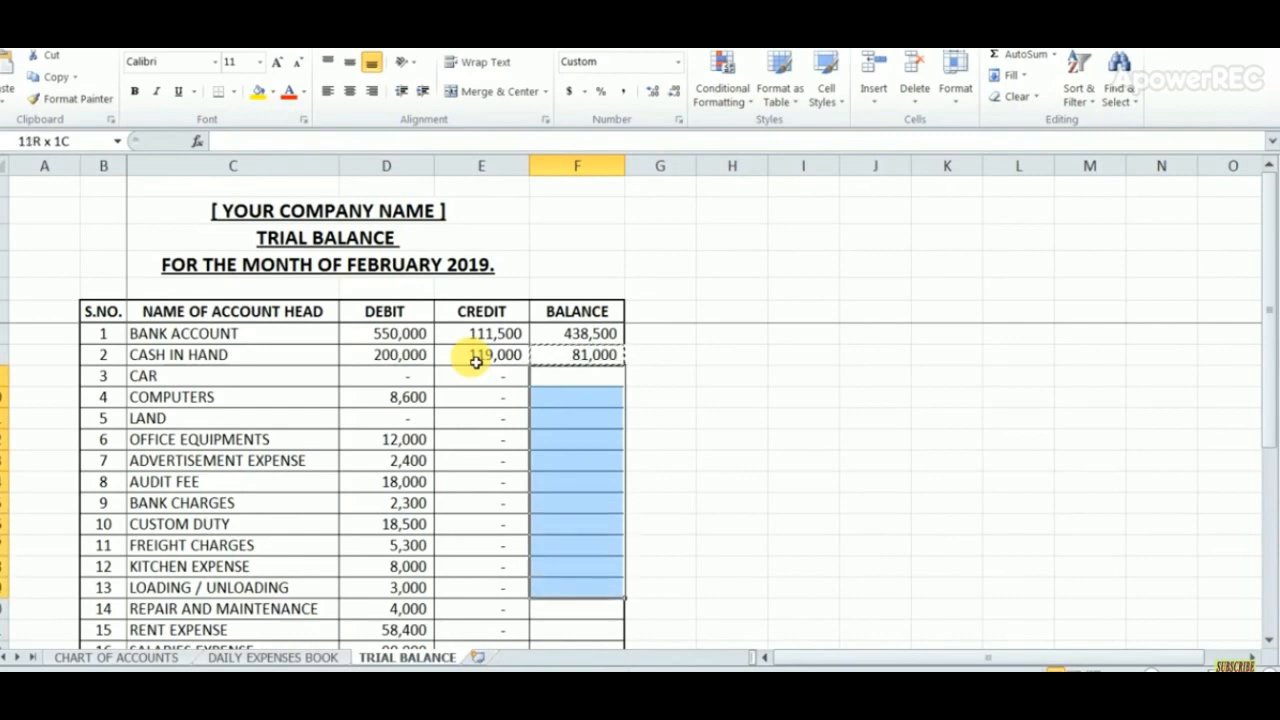
key(shift+Up)
key(shift+Up)
key(shift+Down)
key(shift+Down)
key(shift+Down)
key(shift+Down)
key(shift+Up)
key(shift+Up)
key(shift+Up)
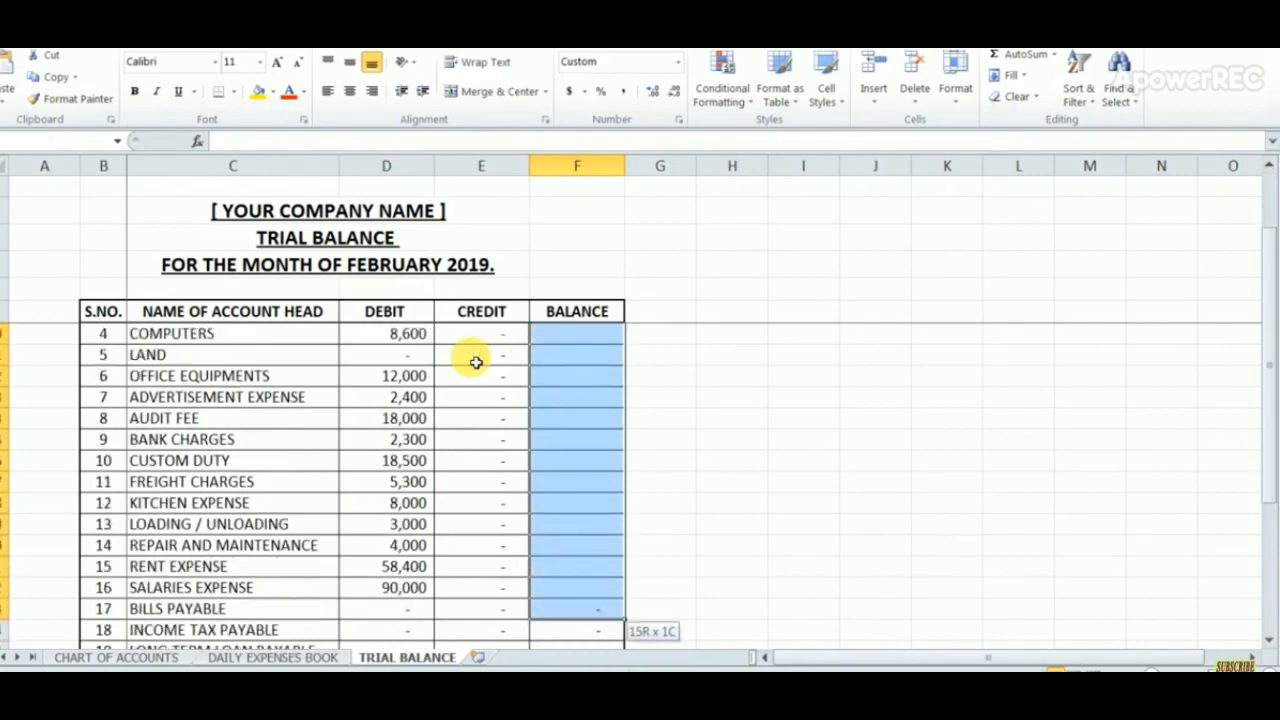
key(shift+Down)
key(shift+Down)
key(shift+Down)
key(shift+Up)
key(shift+Up)
key(shift+Up)
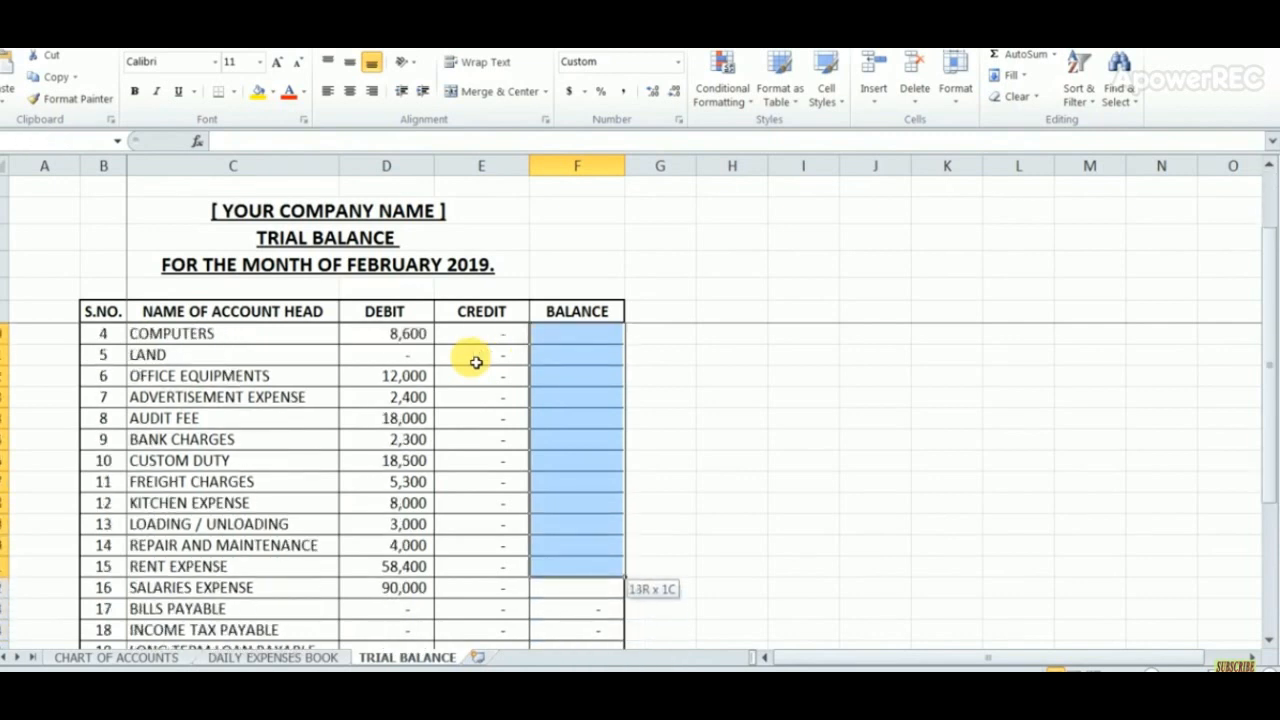
key(shift+Down)
key(ctrl+d)
Clear the balance formulas of CAPITAL ACCOUNT, EXPORT SALES and LOCAL SALES in F28:F30.
key(Down)
key(Down)
key(Down)
key(Down)
key(Down)
key(Down)
key(Down)
key(Down)
key(Down)
key(Down)
key(Down)
key(Down)
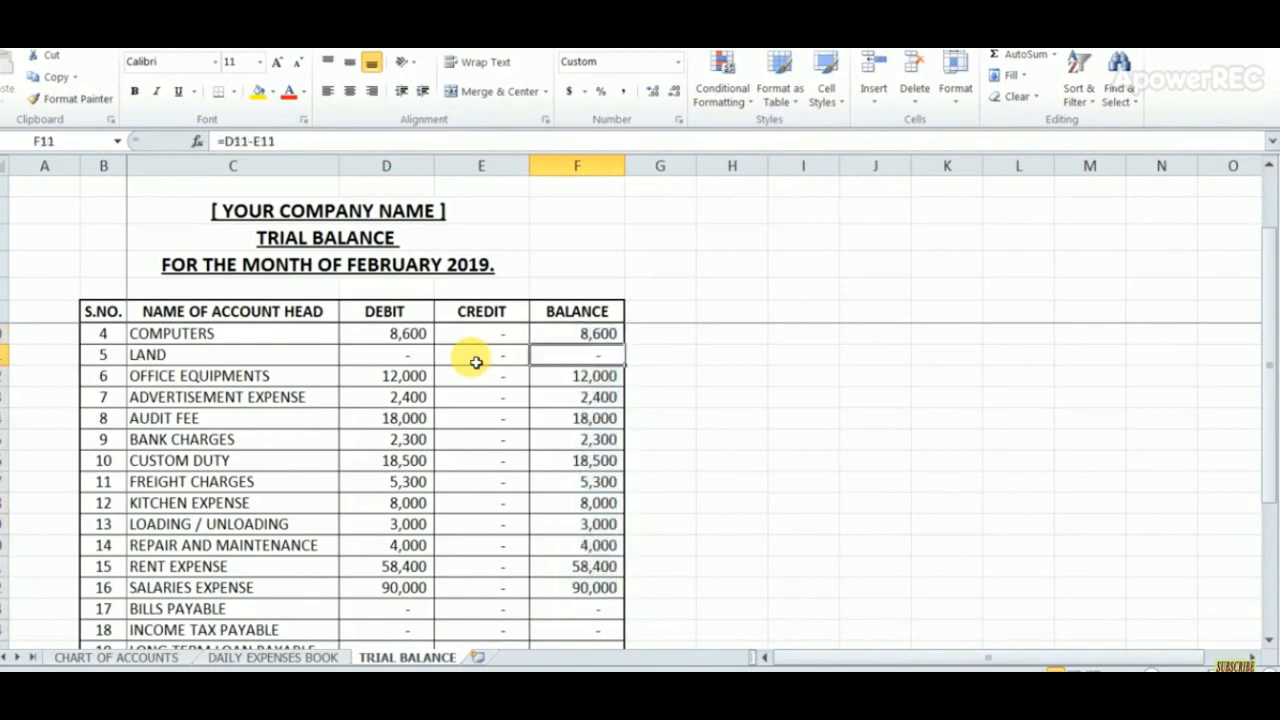
key(Down)
key(Down)
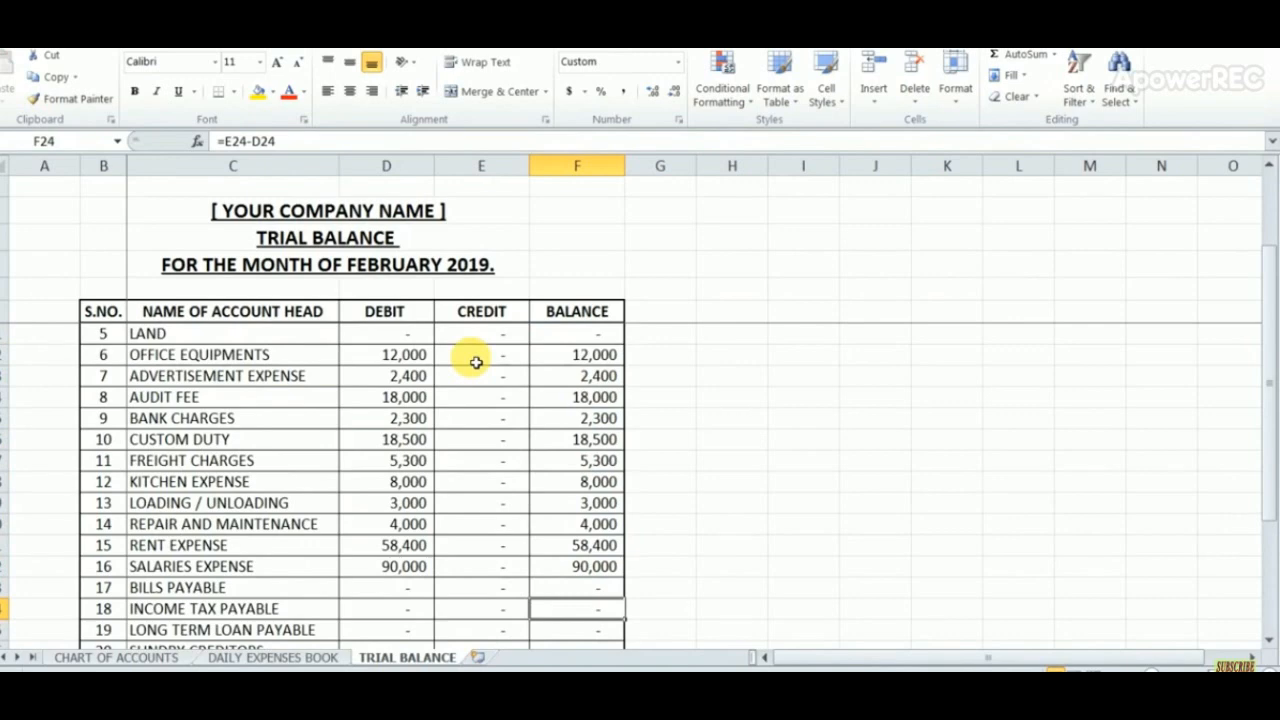
key(Down)
key(Down)
key(Down)
key(Down)
key(Down)
key(Down)
key(Up)
key(Up)
key(Up)
key(Down)
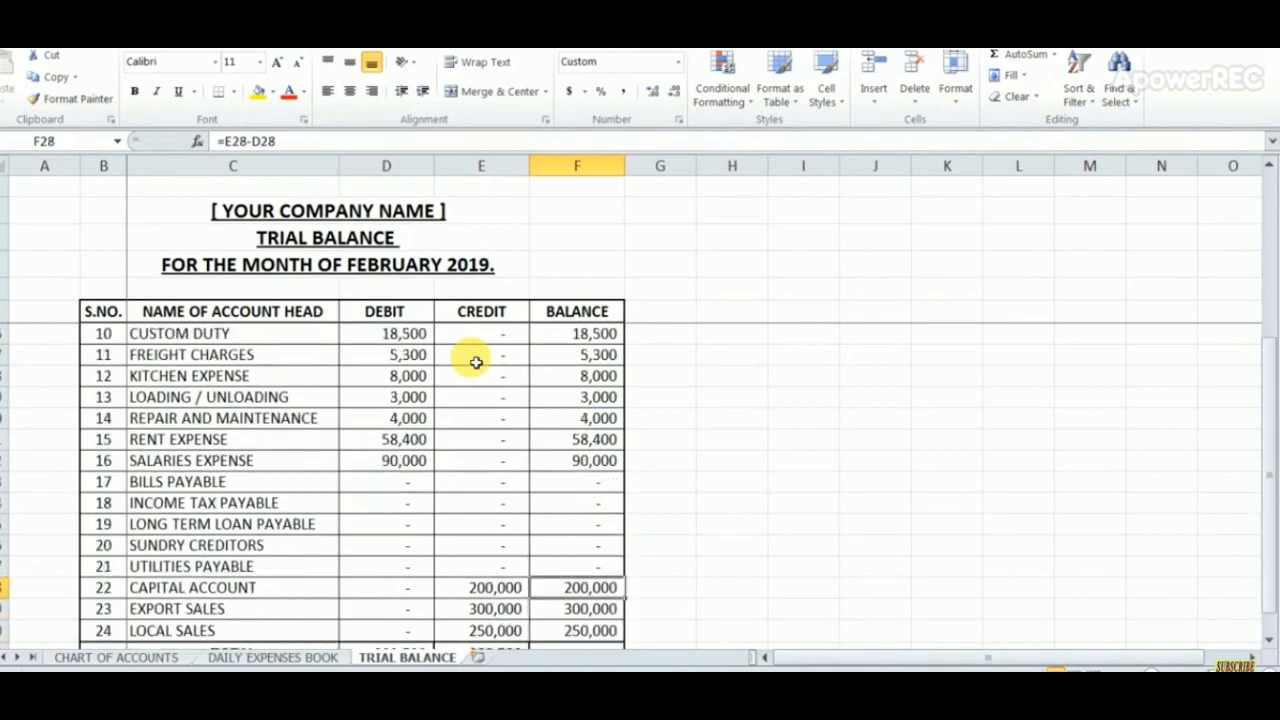
key(shift+Down)
key(shift+Down)
key(Delete)
key(Down)
key(Down)
key(Down)
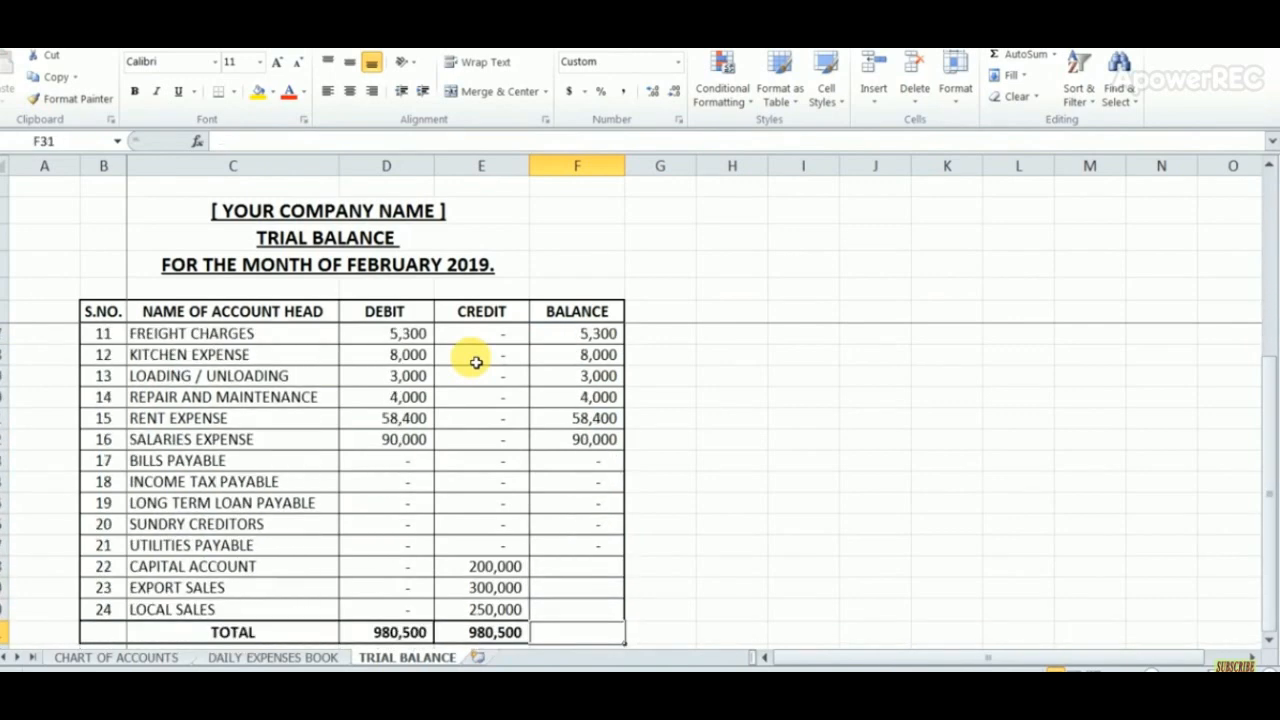
Calculate the BILLS PAYABLE balance in F23 as credit minus debit with the formula =E23-D23.
key(Up)
key(Up)
key(Up)
key(Up)
key(Up)
key(Up)
key(Up)
key(Up)
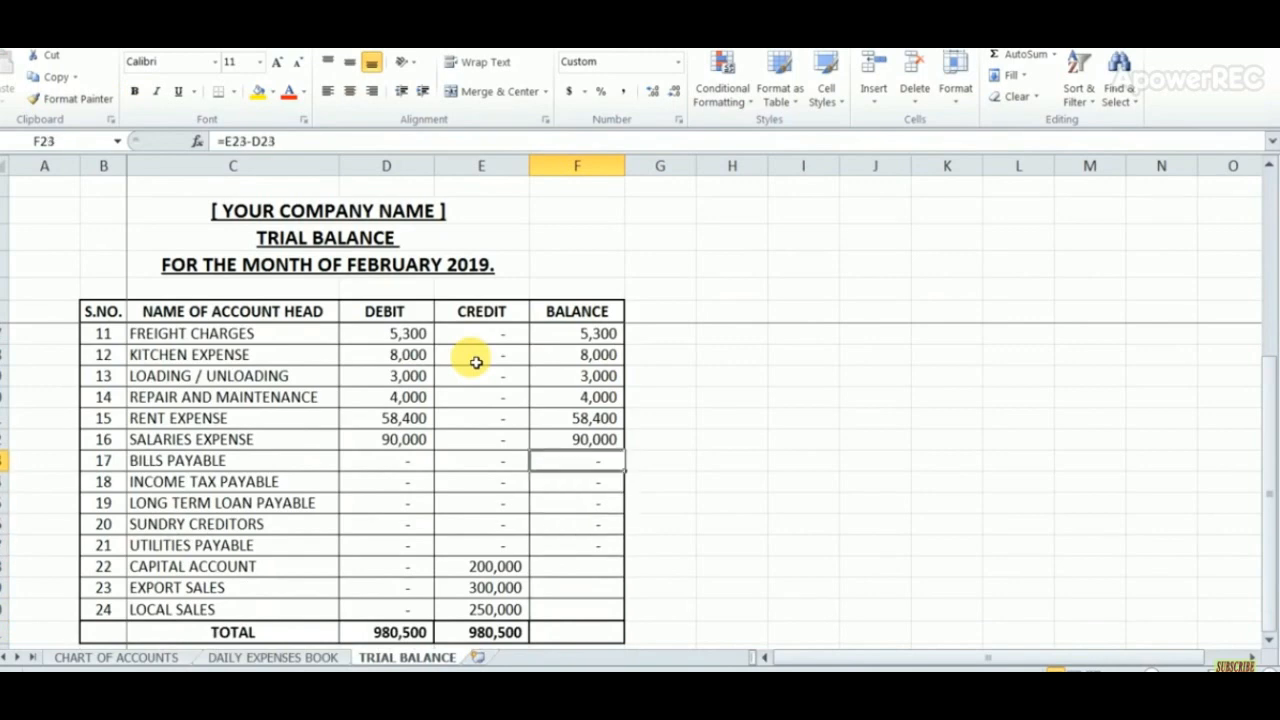
text(=)
click(484, 463)
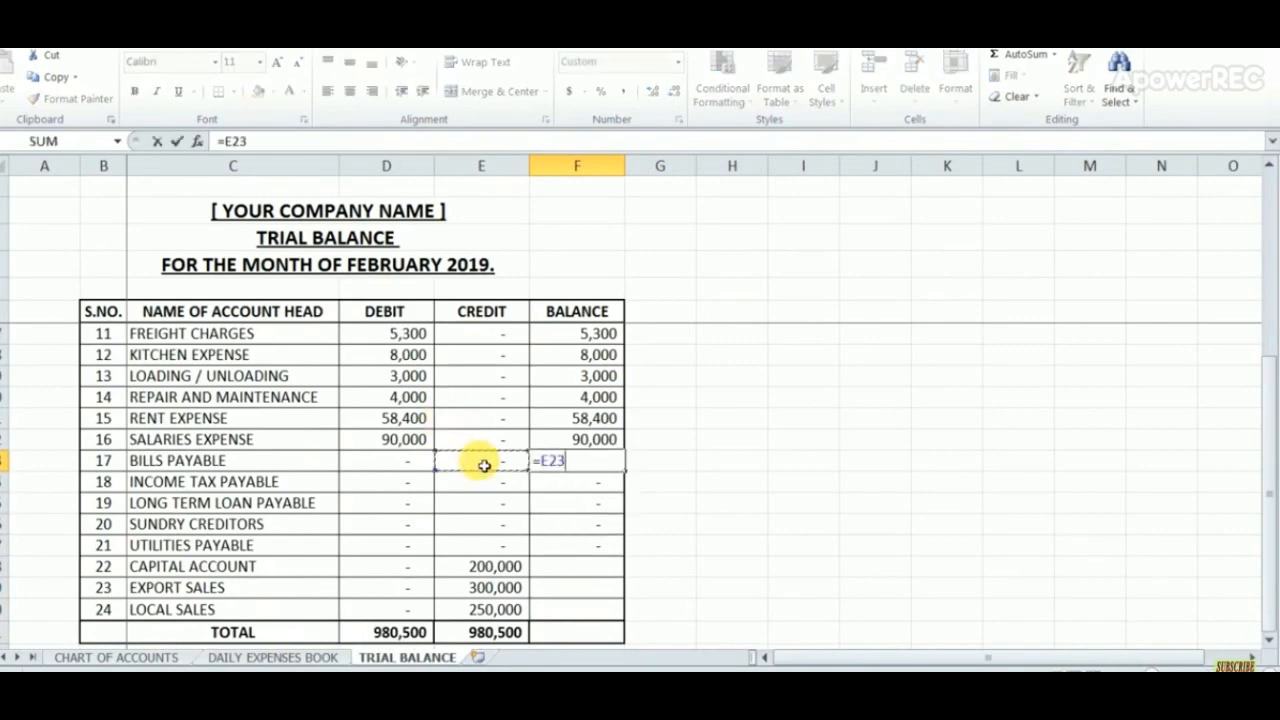
click(419, 469)
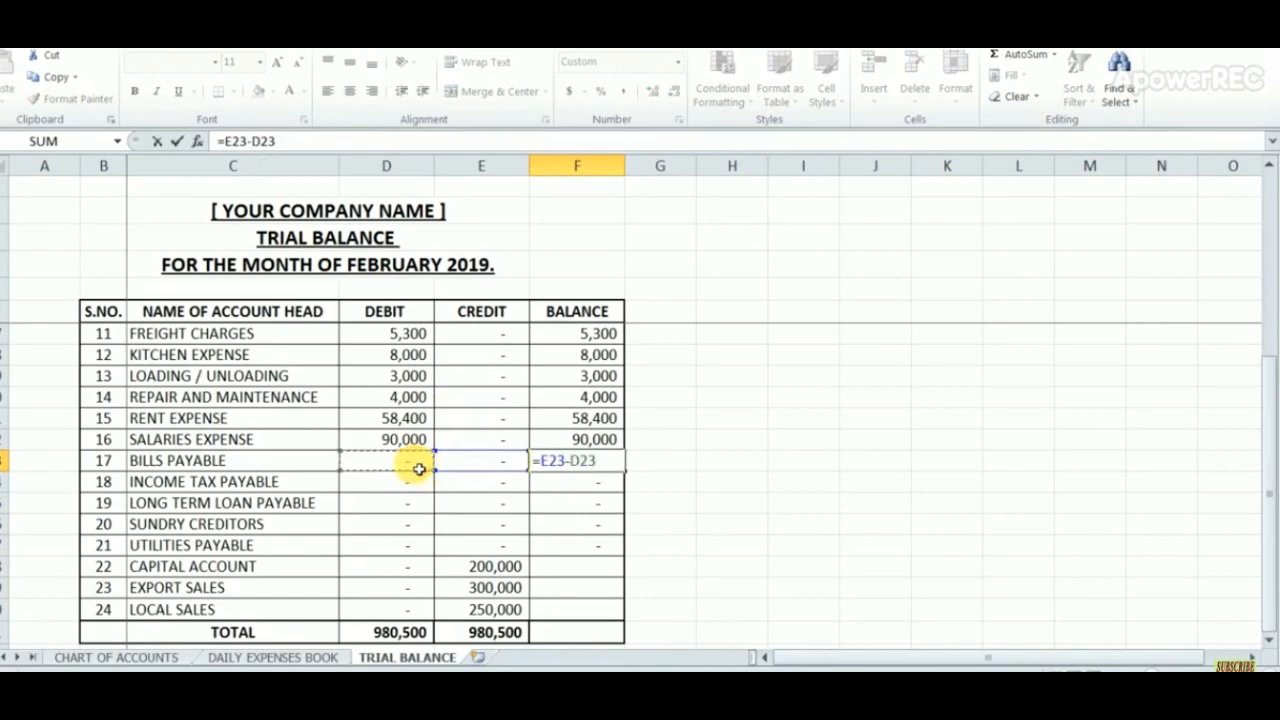
key(Return)
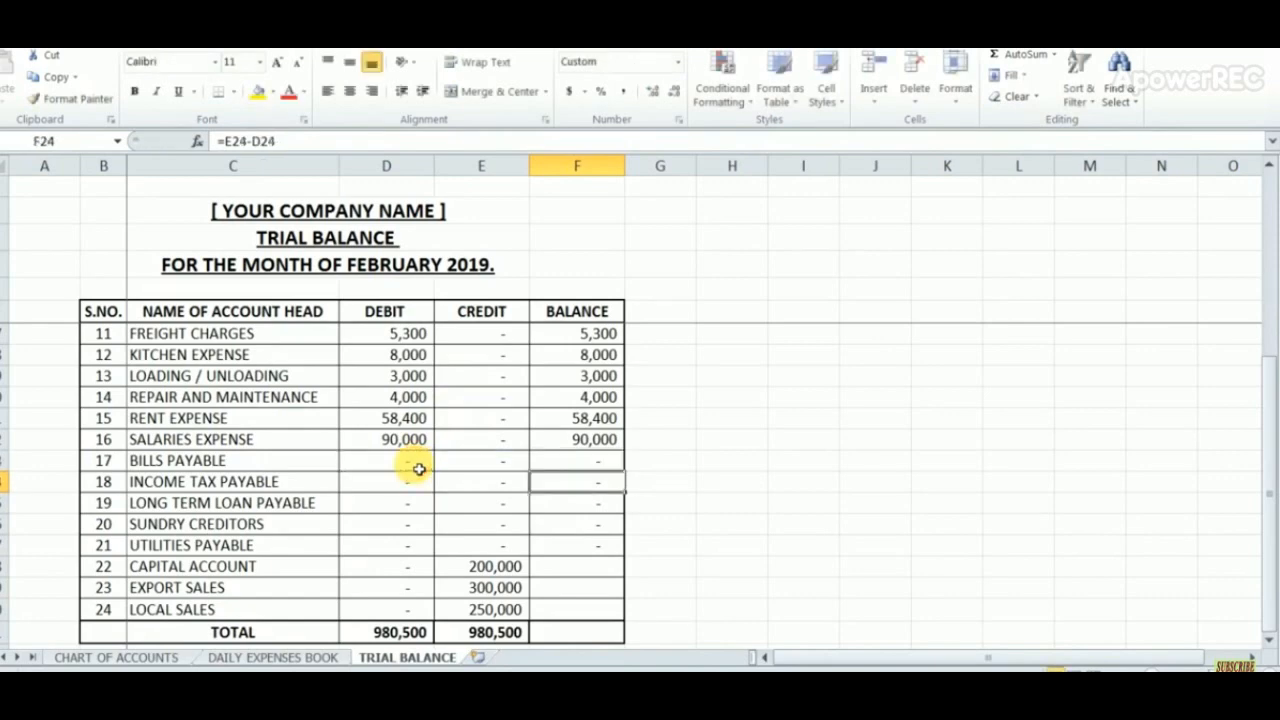
Copy the credit-minus-debit formula from F23 into the balance cells from INCOME TAX PAYABLE to LOCAL SALES.
key(Up)
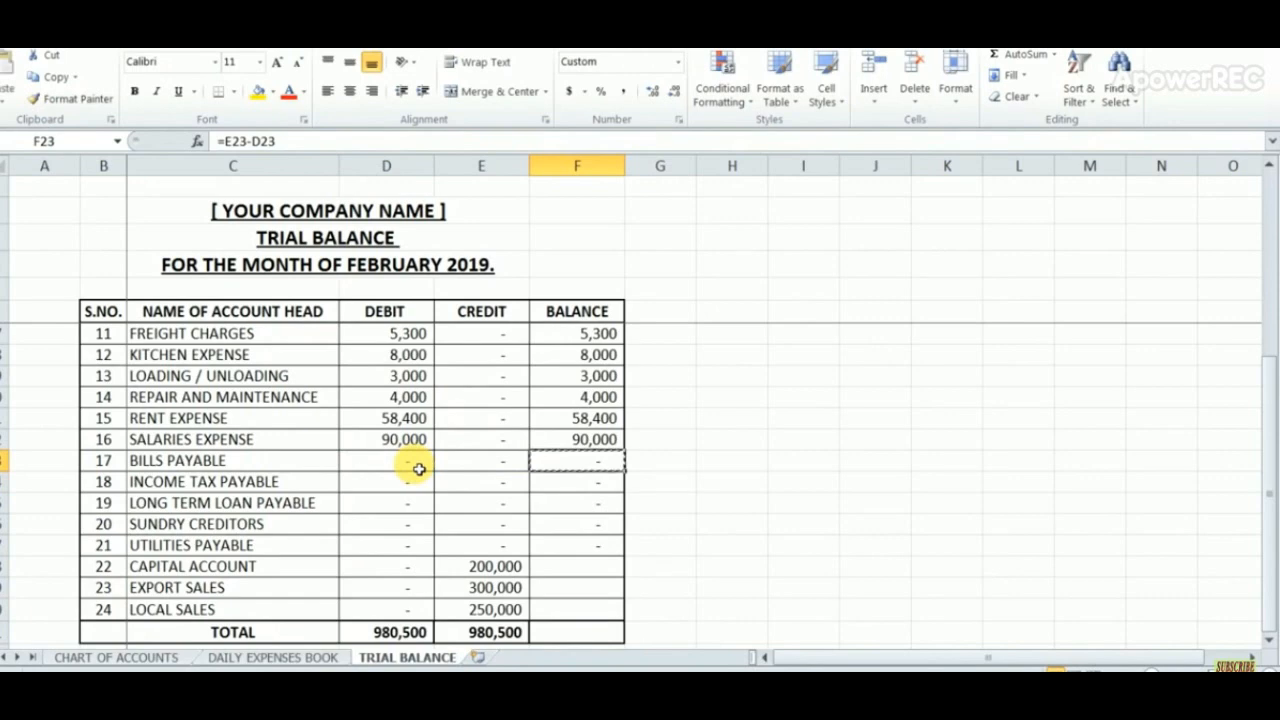
key(Down)
key(shift+Down)
key(shift+Down)
key(shift+Down)
key(shift+Down)
key(shift+Down)
key(shift+Down)
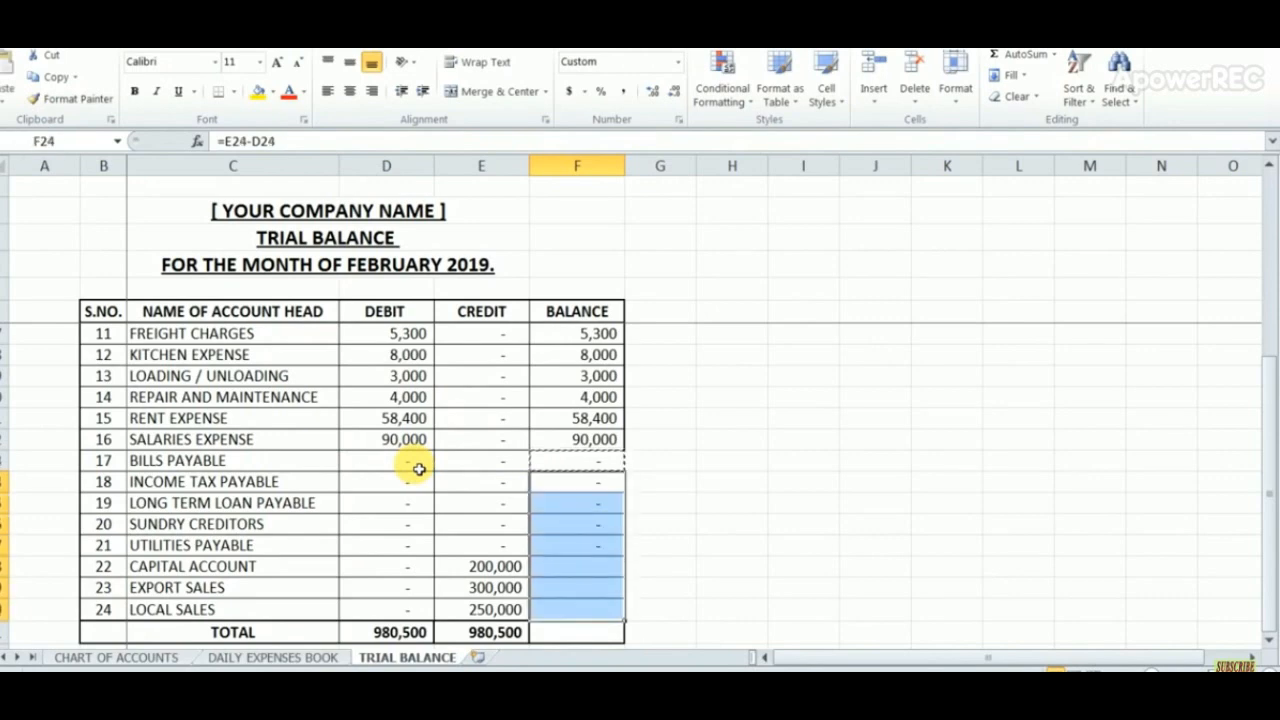
key(Return)
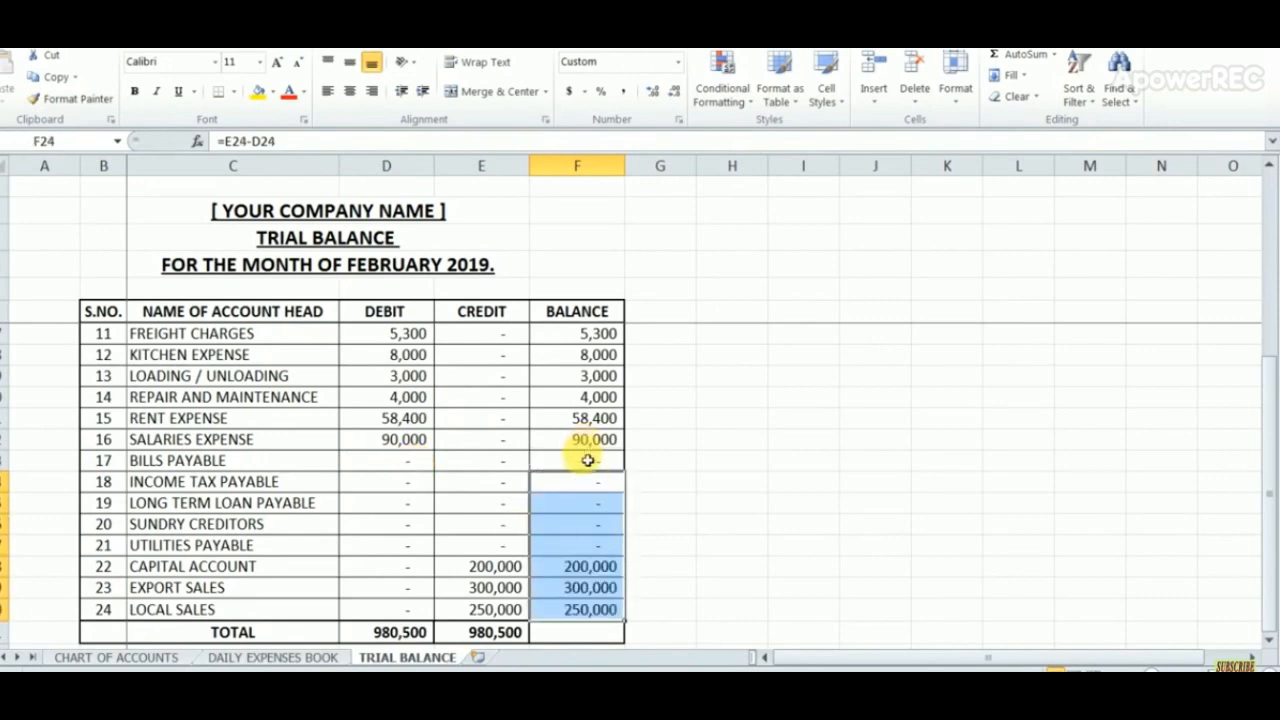
drag(586, 460, 580, 608)
click(683, 548)
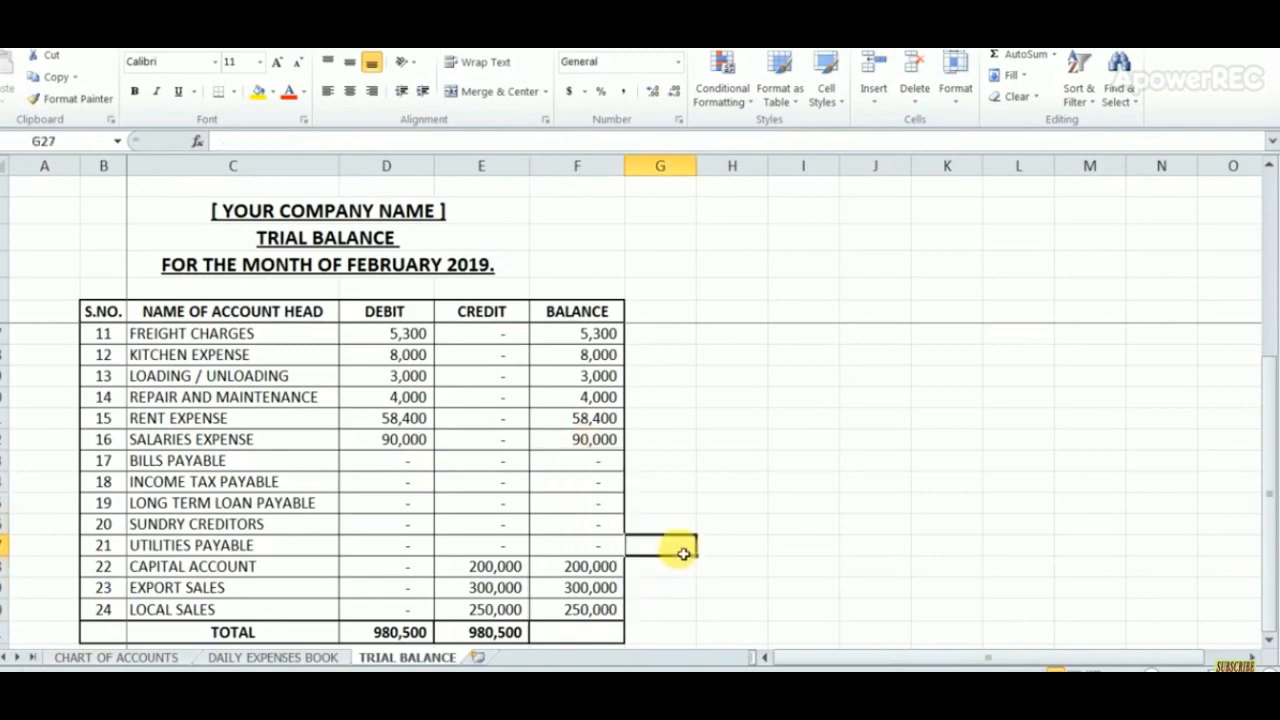